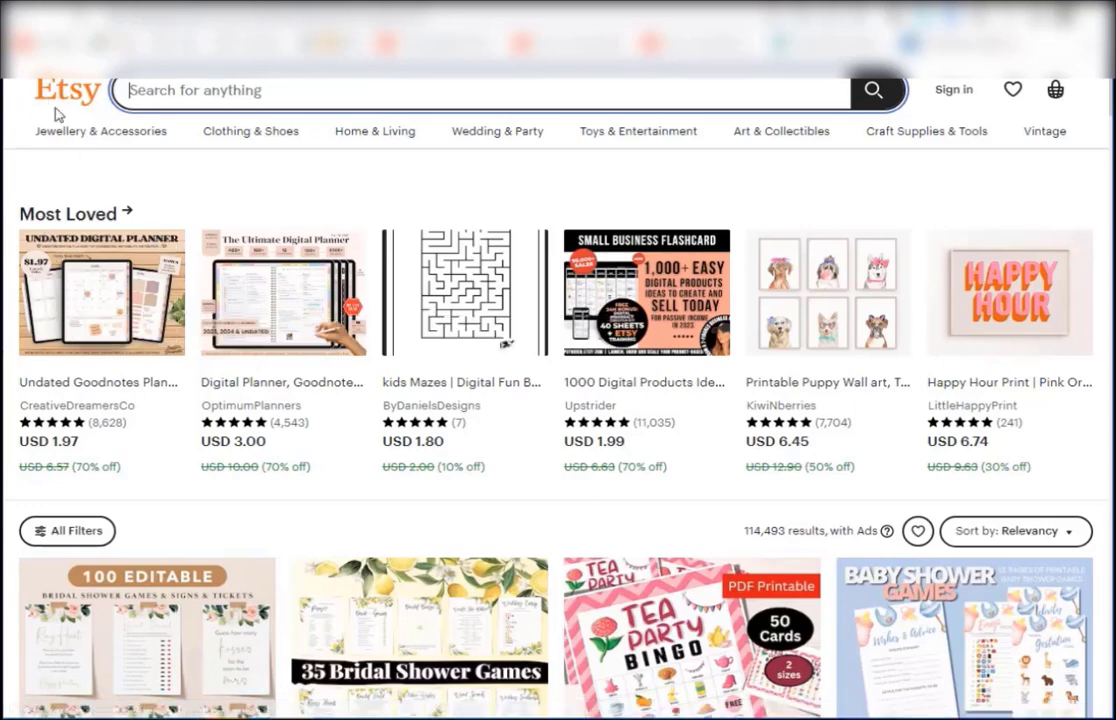
Step: Enter 'fun printables' in Etsy's search box and browse the printable listings below
click(219, 90)
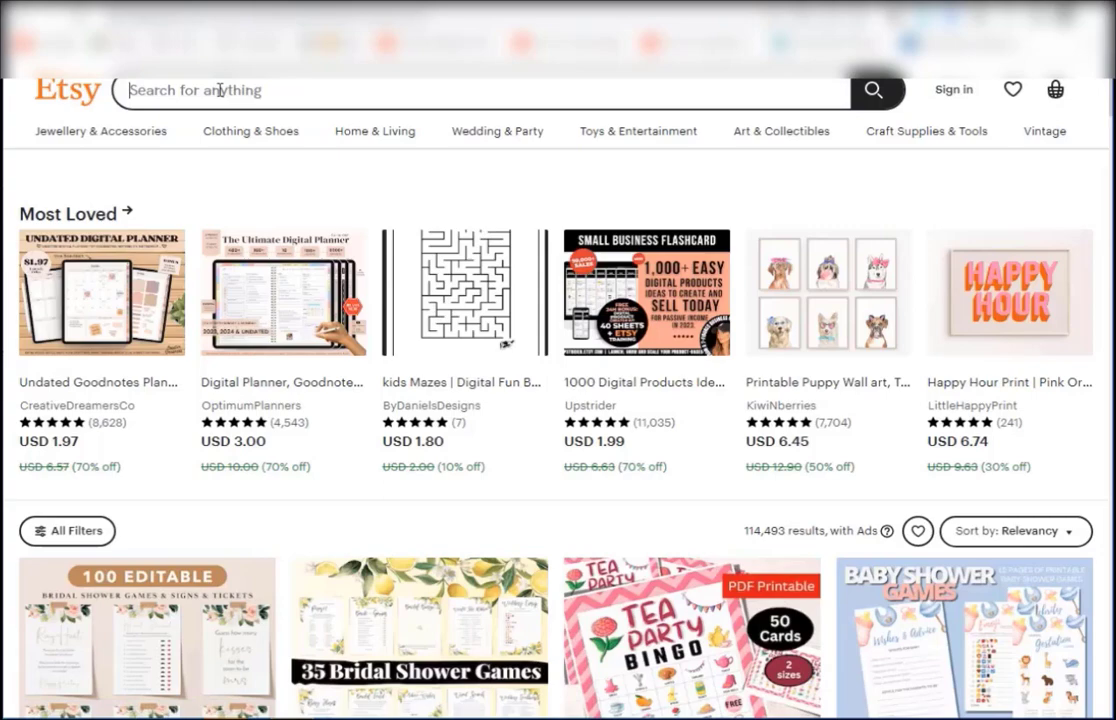
text(fun printables)
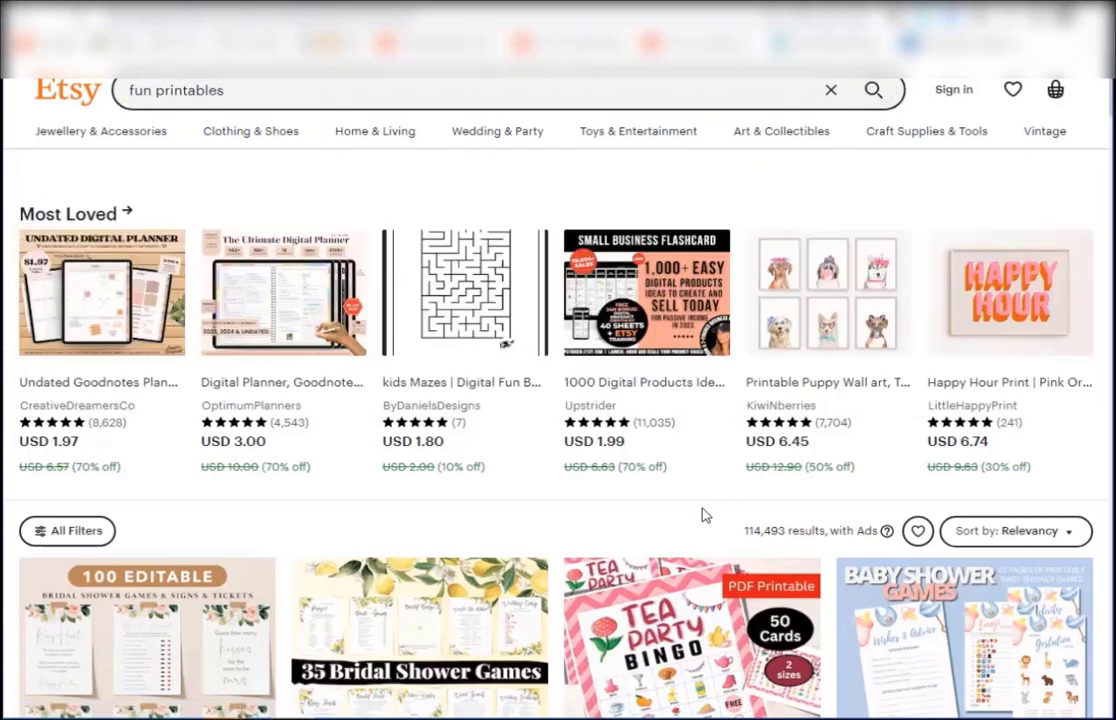
scroll(668, 493, down, 3)
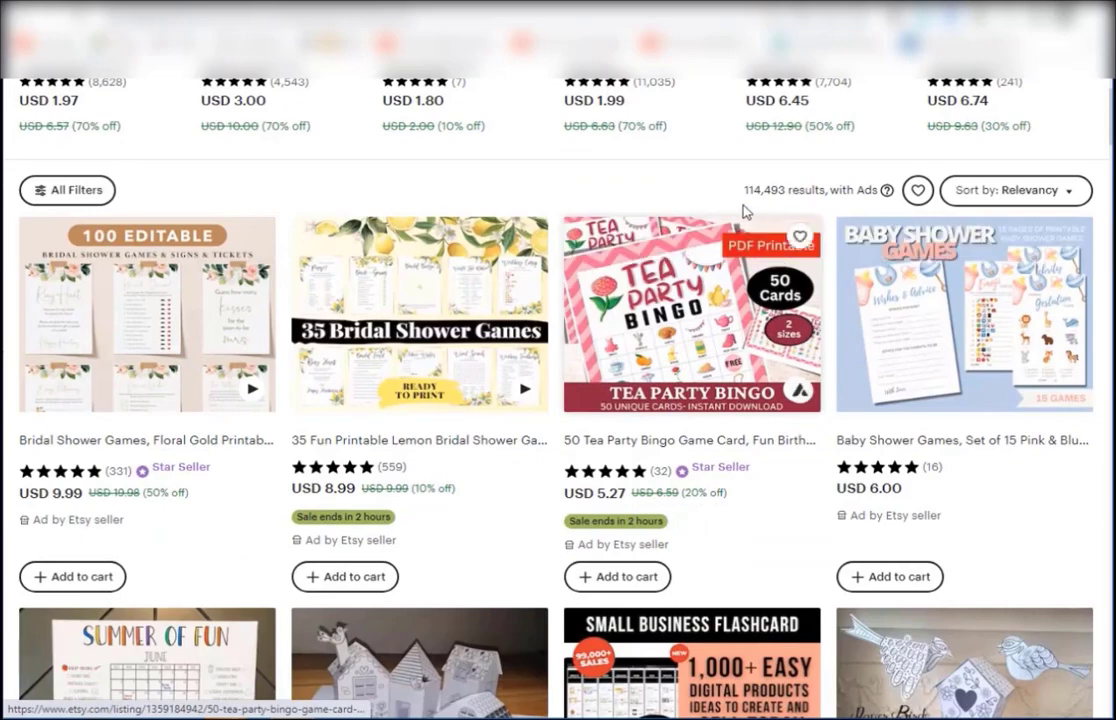
scroll(295, 377, down, 7)
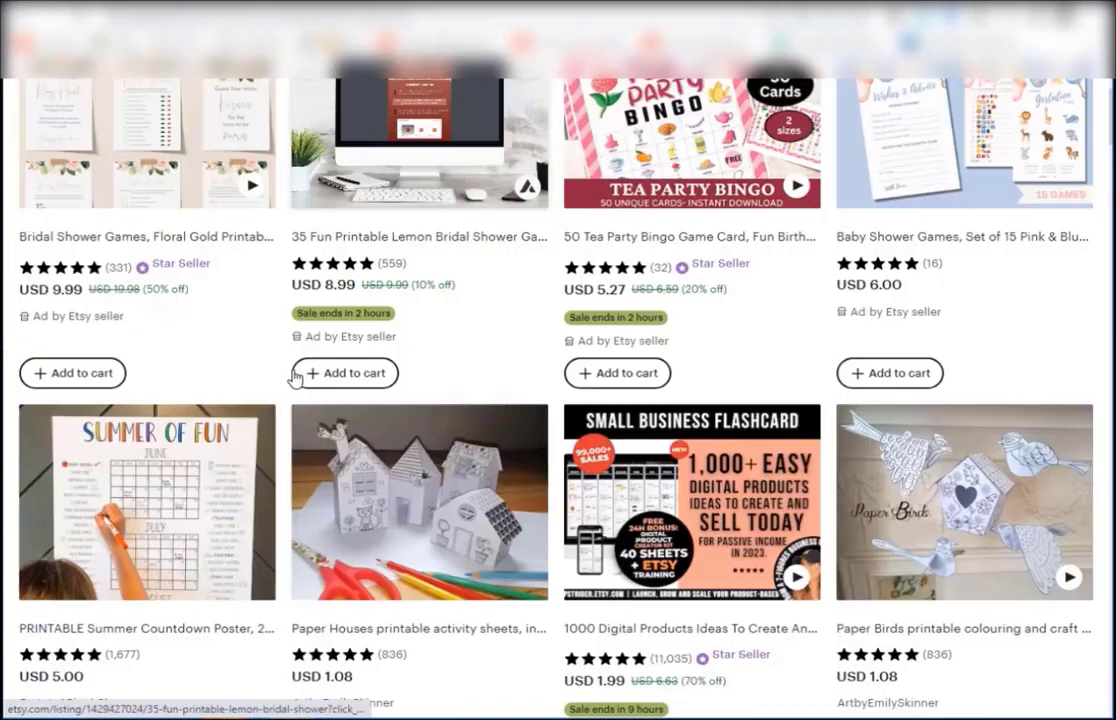
scroll(295, 377, down, 20)
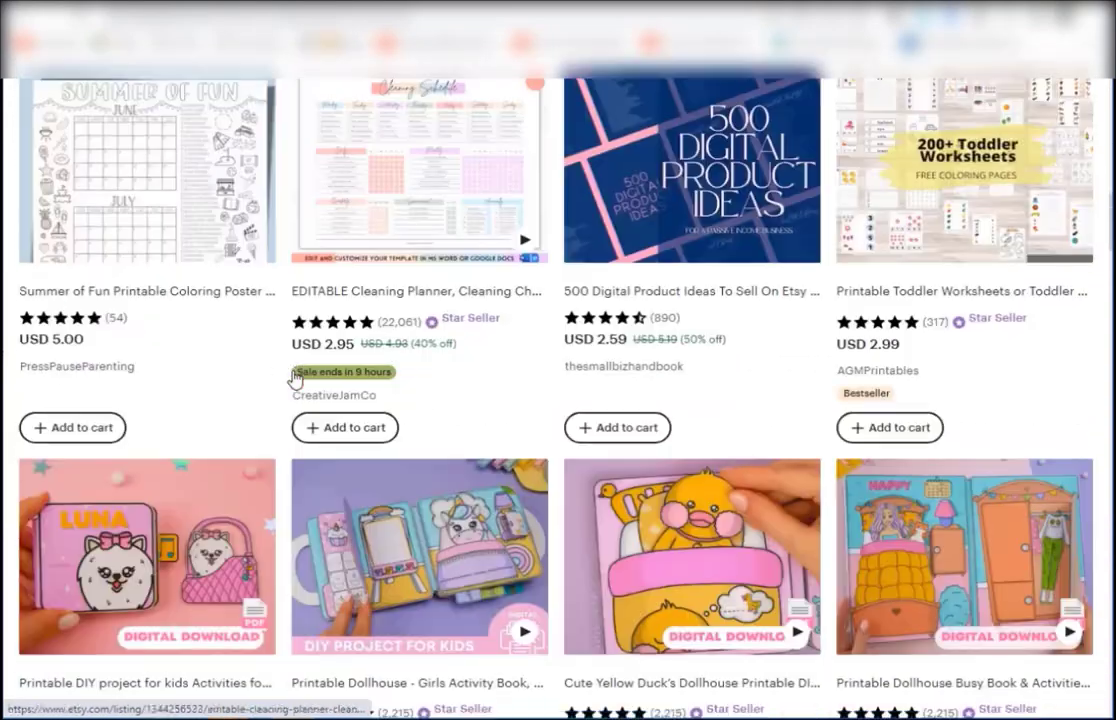
scroll(295, 377, up, 15)
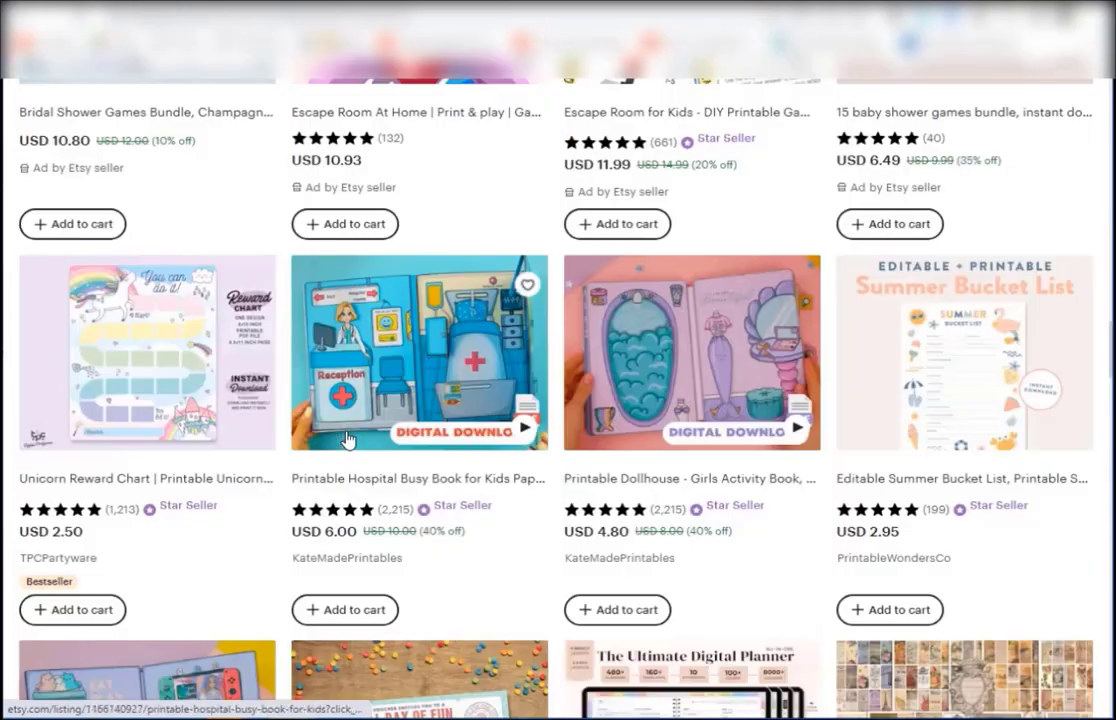
scroll(375, 458, up, 15)
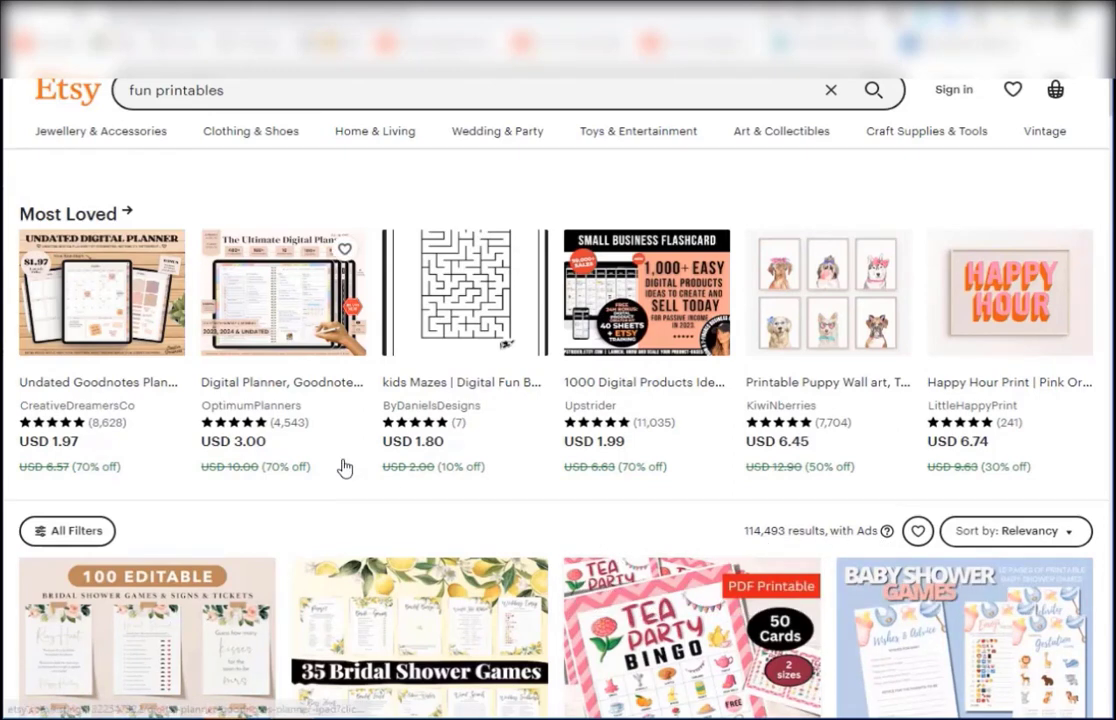
scroll(342, 430, down, 10)
scroll(337, 480, down, 3)
scroll(337, 476, up, 13)
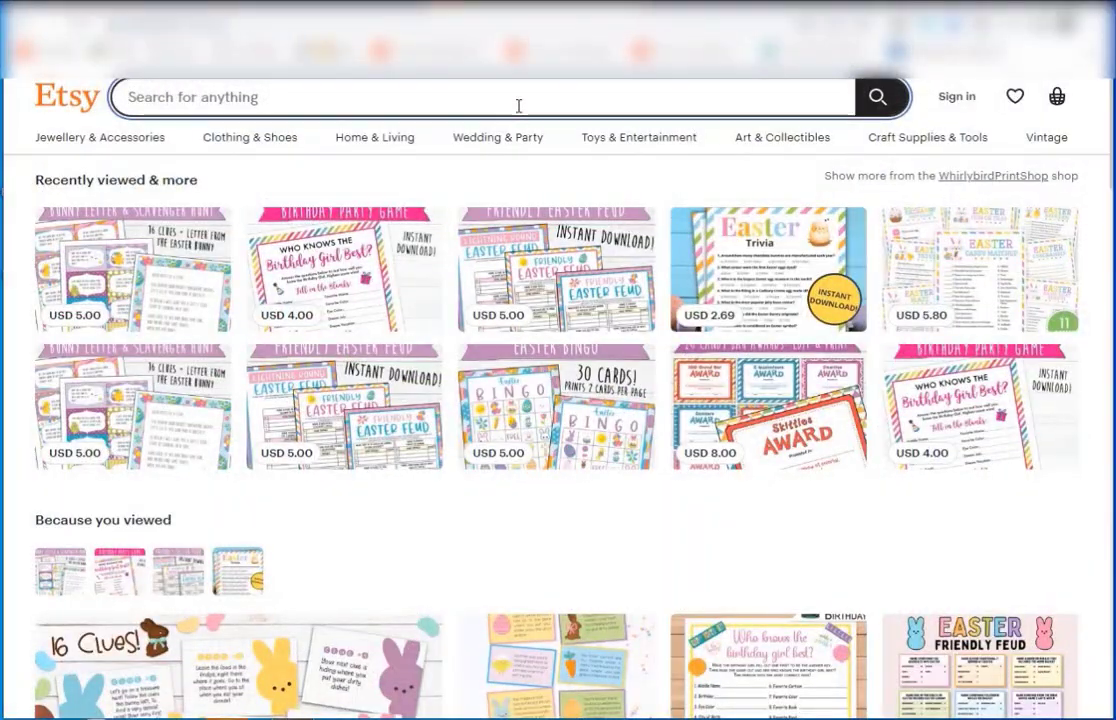
Step: Search Etsy for 'easter printable for kids games' and scroll through the scavenger hunt and bingo results
text(east)
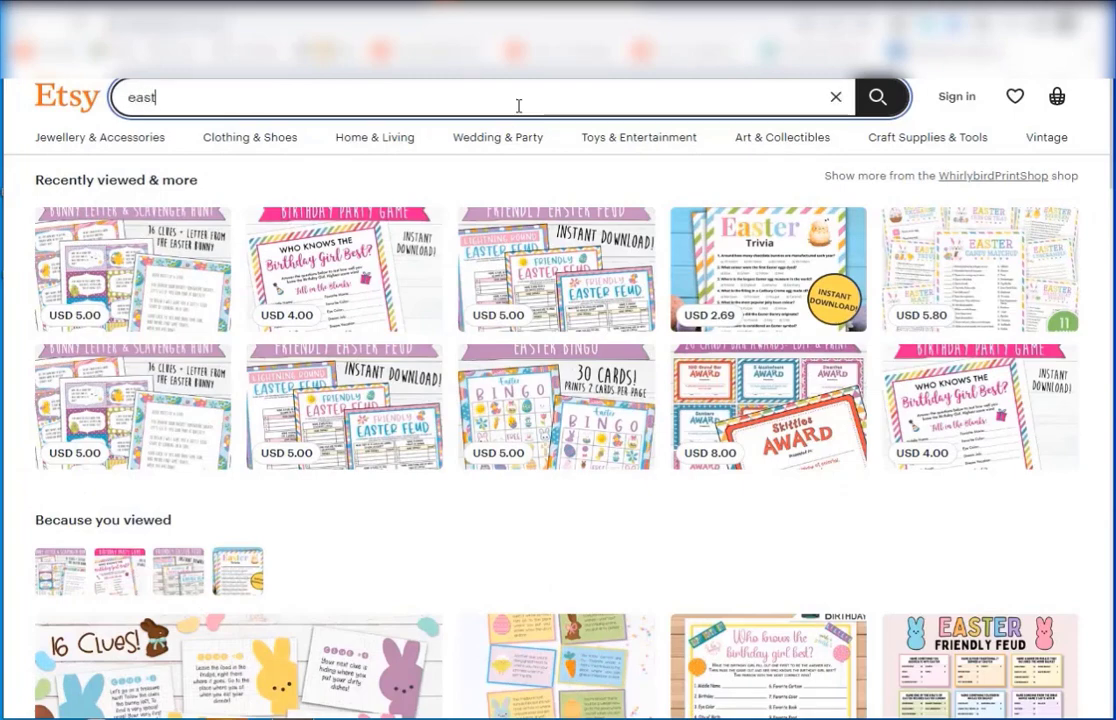
text(er prin)
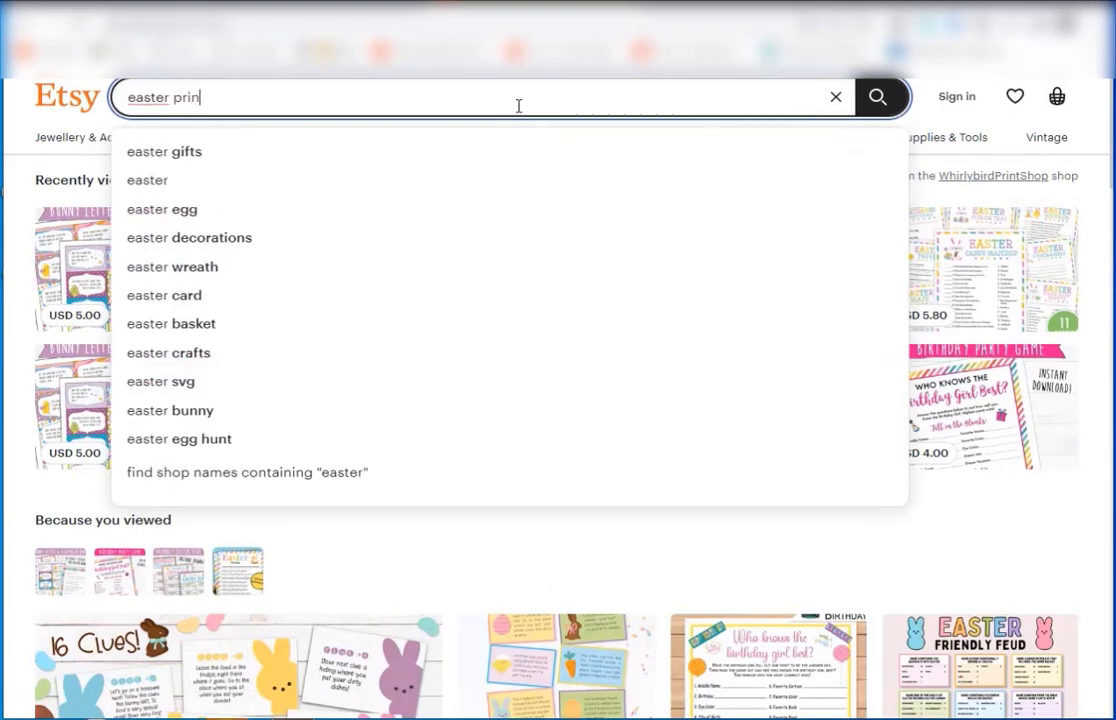
text(table for k)
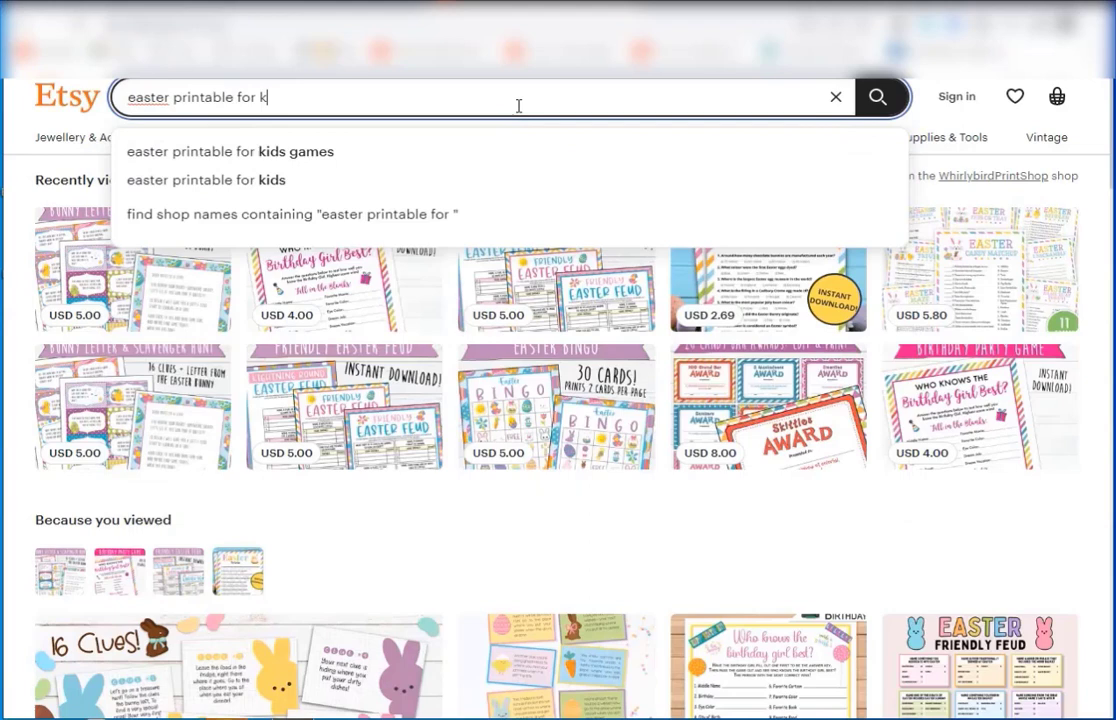
text(ids games)
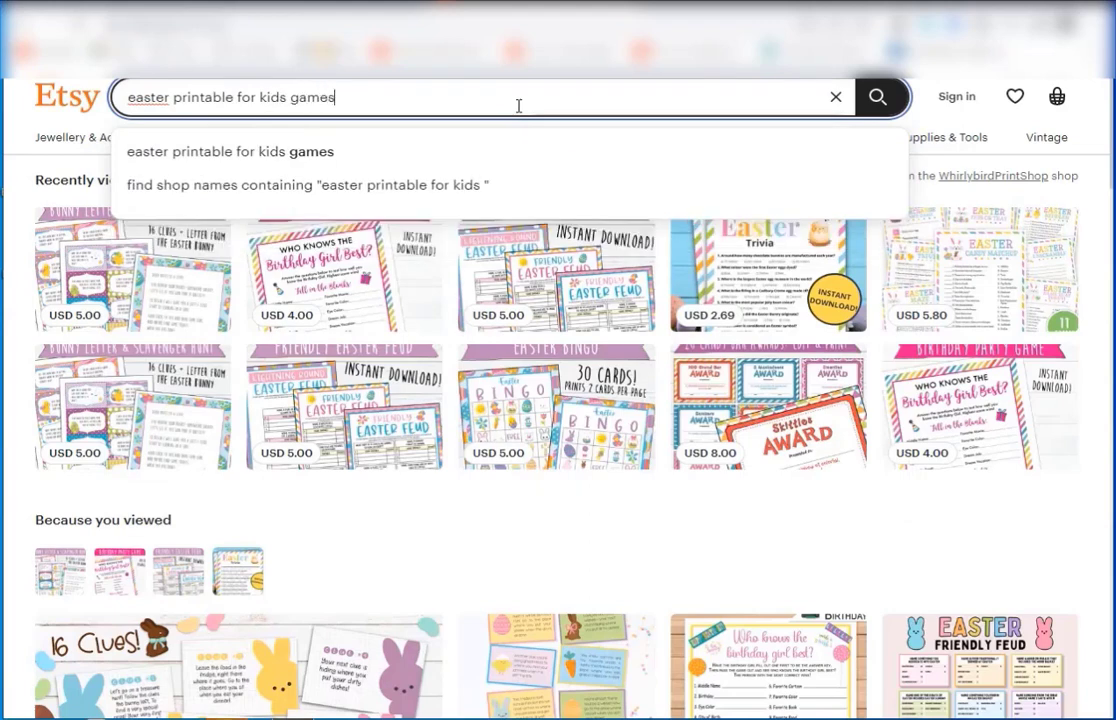
key(Return)
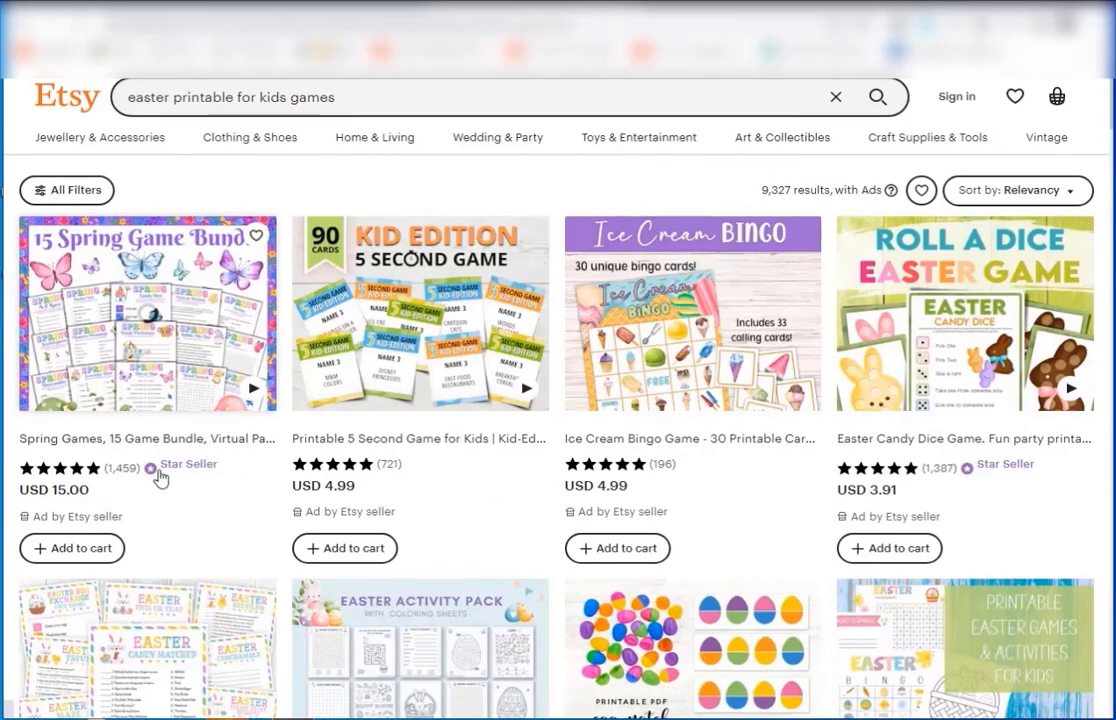
scroll(253, 504, down, 3)
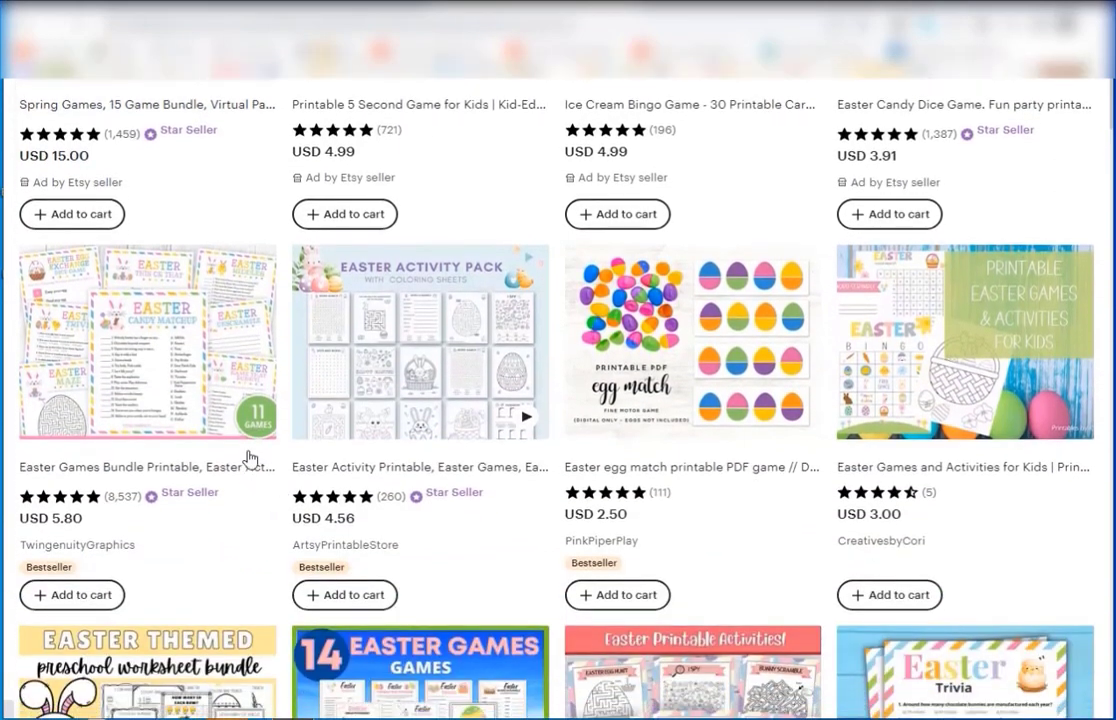
scroll(954, 508, down, 2)
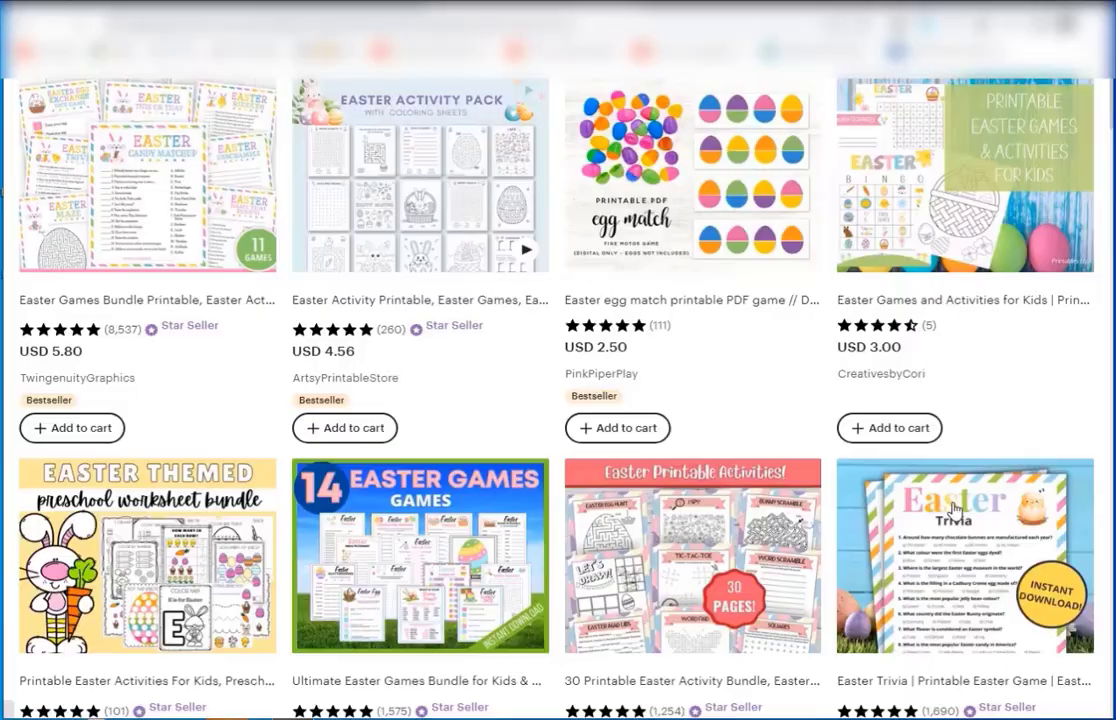
scroll(715, 361, down, 7)
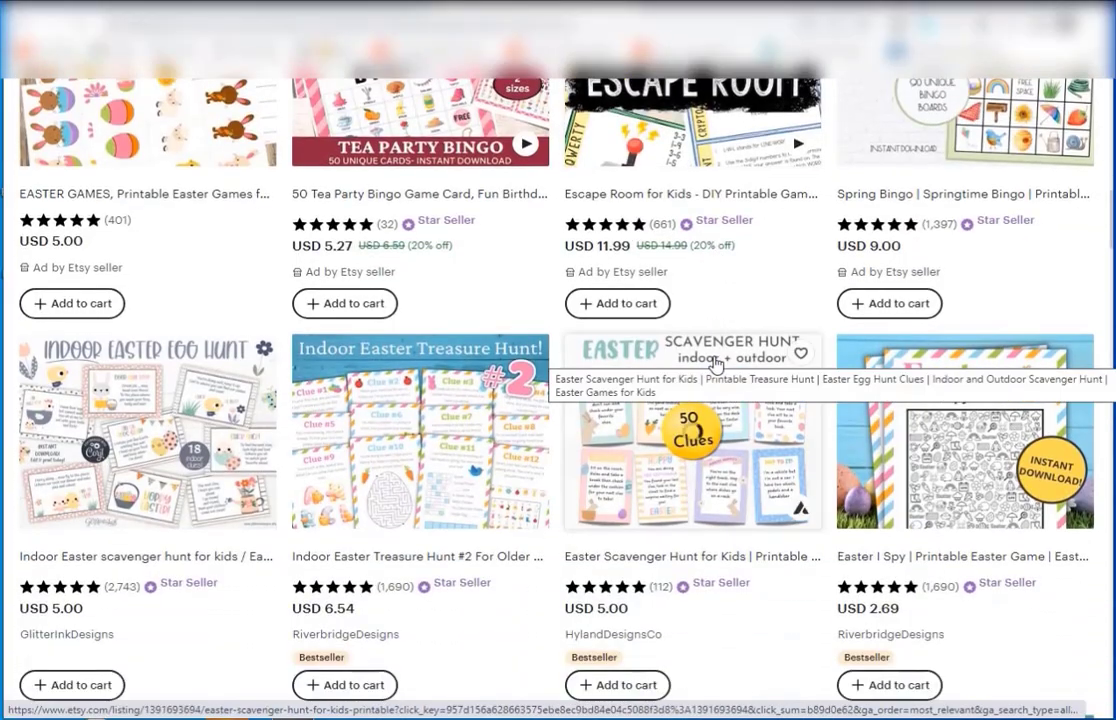
scroll(715, 363, down, 1)
scroll(715, 365, down, 2)
scroll(715, 363, down, 3)
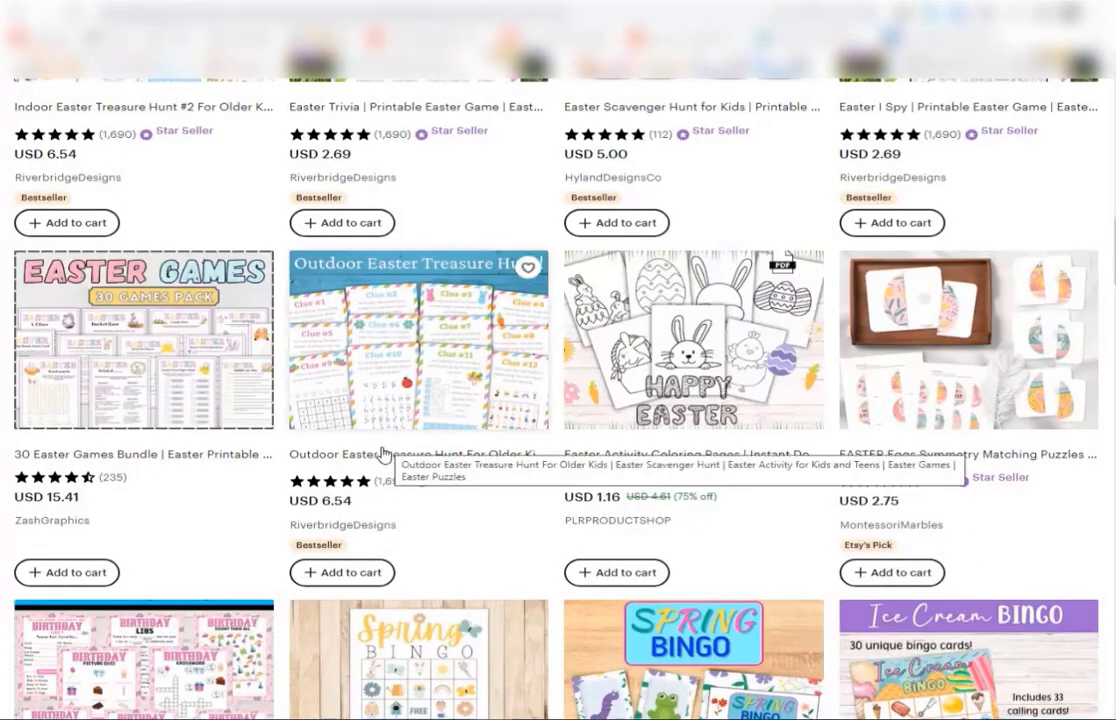
Step: Open the Easter Mad Libs listing and view its Canadian and American spelling photo
click(369, 462)
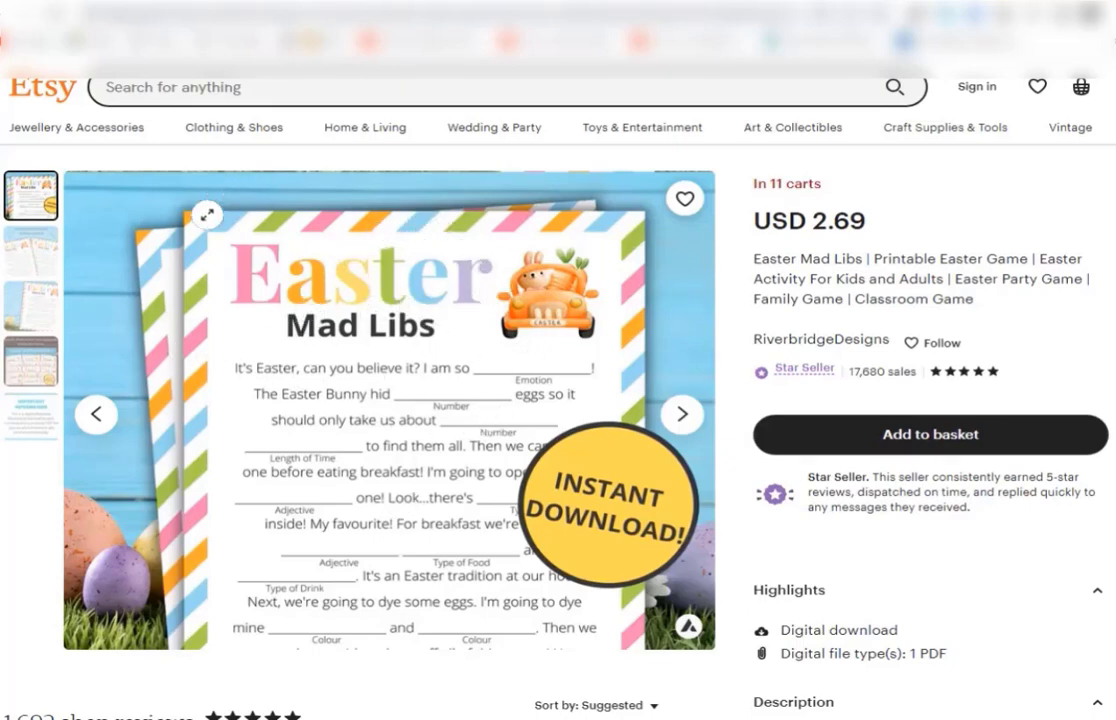
click(32, 250)
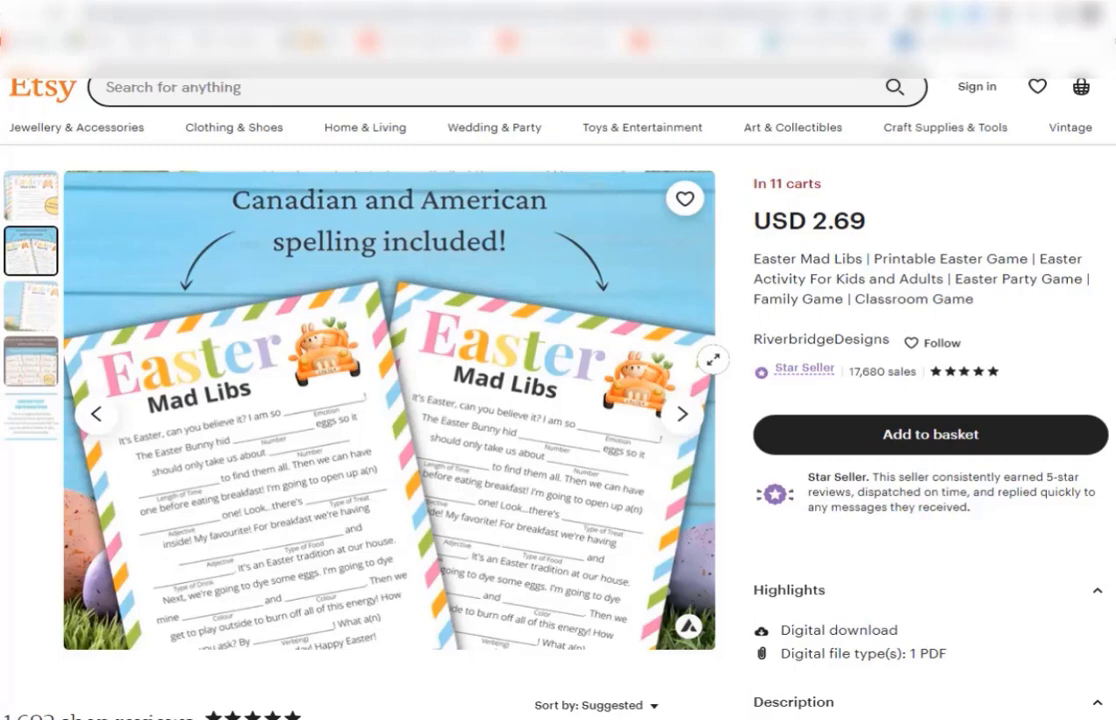
Step: View the listing's third photo showing a single Mad Libs sheet
click(32, 315)
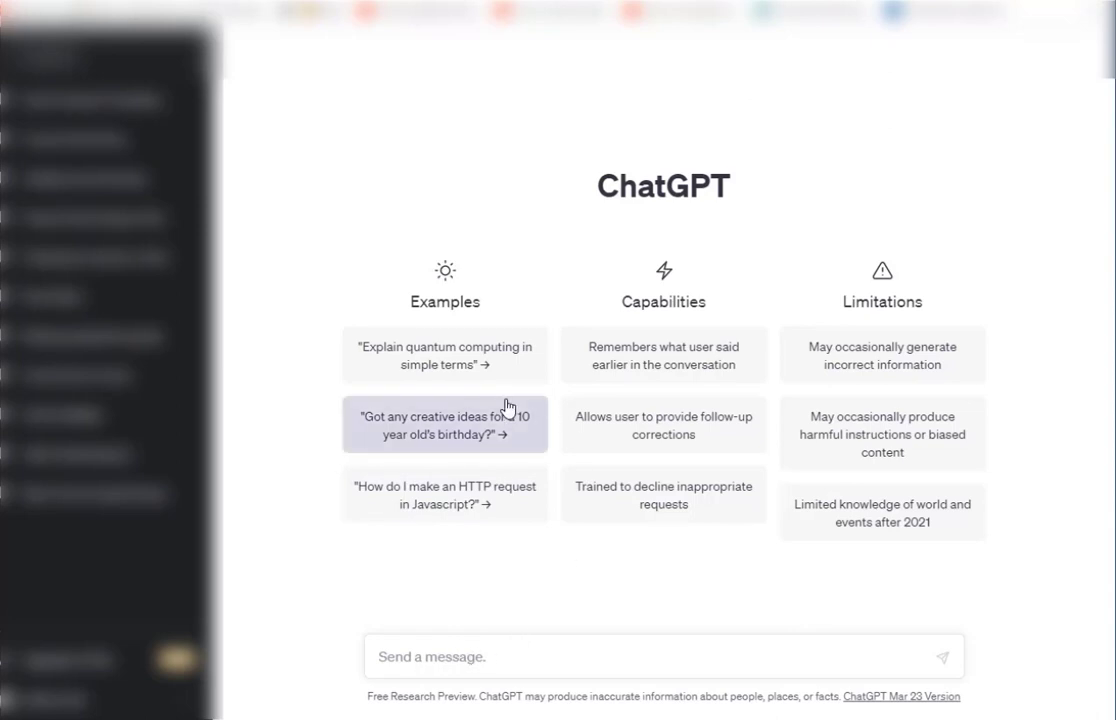
Step: Ask ChatGPT 'what are the most popular printables that are sold on etsy'
click(514, 653)
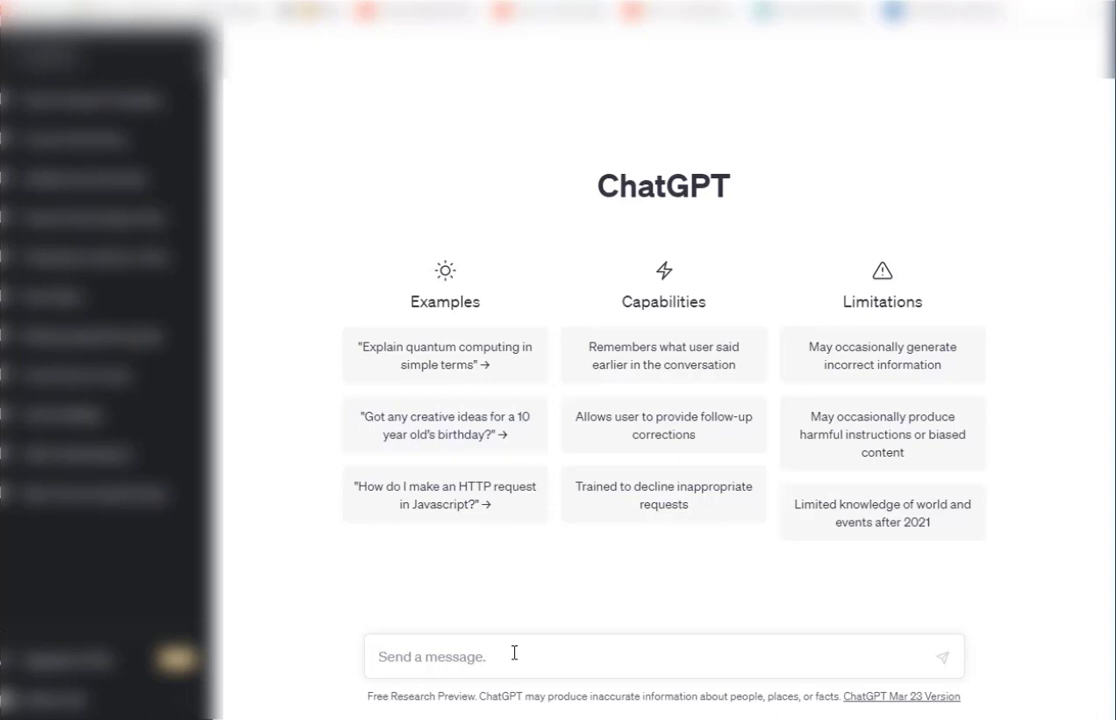
text(what are )
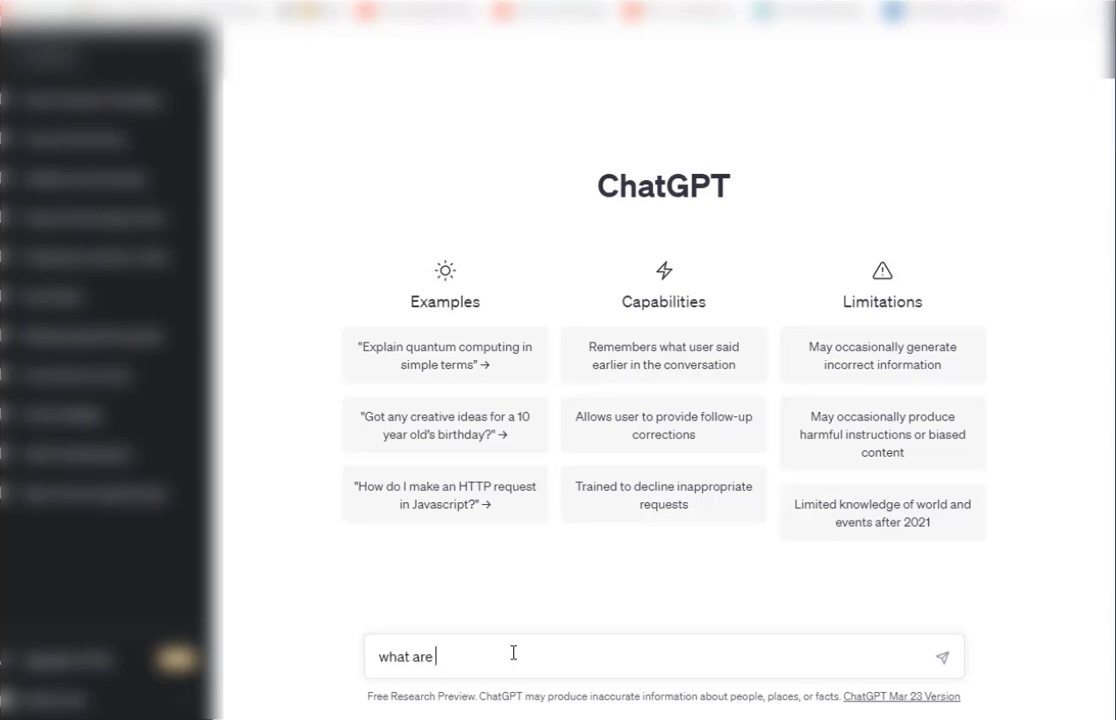
text(the most popular printables)
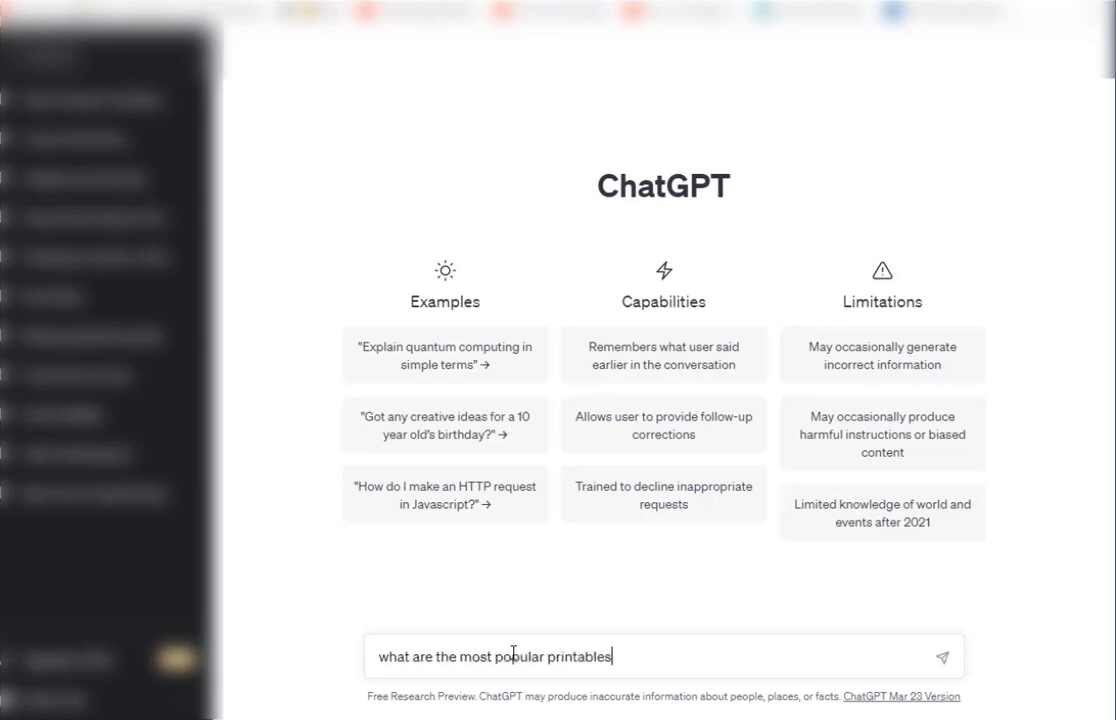
text(at are sold on etsy)
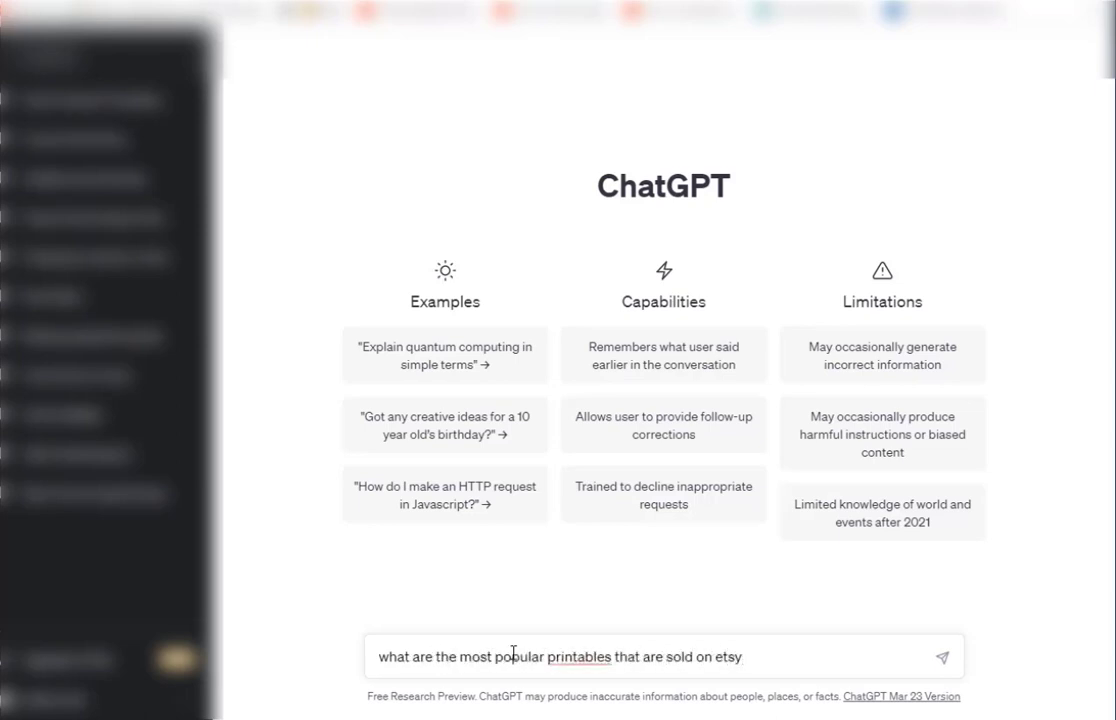
key(Return)
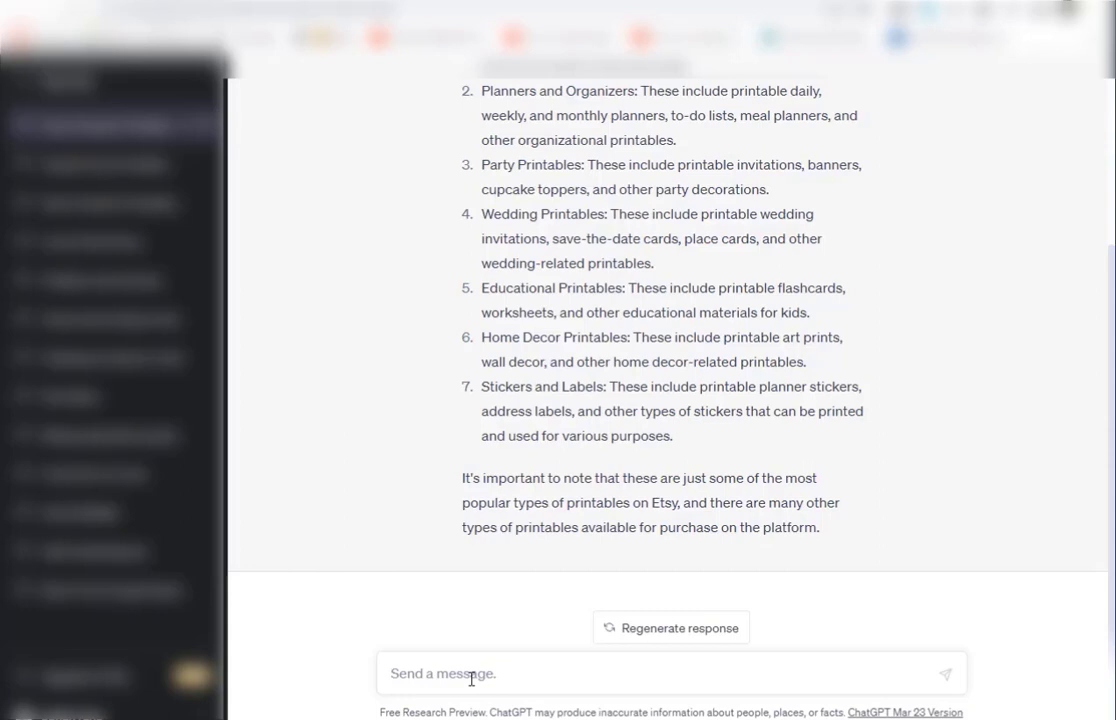
Step: Request a funny Easter story where two children trade chocolate to get their stolen pet bunny back
text(Create a funny Easter story about two children hunting for the easter bunny who)
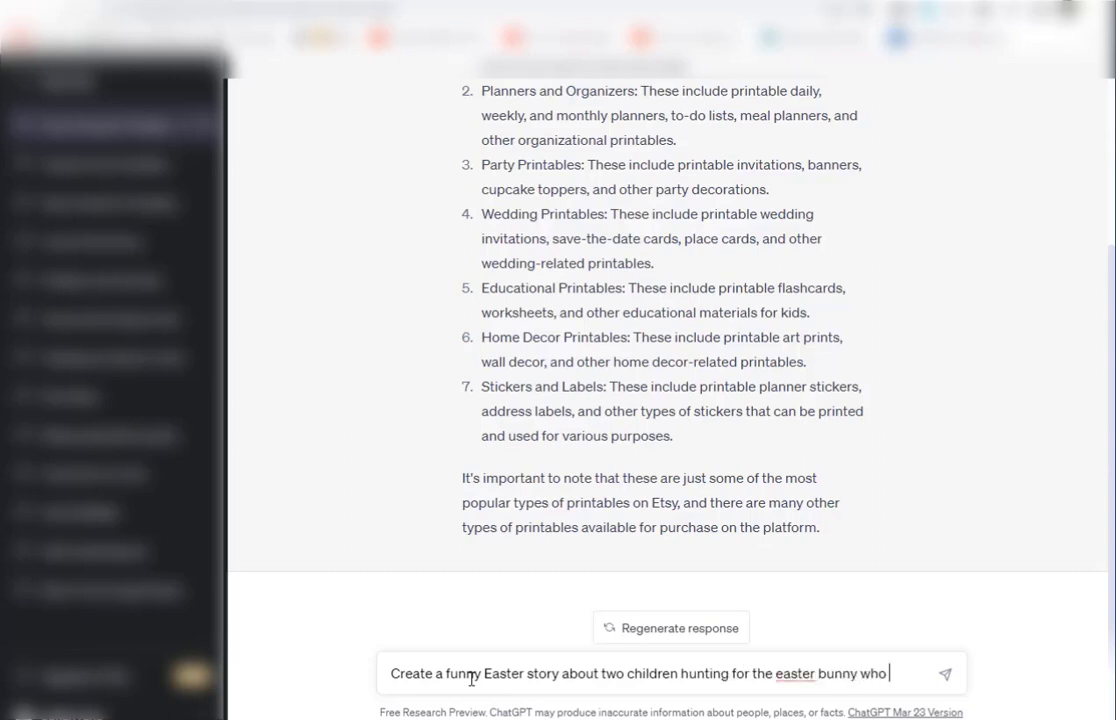
text( stole th)
key(BackSpace)
text(thger)
key(BackSpace)
key(BackSpace)
key(BackSpace)
text(eir pet bunny. they want to trade chocolate for their bunny back)
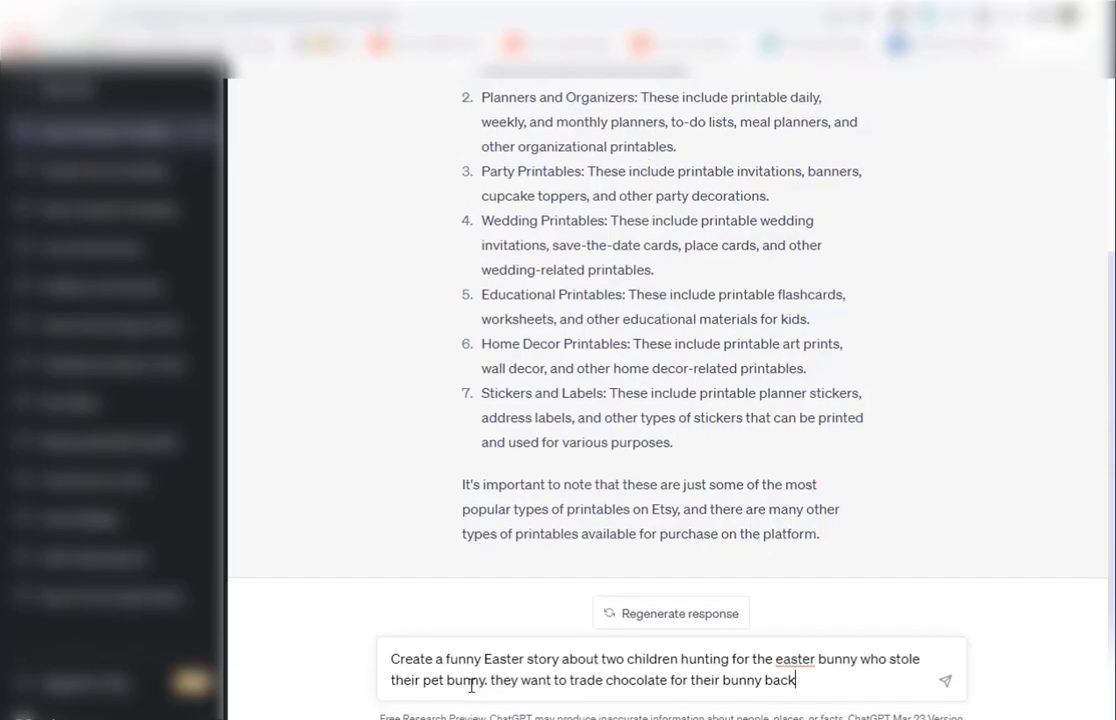
key(Return)
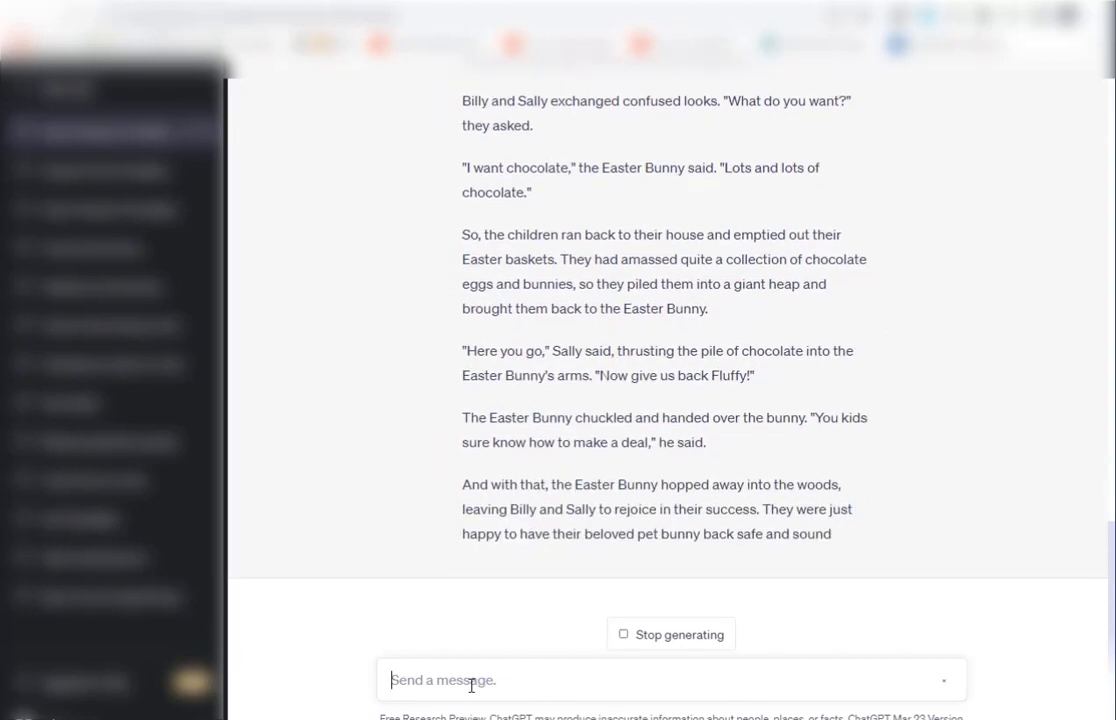
Step: Ask ChatGPT to condense the story into 4 paragraphs
text(c)
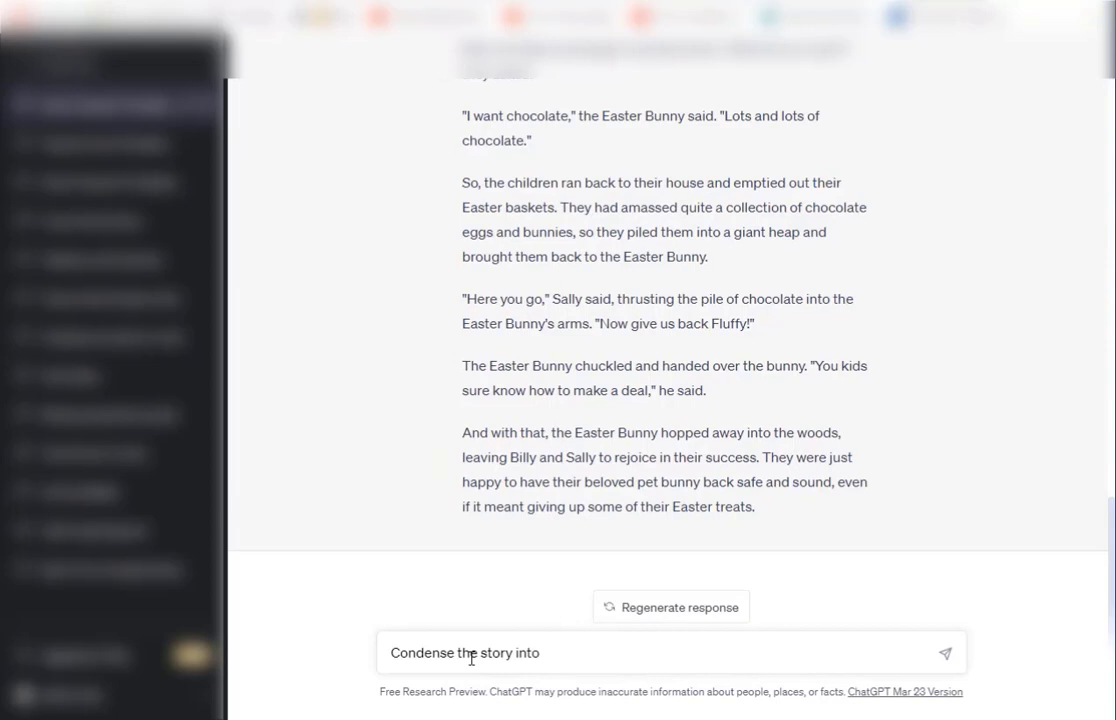
text(ondense the story into 4 paragraphs)
key(Return)
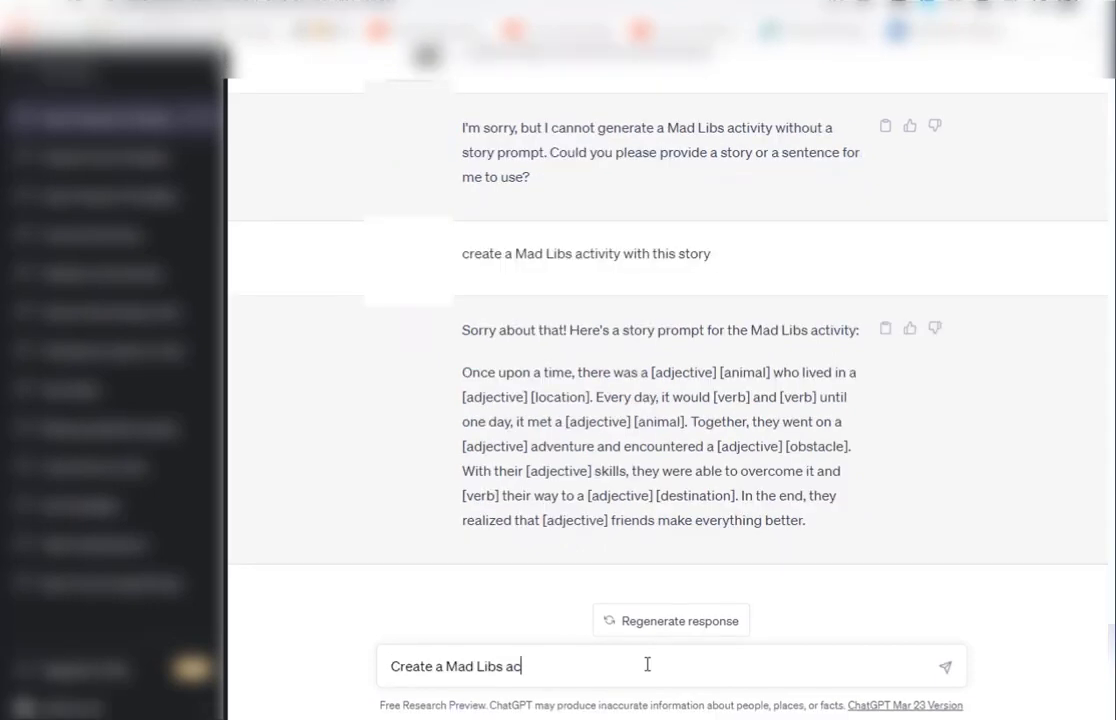
Step: Send the Mad Libs activity request with the Billy and Sally story pasted beneath it
text(ivity s)
key(shift+Return)
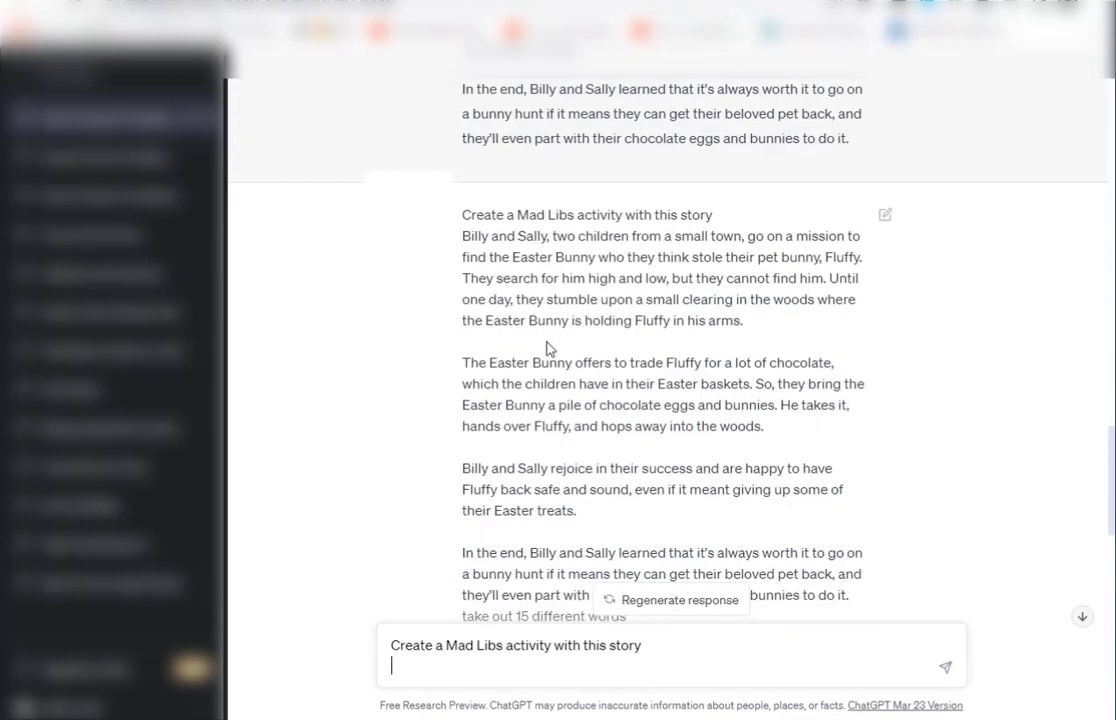
drag(462, 236, 818, 323)
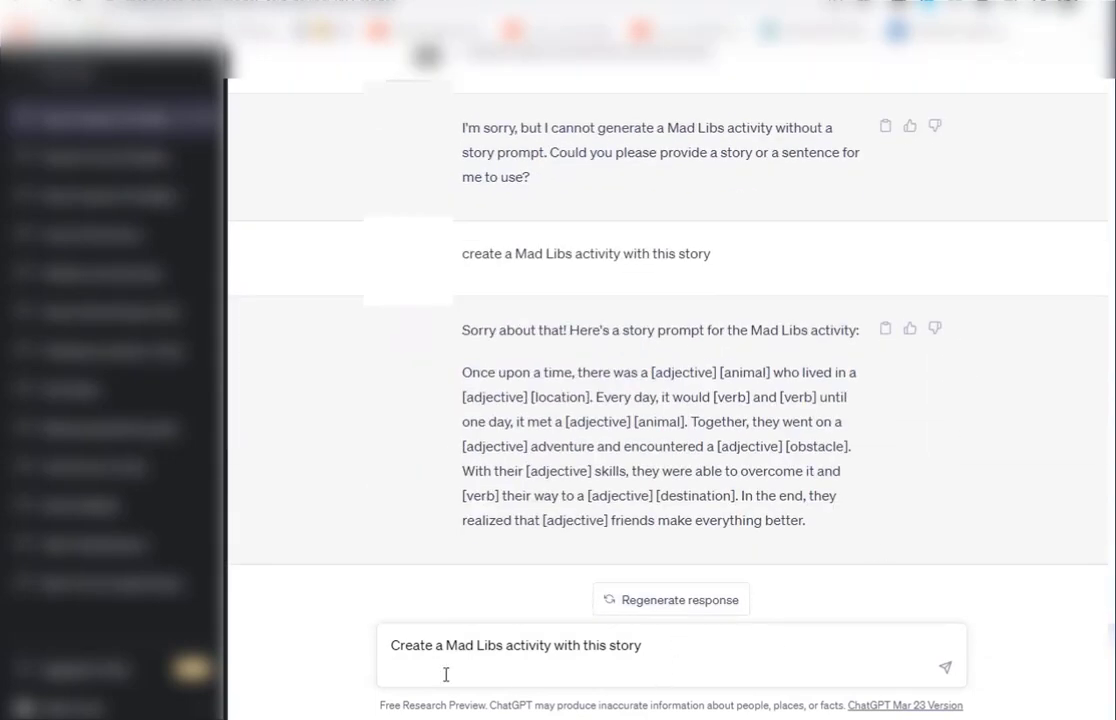
key(ctrl+v)
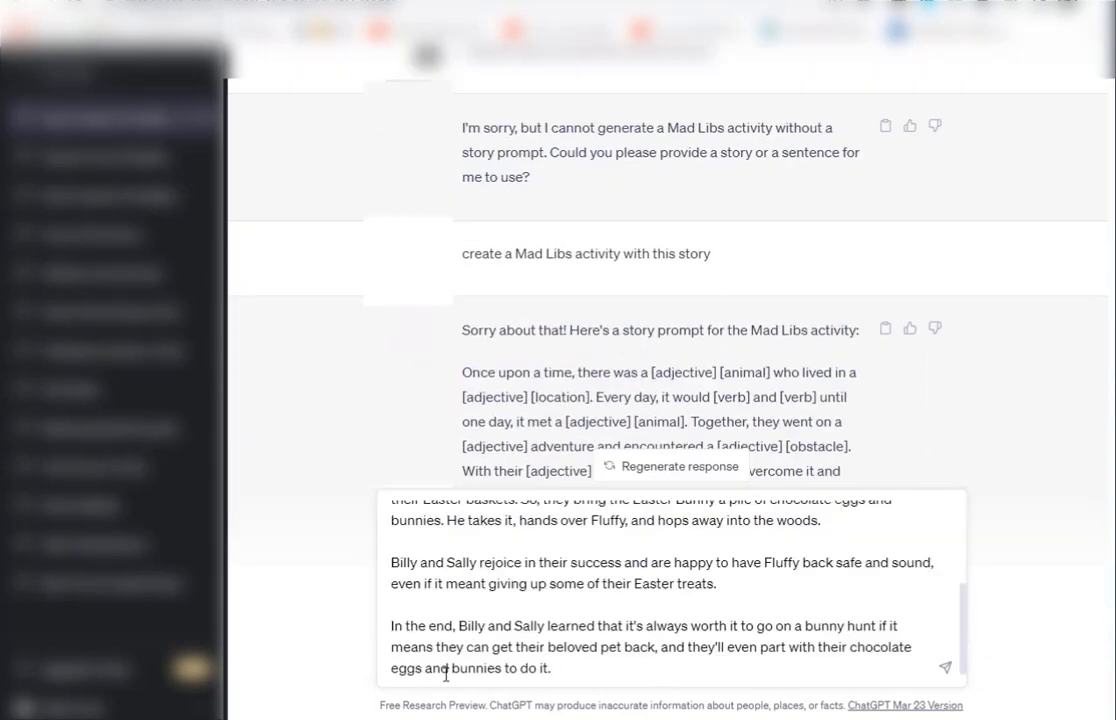
key(shift+Return)
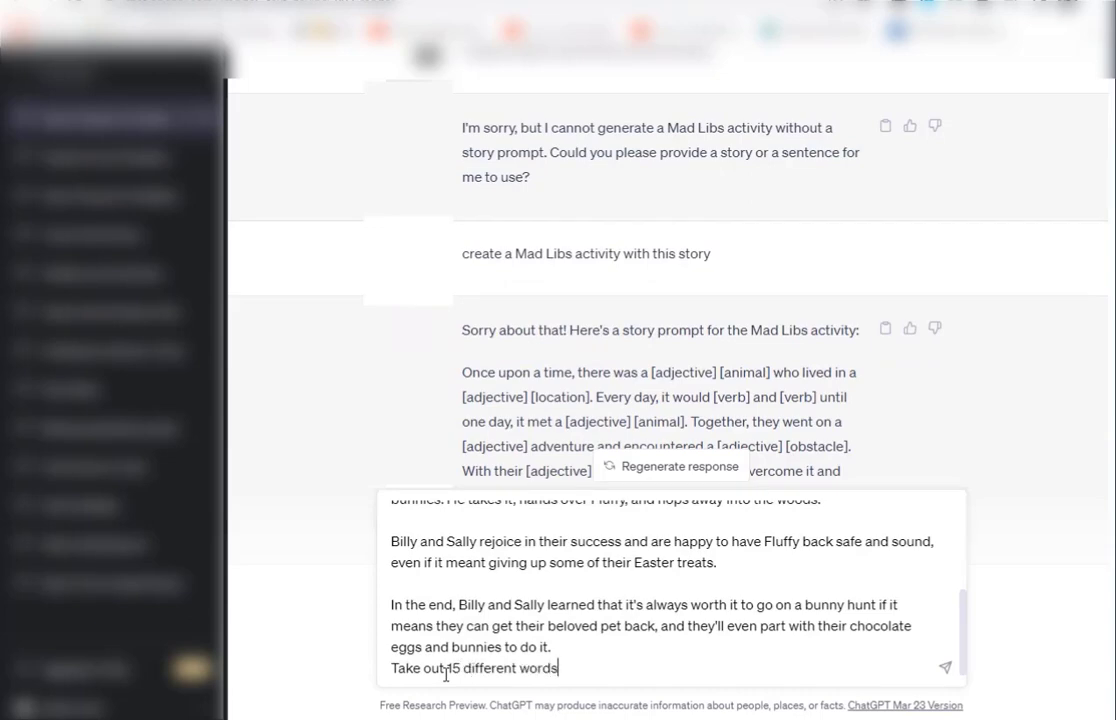
key(Return)
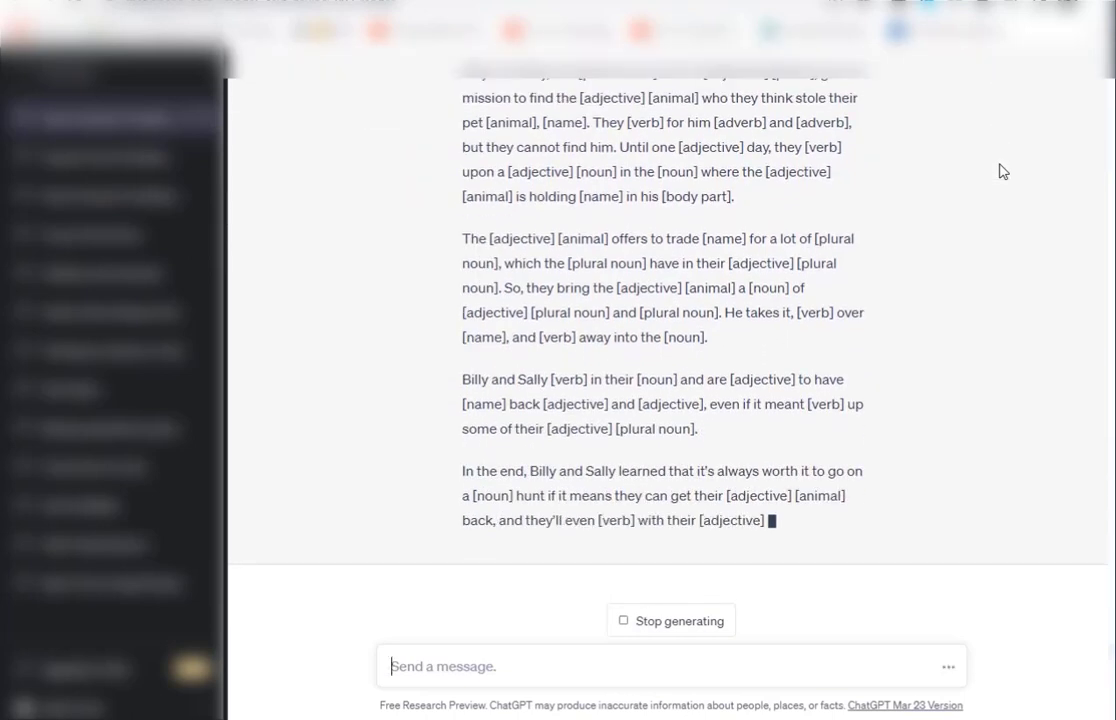
Step: Review the reply and select the bracketed Mad Libs story with [noun], [verb] and [adjective] blanks
scroll(572, 163, up, 1)
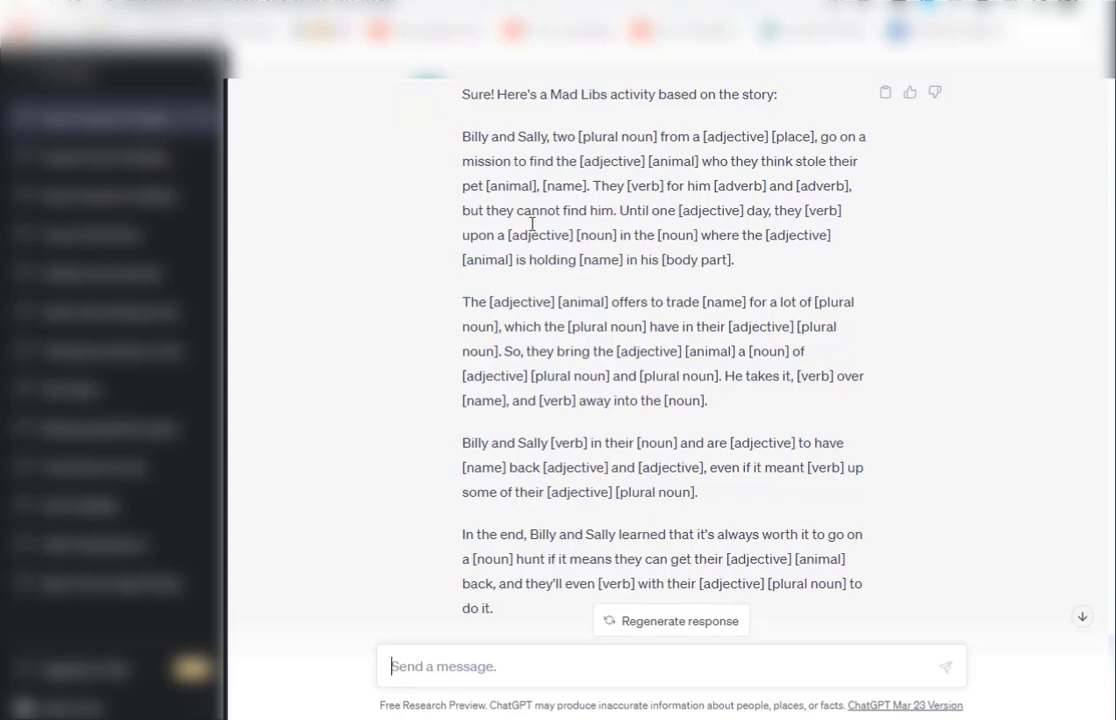
scroll(464, 166, up, 5)
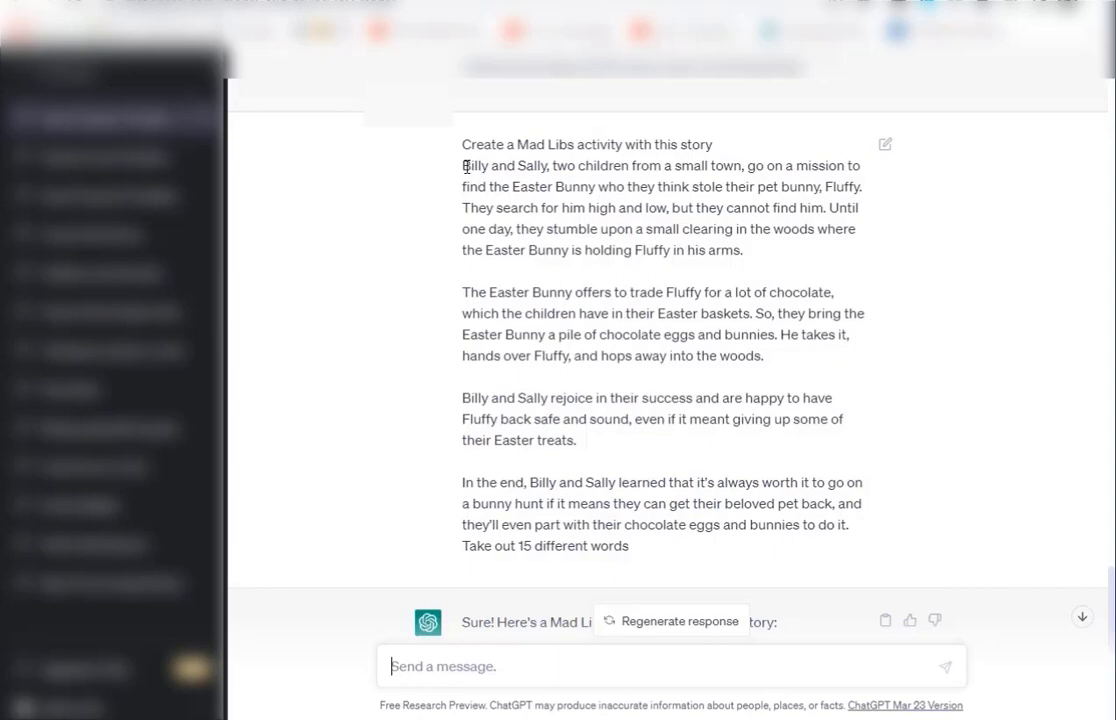
drag(464, 166, 850, 533)
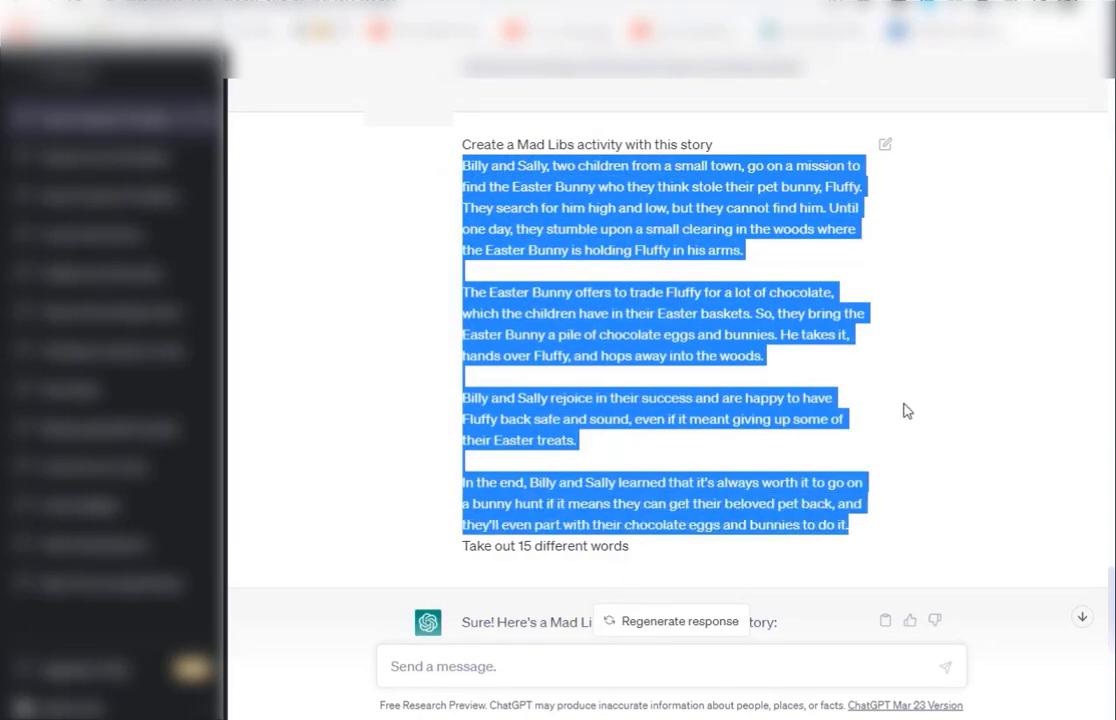
scroll(906, 410, down, 5)
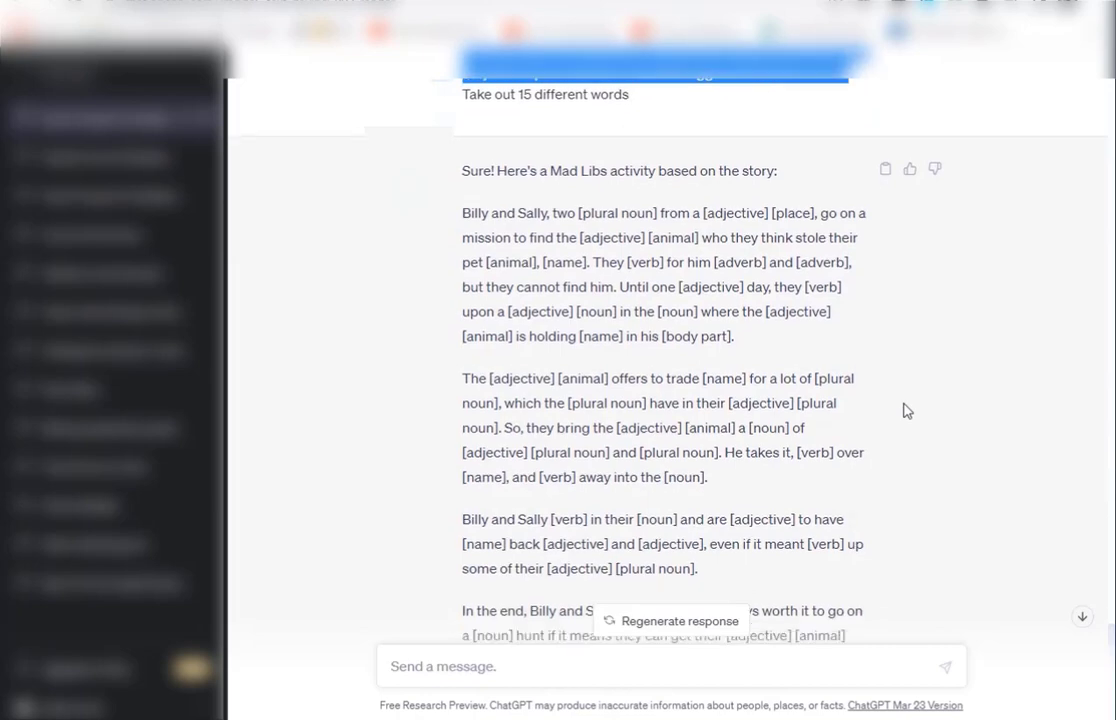
scroll(906, 410, down, 1)
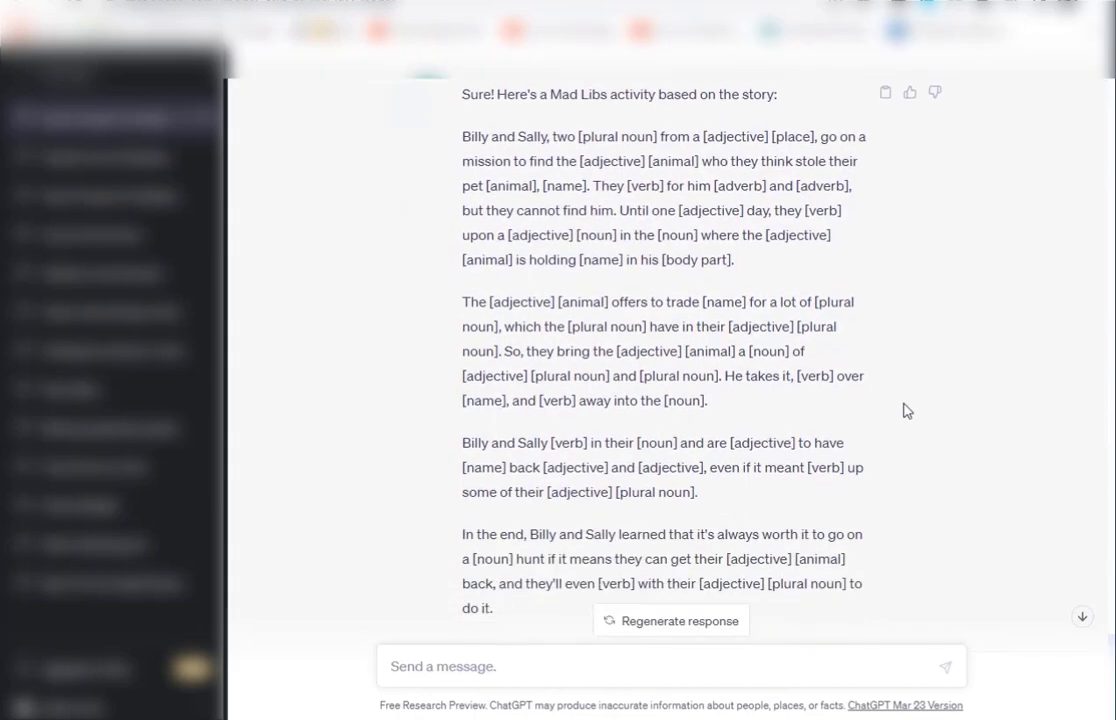
scroll(906, 410, down, 1)
scroll(906, 410, up, 3)
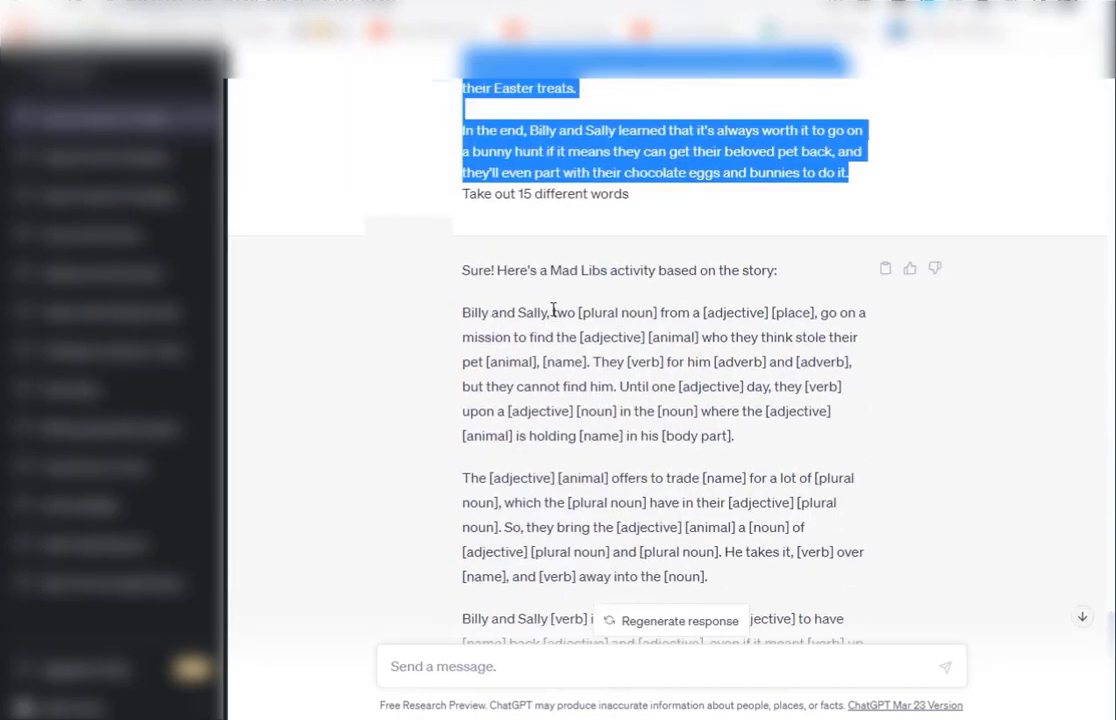
drag(462, 313, 866, 657)
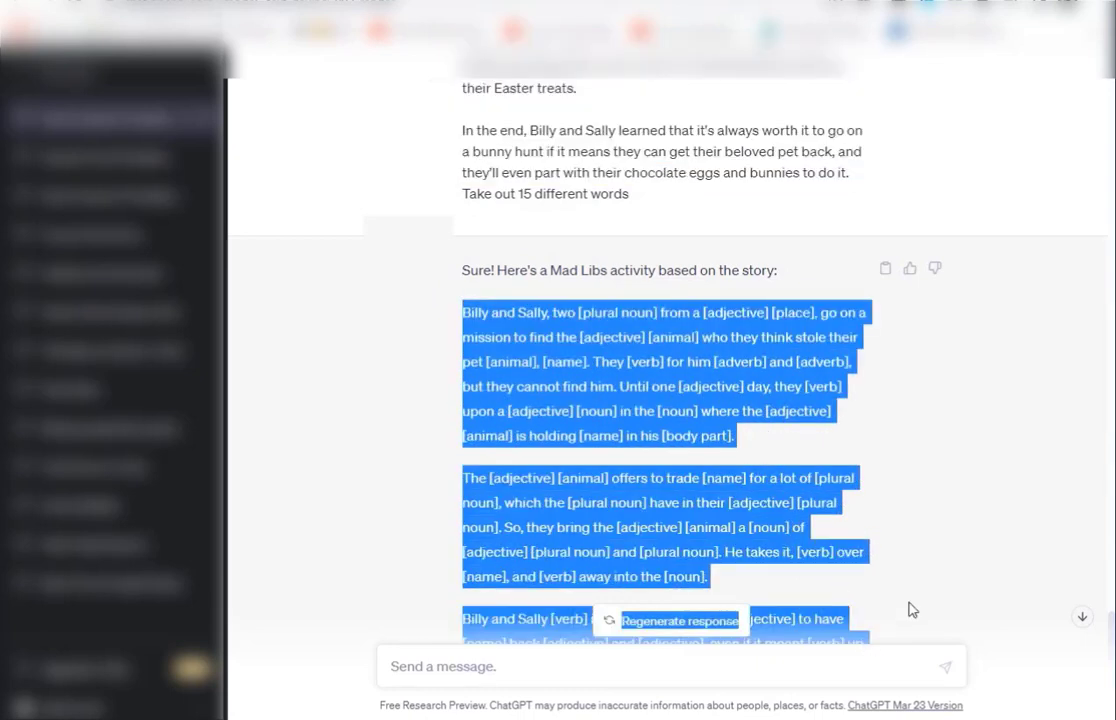
drag(911, 609, 908, 478)
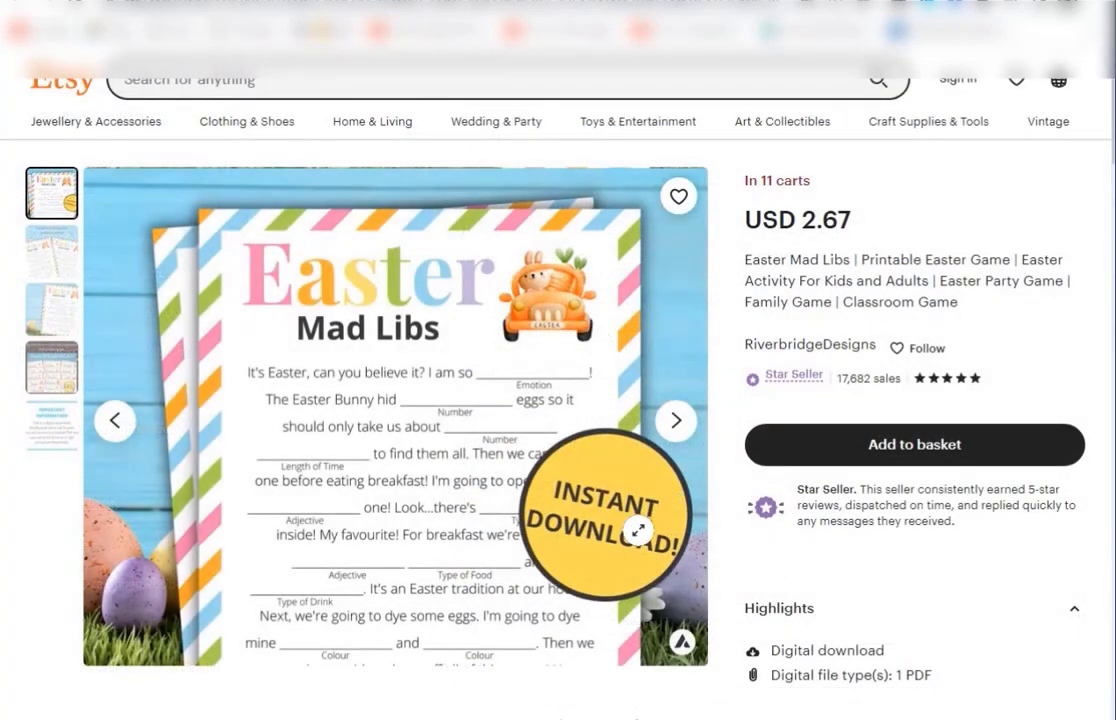
Step: Show the straight-on view of the Easter Mad Libs worksheet in the Etsy listing
scroll(795, 418, down, 1)
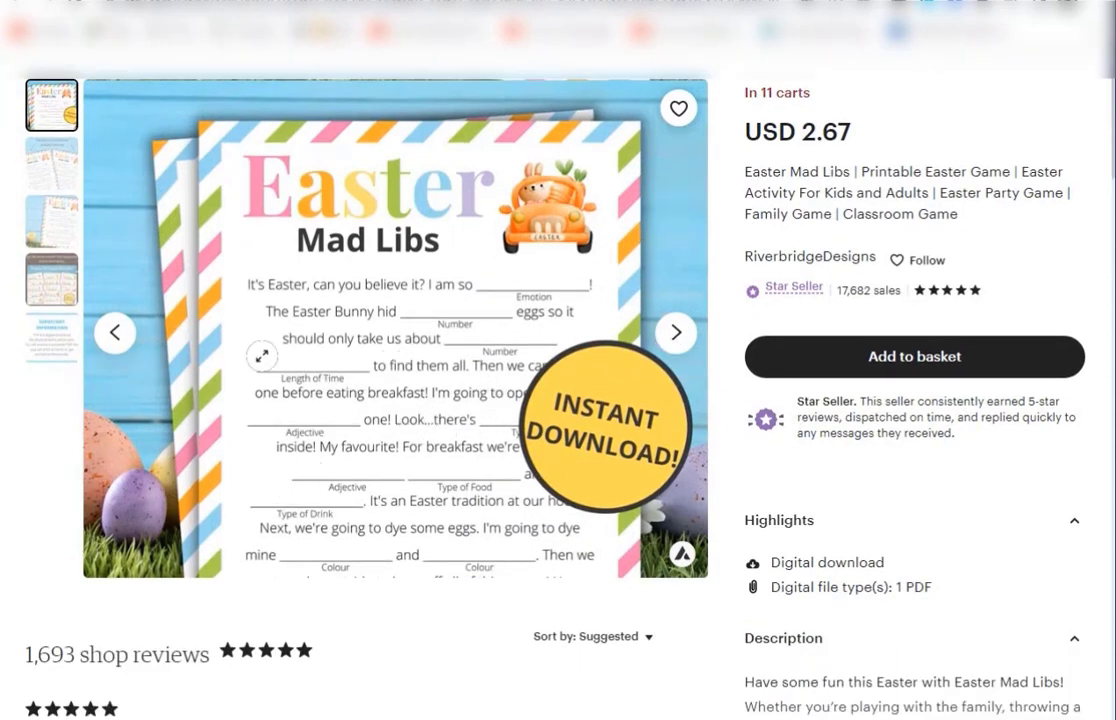
click(44, 226)
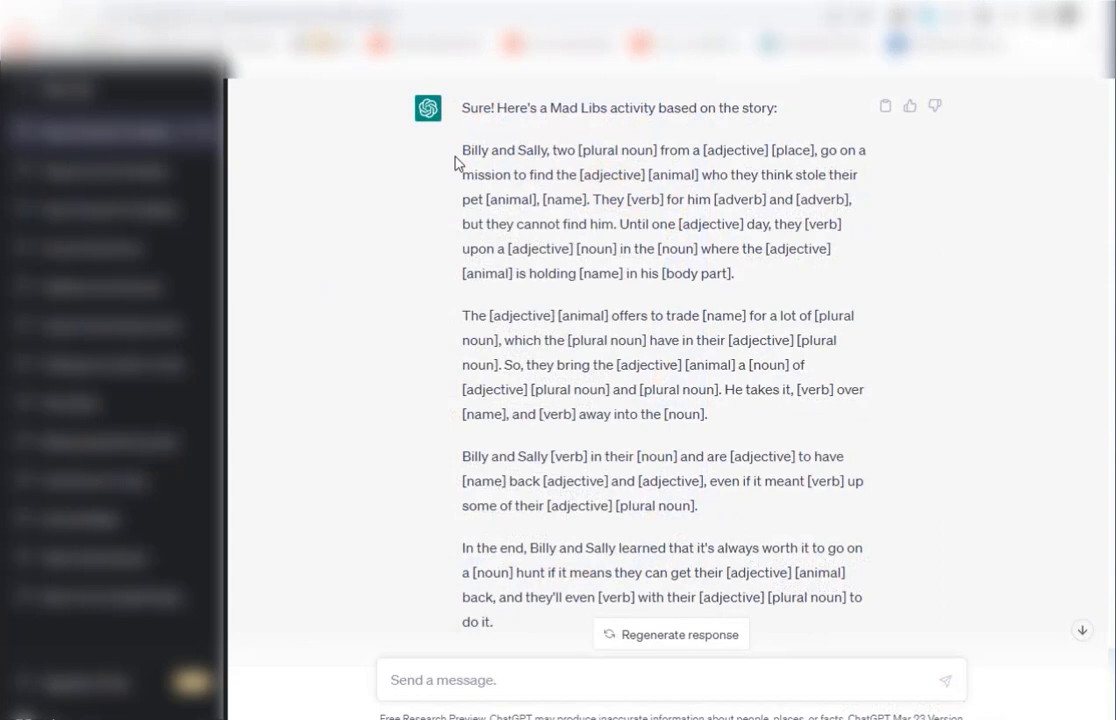
Step: Copy the entire Billy and Sally Mad Libs reply from ChatGPT
drag(463, 152, 605, 630)
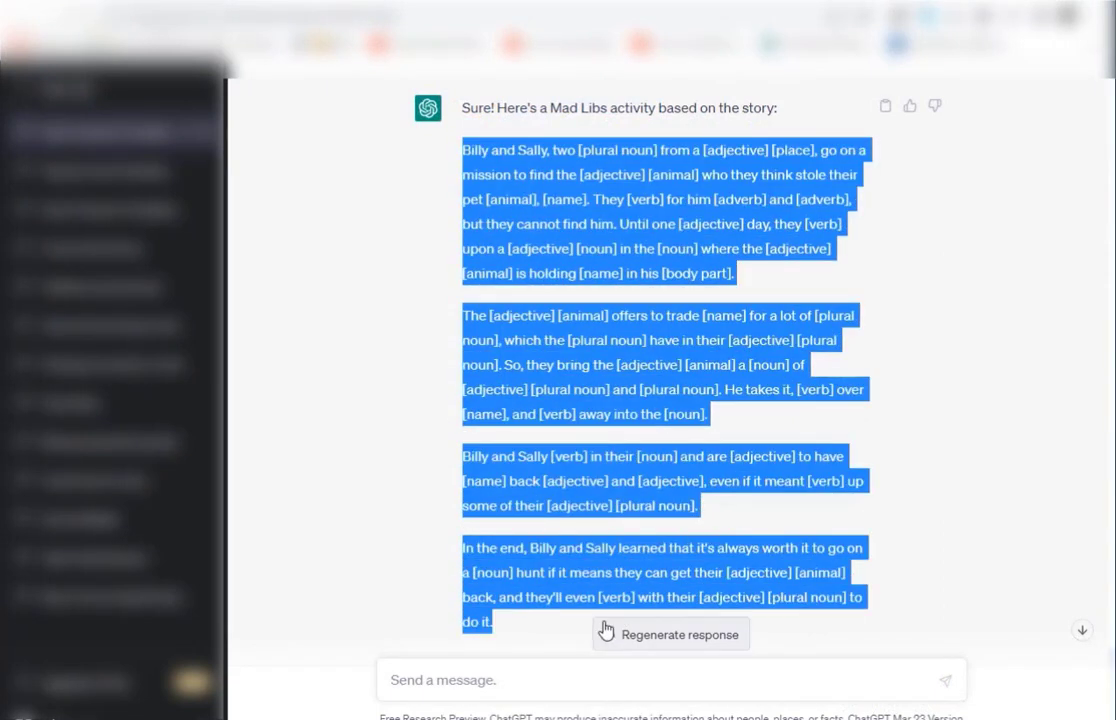
right_click(567, 360)
click(597, 374)
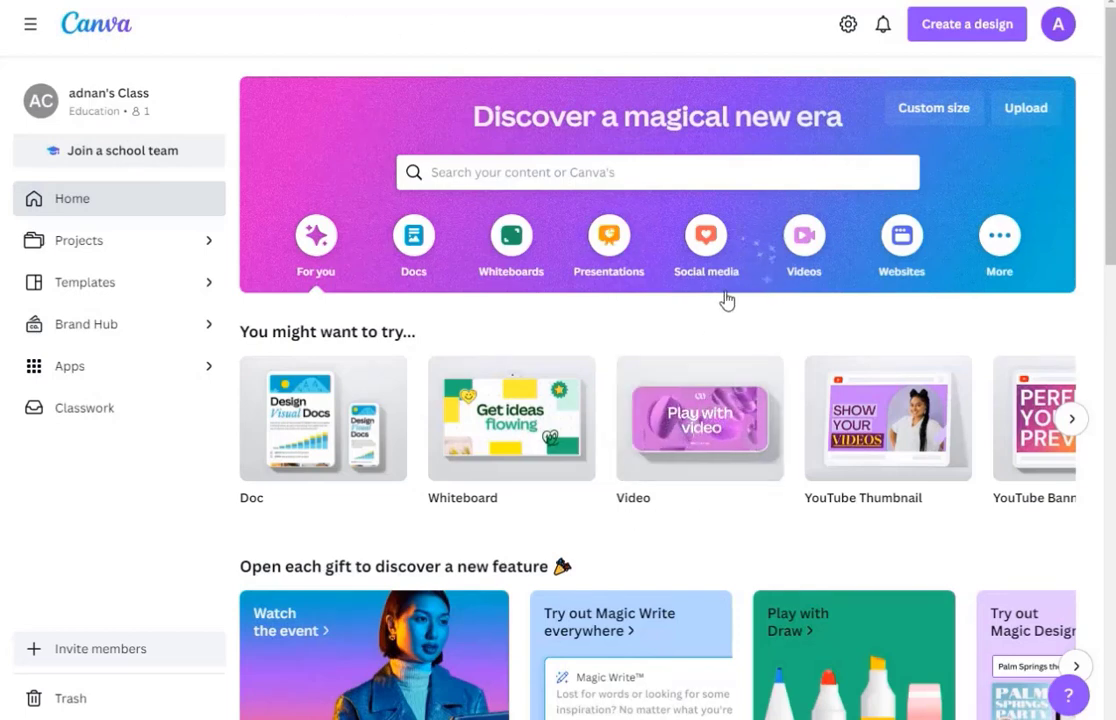
Step: Enter a custom design size of 8.5 × 11 inches
click(967, 24)
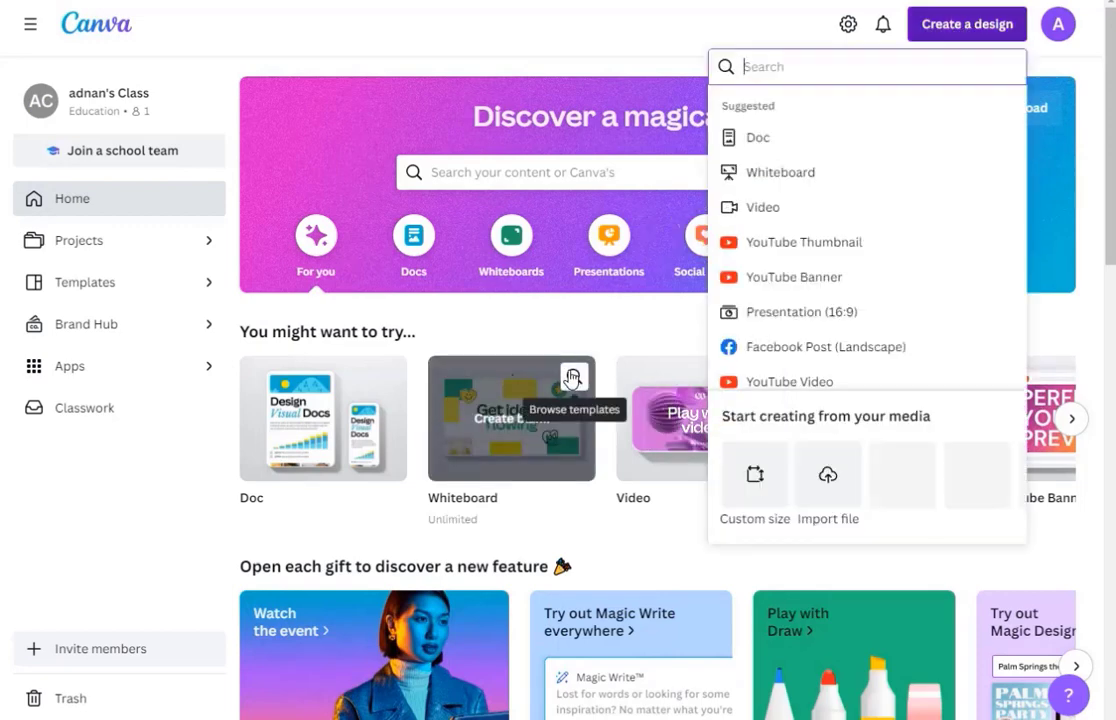
click(744, 482)
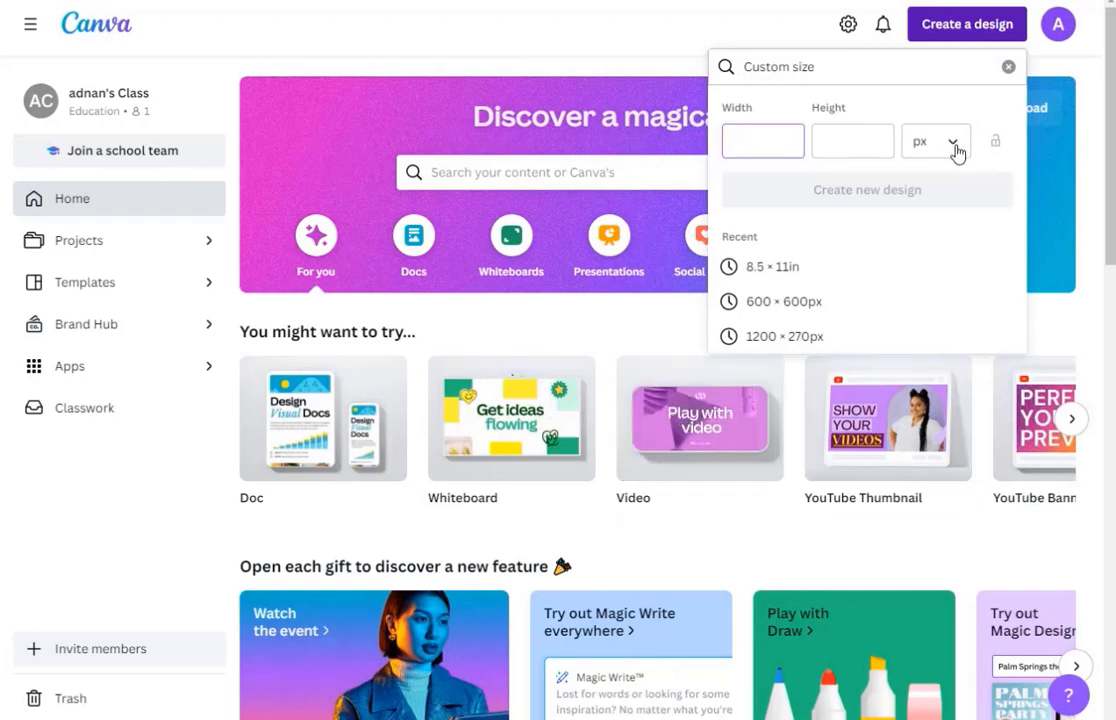
click(955, 147)
click(920, 225)
click(740, 141)
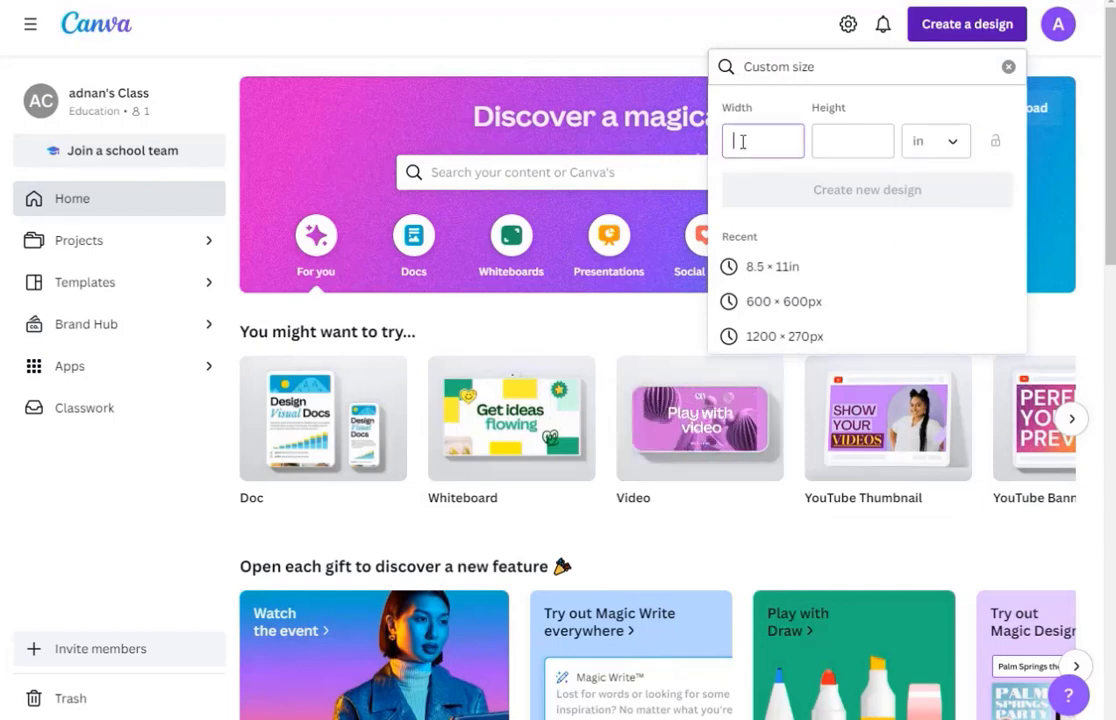
text(8.5)
click(846, 146)
text(11)
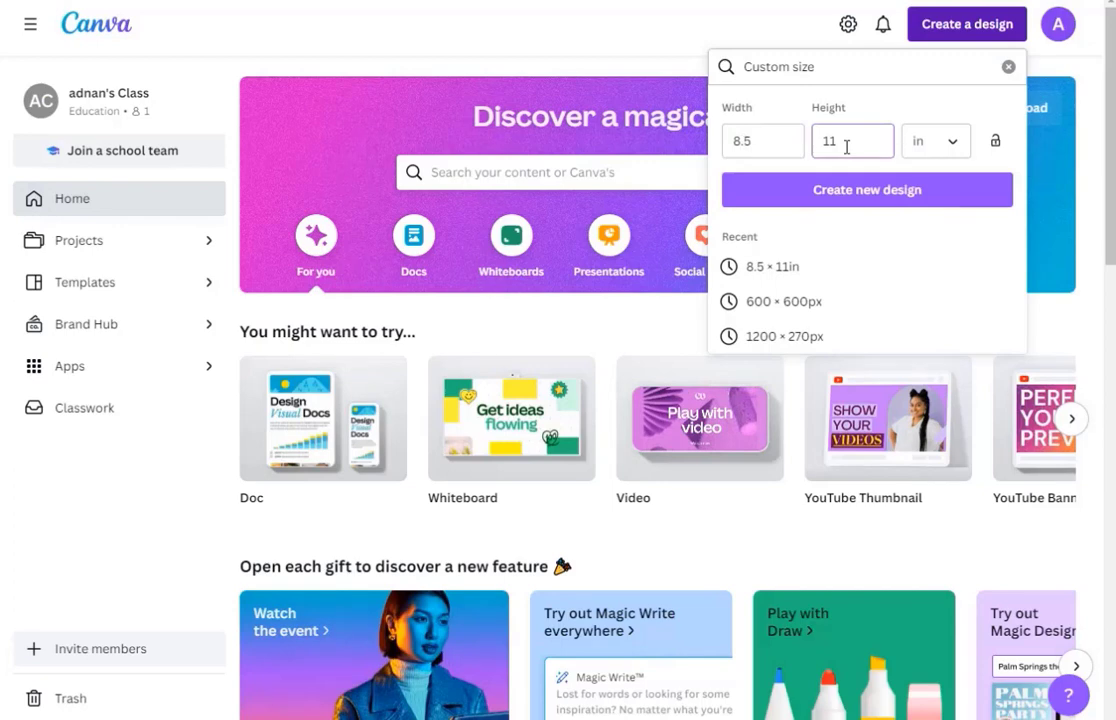
Step: Create the 8.5 × 11 in design, then try a light purple background and undo it
click(857, 199)
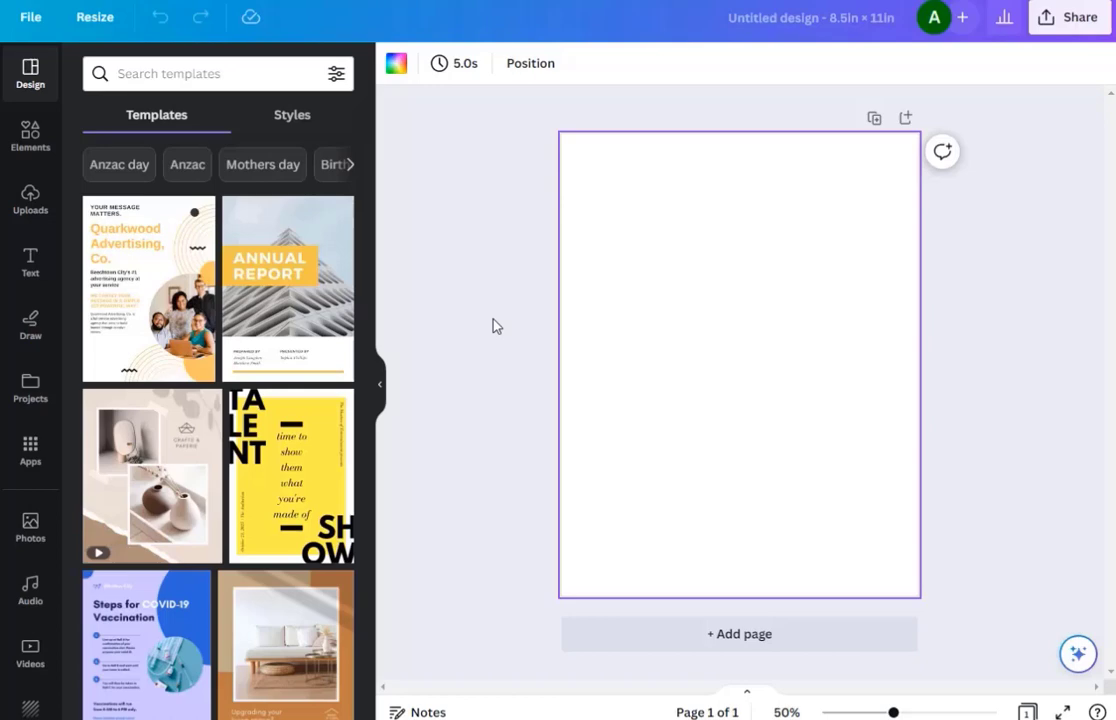
click(395, 66)
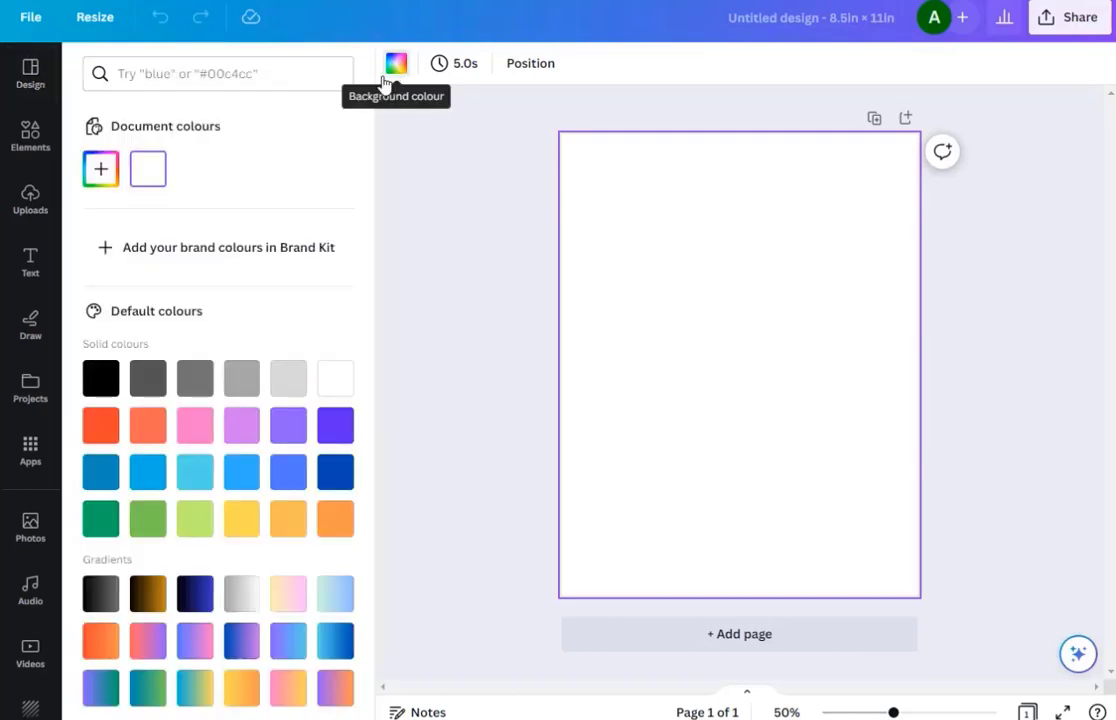
click(237, 442)
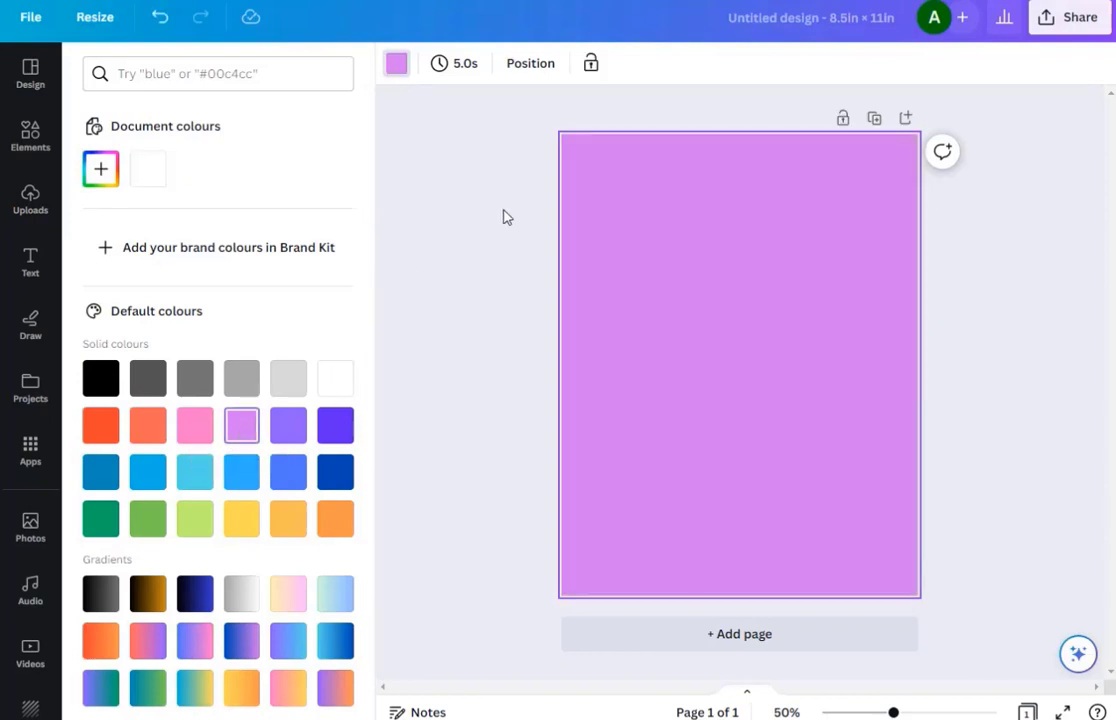
click(158, 20)
Step: Search the design templates for 'easter' and browse the results
click(30, 70)
click(196, 76)
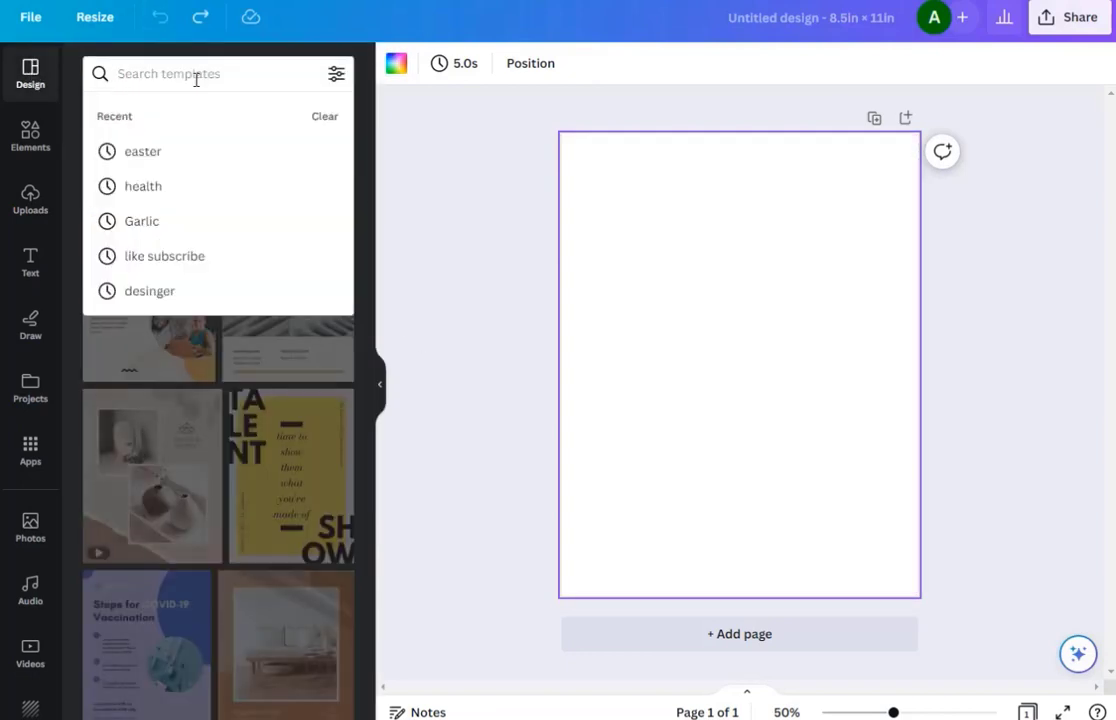
text(easter)
key(Return)
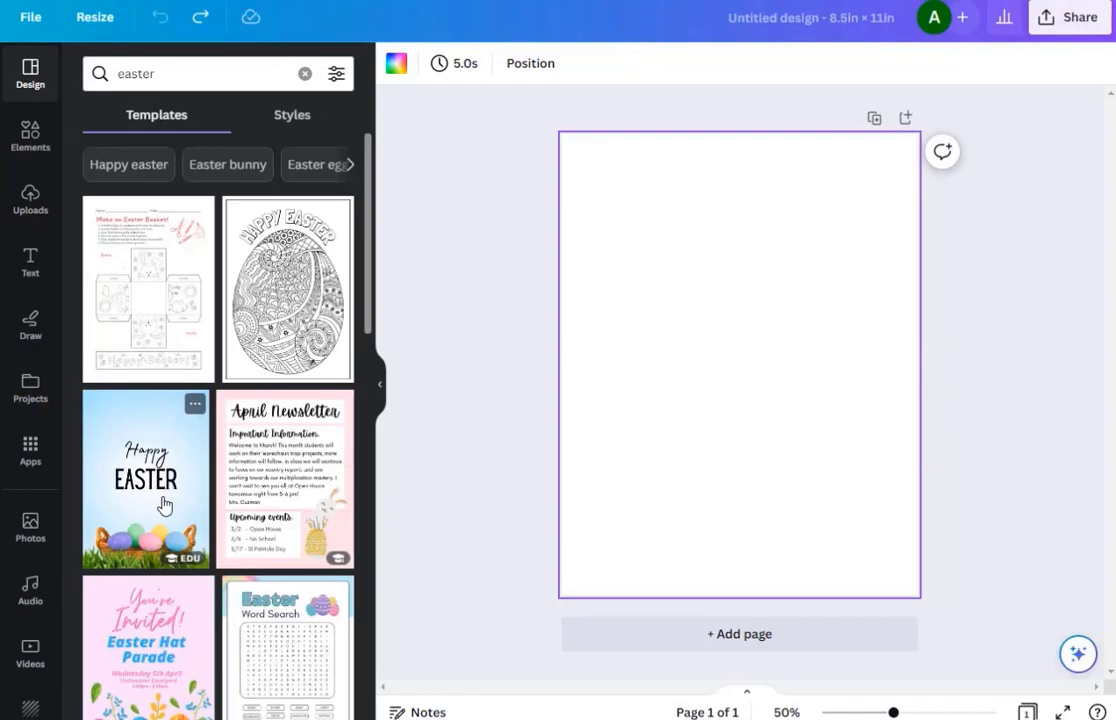
scroll(225, 510, down, 10)
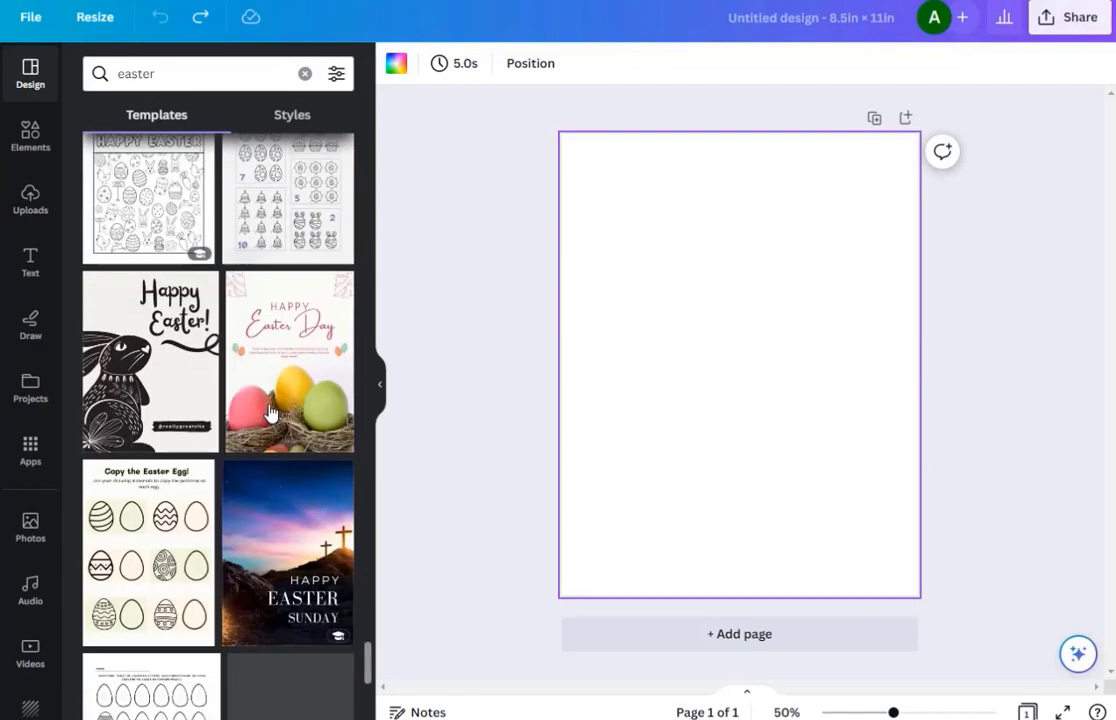
scroll(268, 412, down, 10)
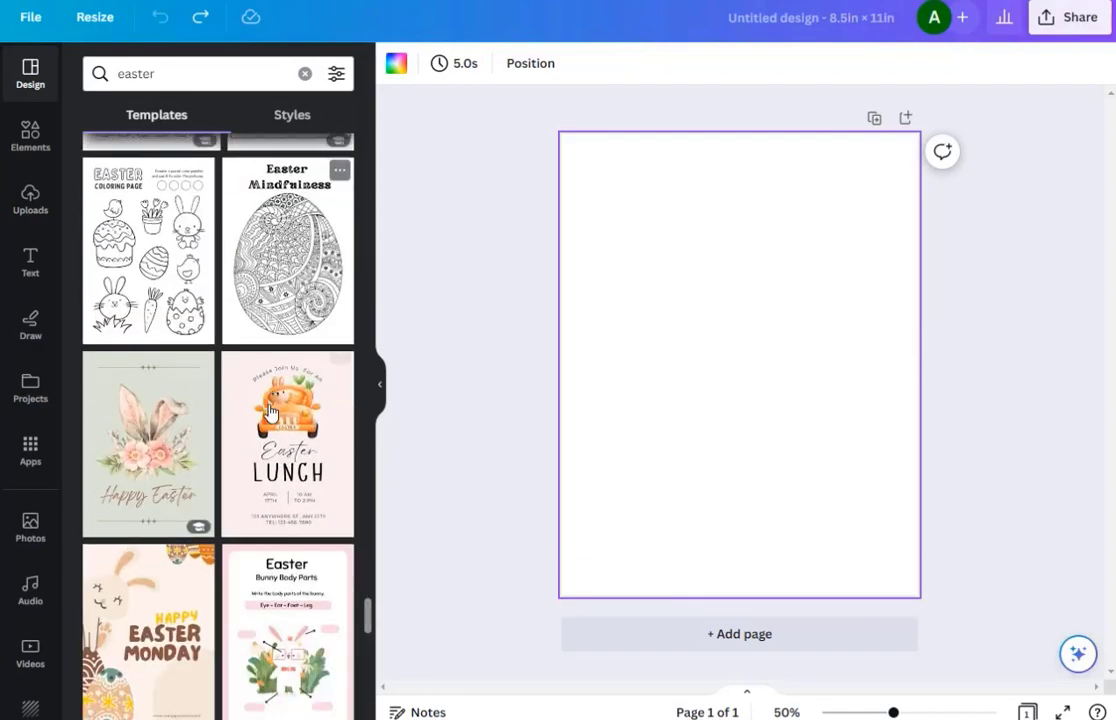
scroll(268, 412, down, 8)
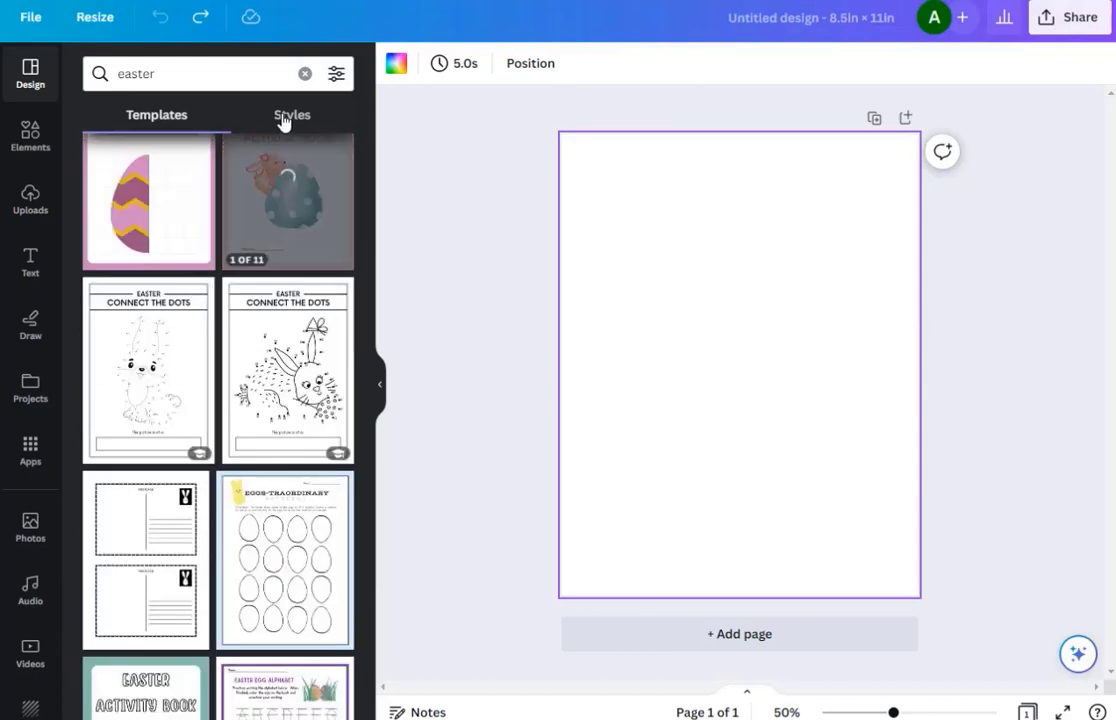
scroll(222, 400, down, 5)
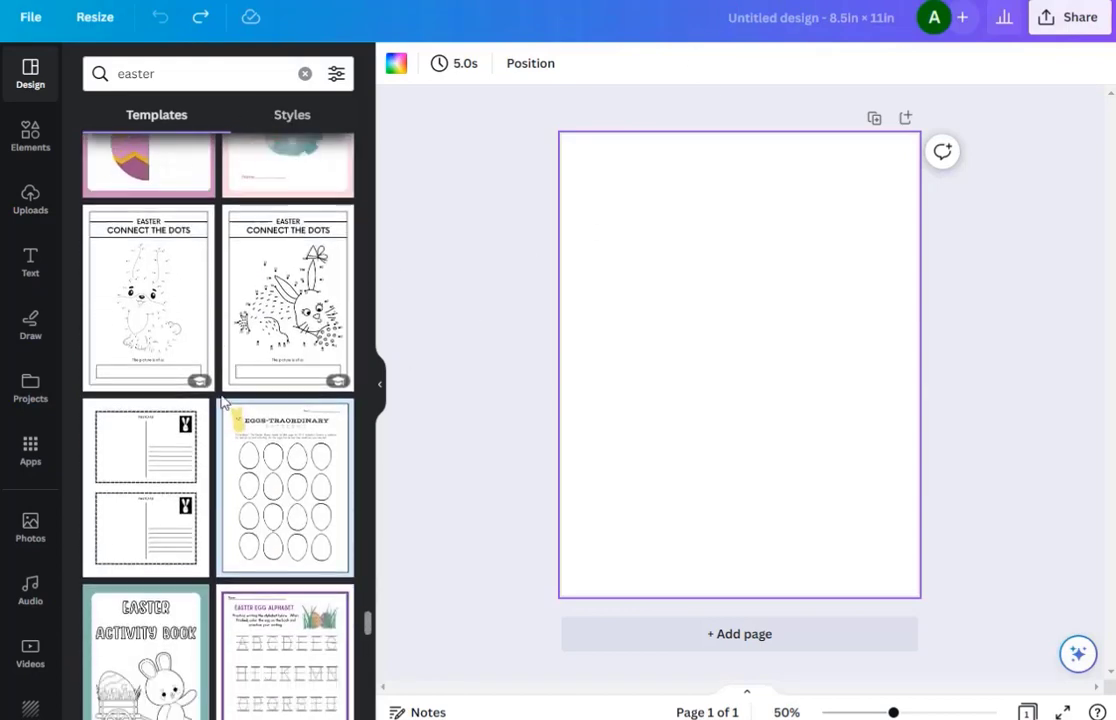
scroll(222, 400, down, 3)
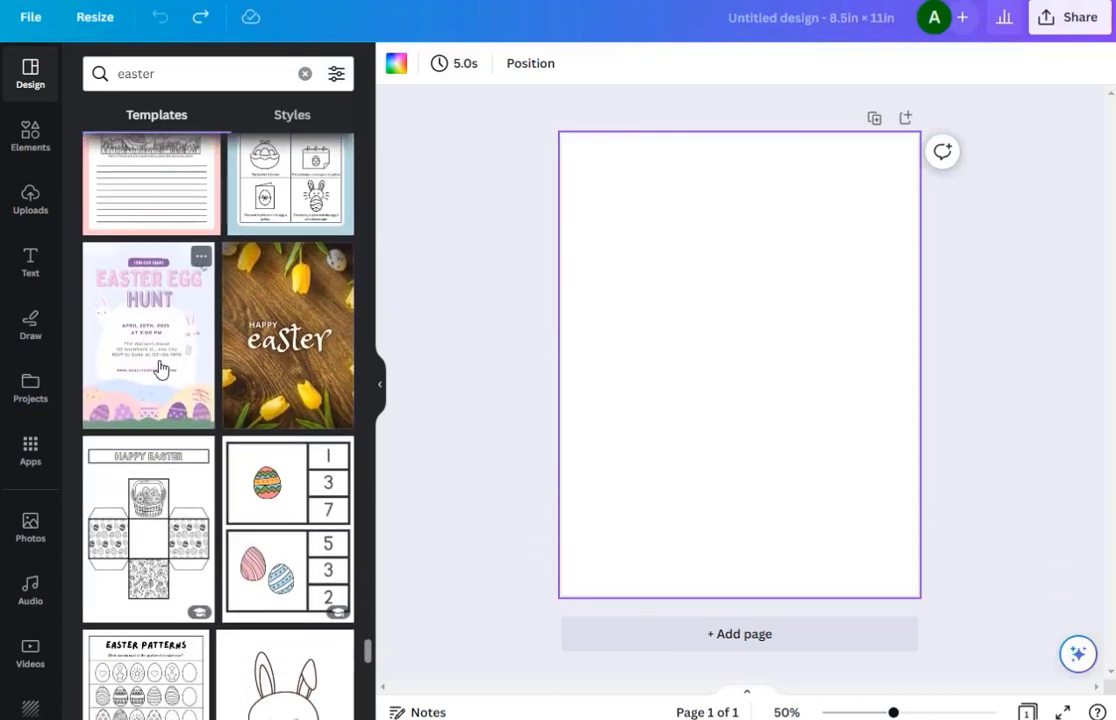
Step: Apply the Pastel Easter Egg Hunt template and delete its date, address and website text
click(130, 341)
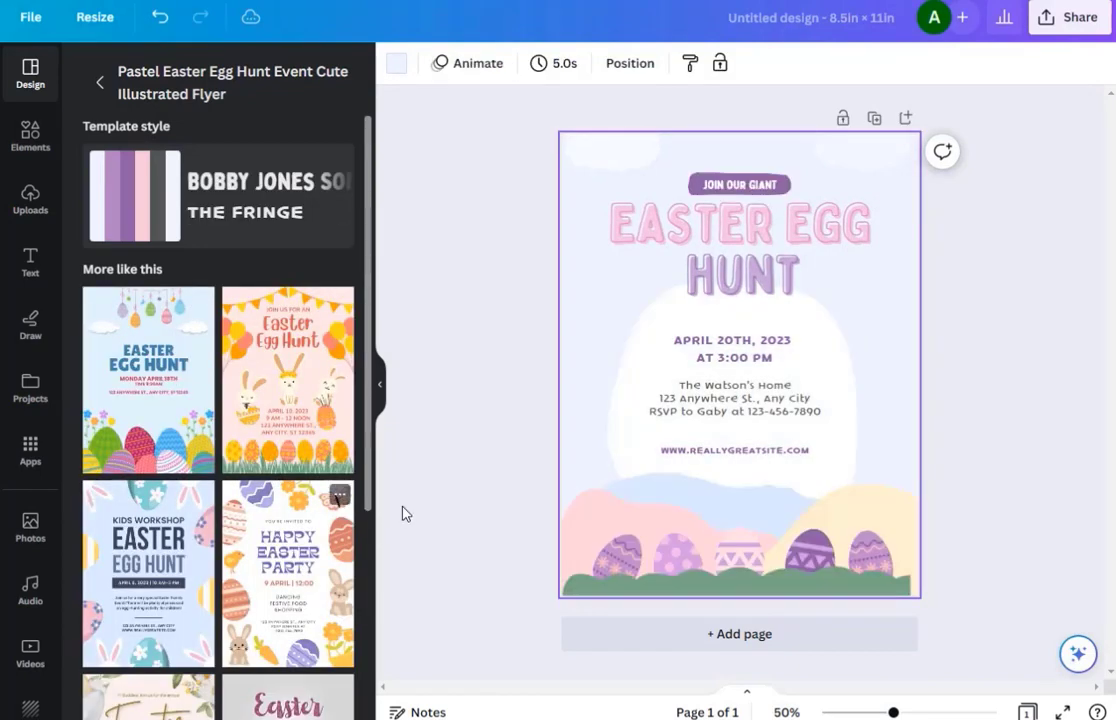
scroll(446, 423, up, 5)
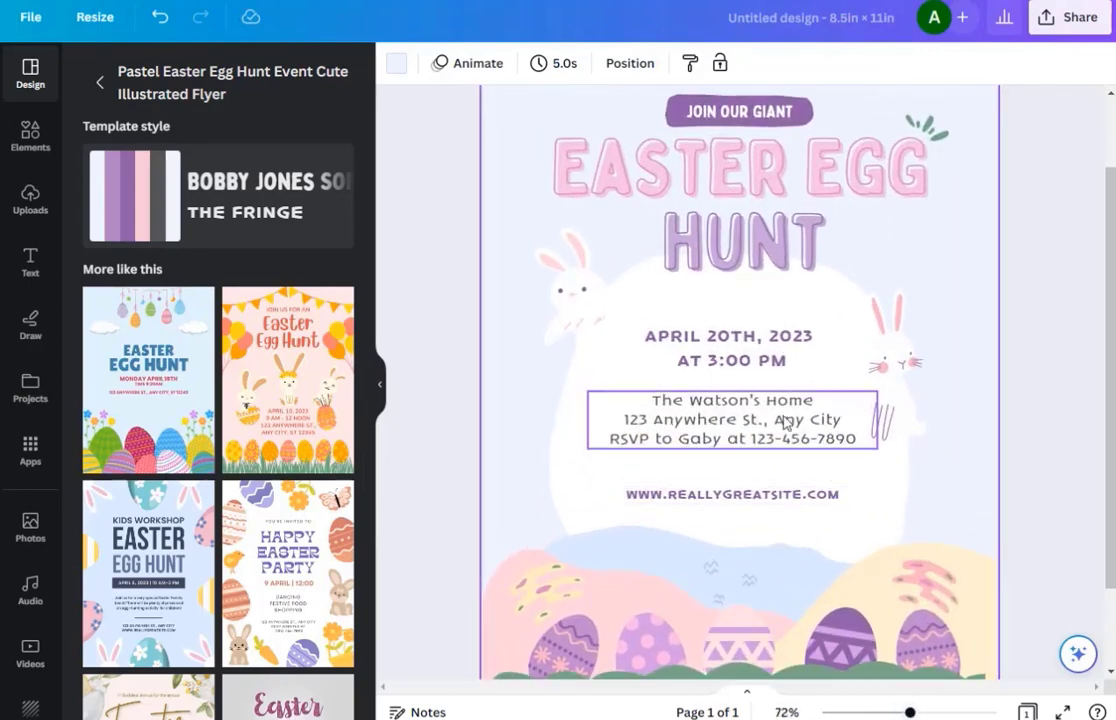
click(716, 366)
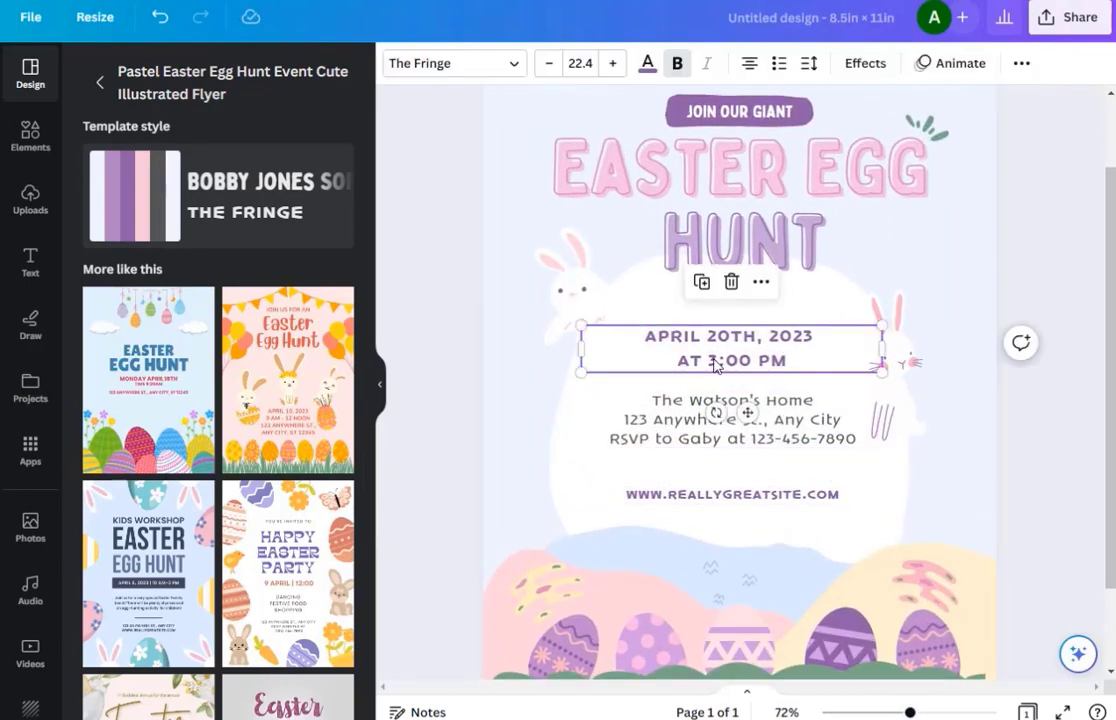
click(731, 282)
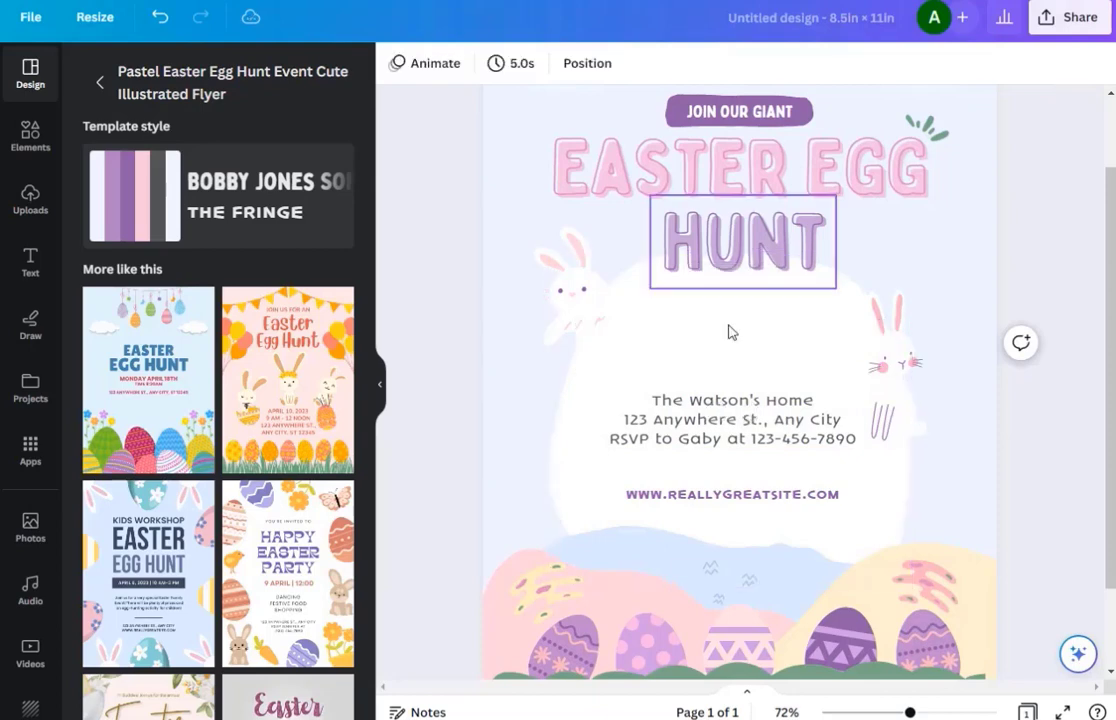
click(712, 421)
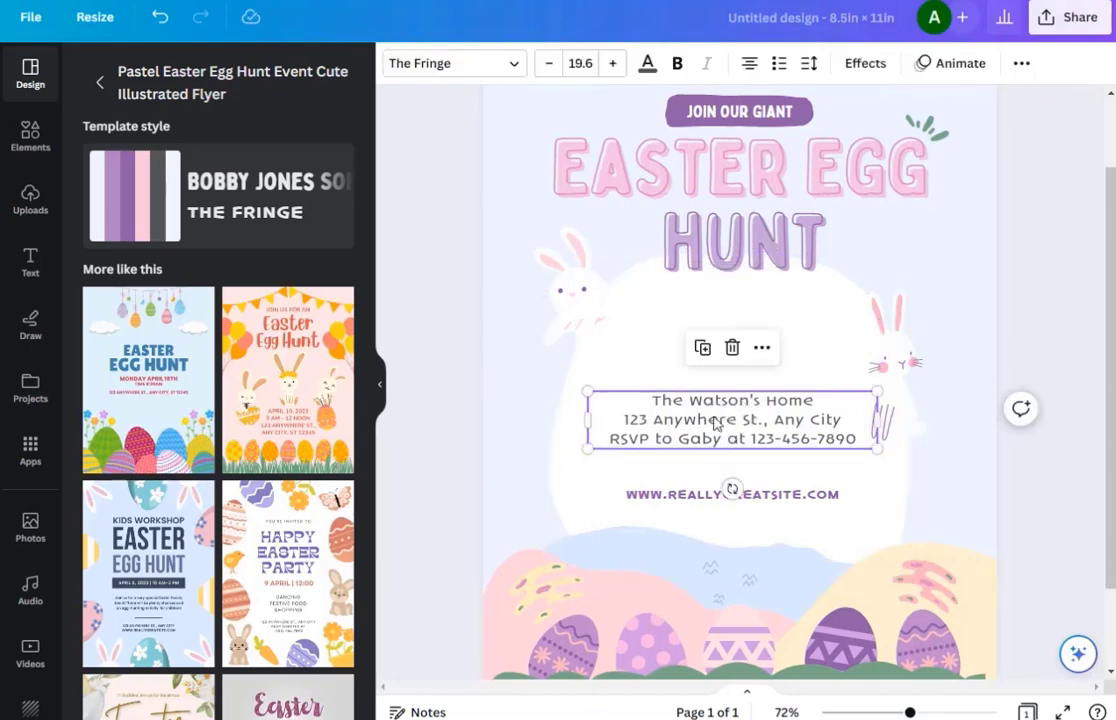
click(732, 348)
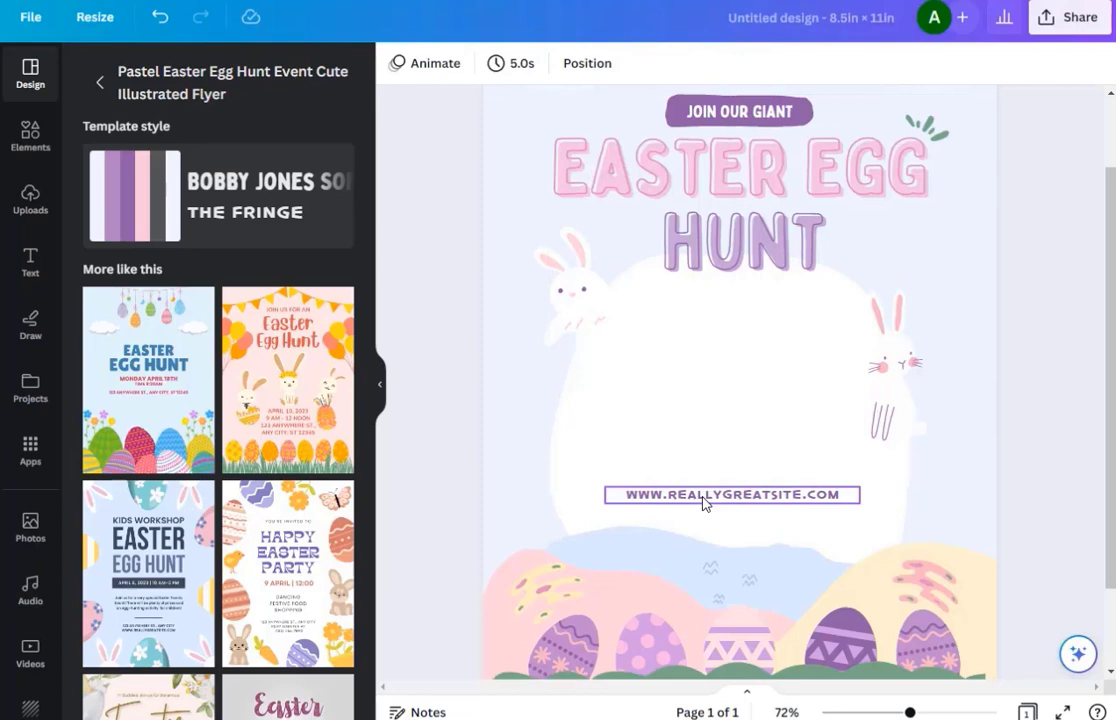
click(703, 503)
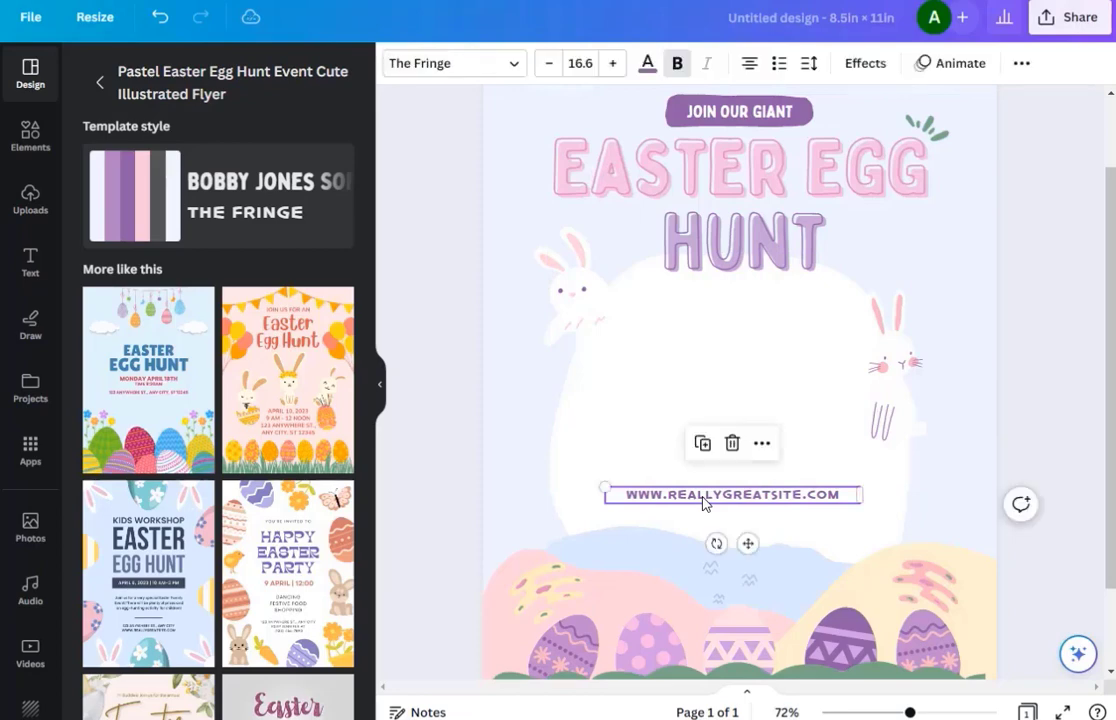
click(733, 446)
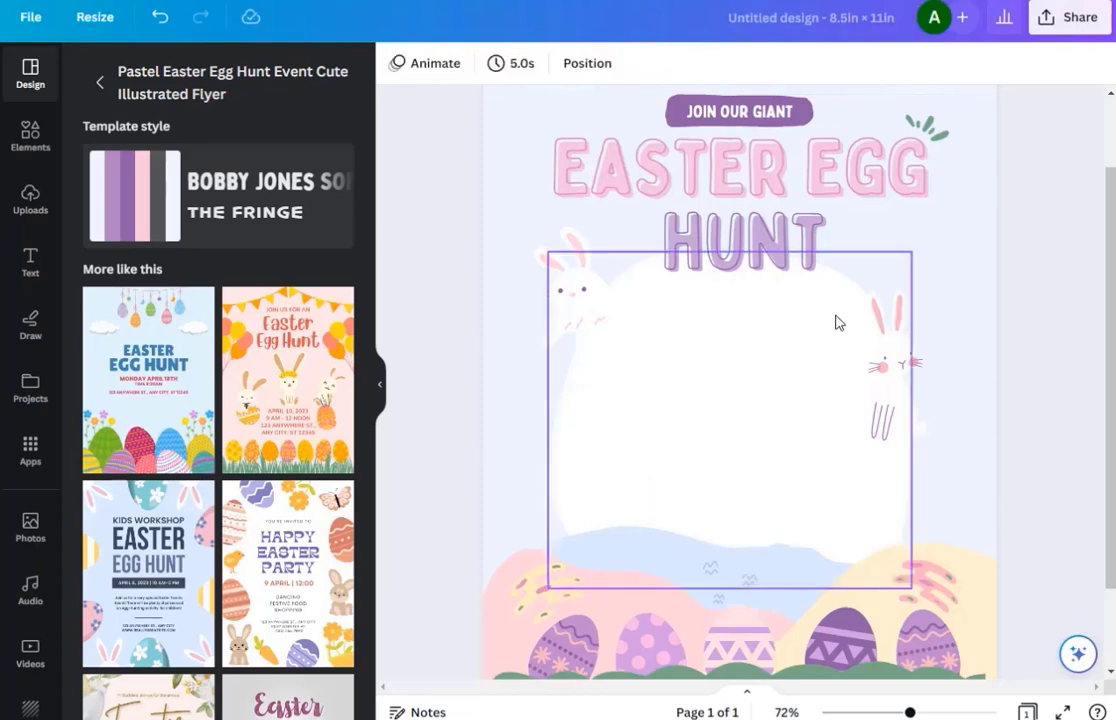
Step: Delete the leaf graphic and retitle the headline EASTER BUNNY MAD LIBS, with MAD LIBS on one line
click(949, 134)
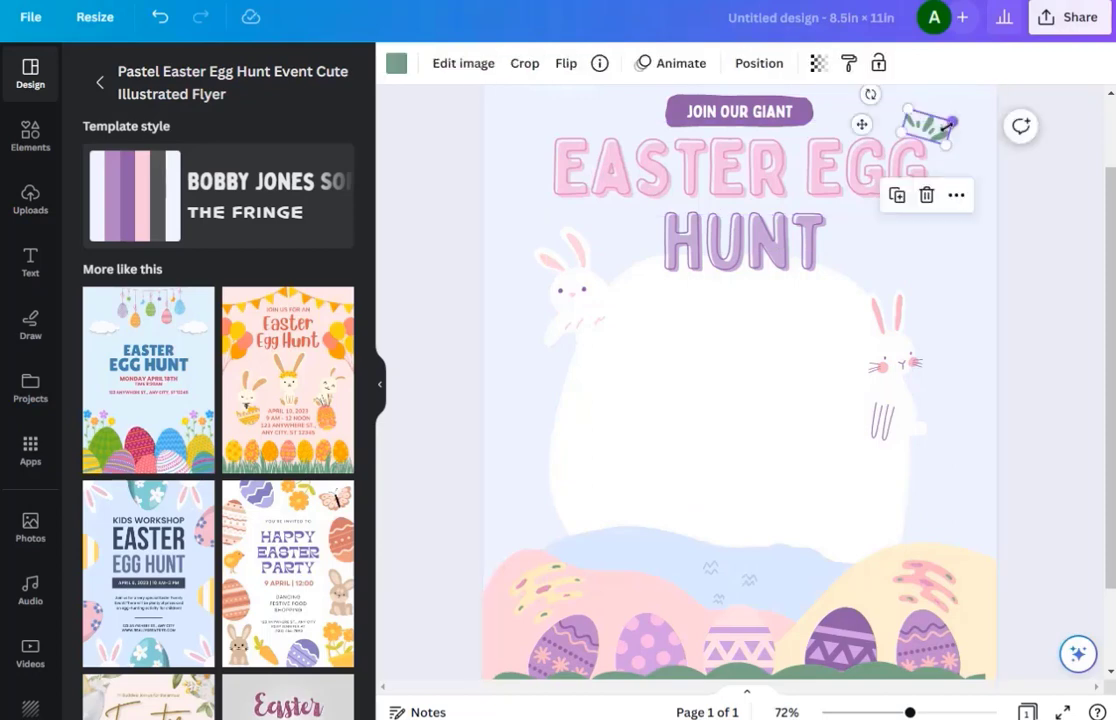
click(927, 198)
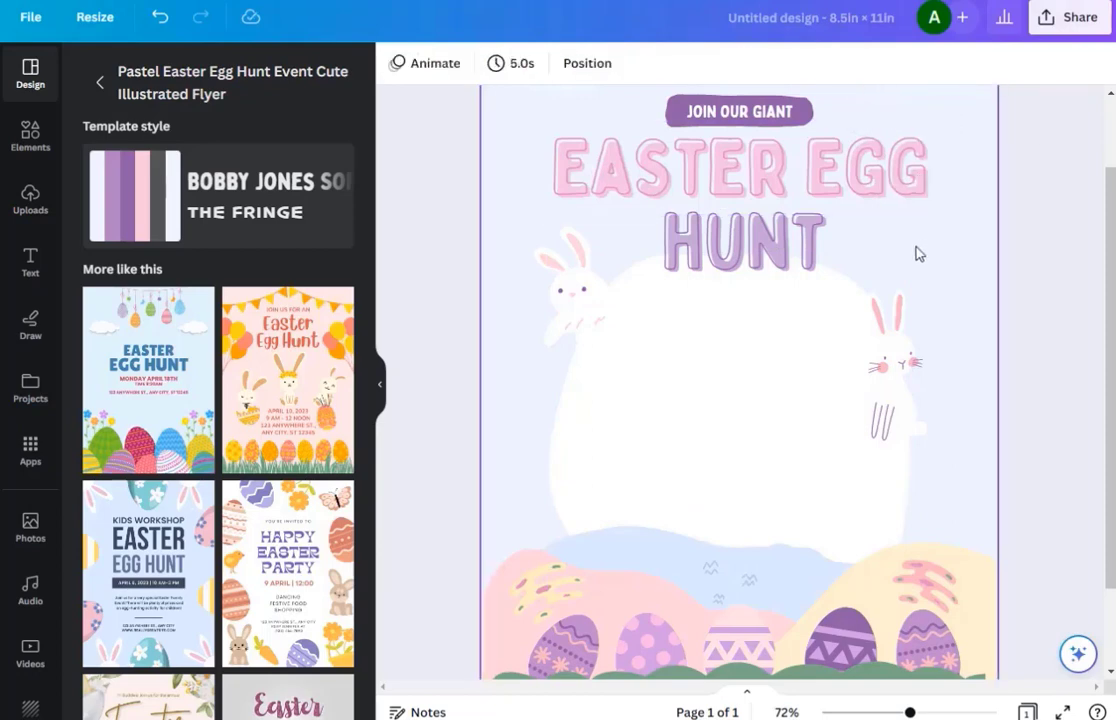
double_click(928, 190)
key(BackSpace)
text(BUNNY)
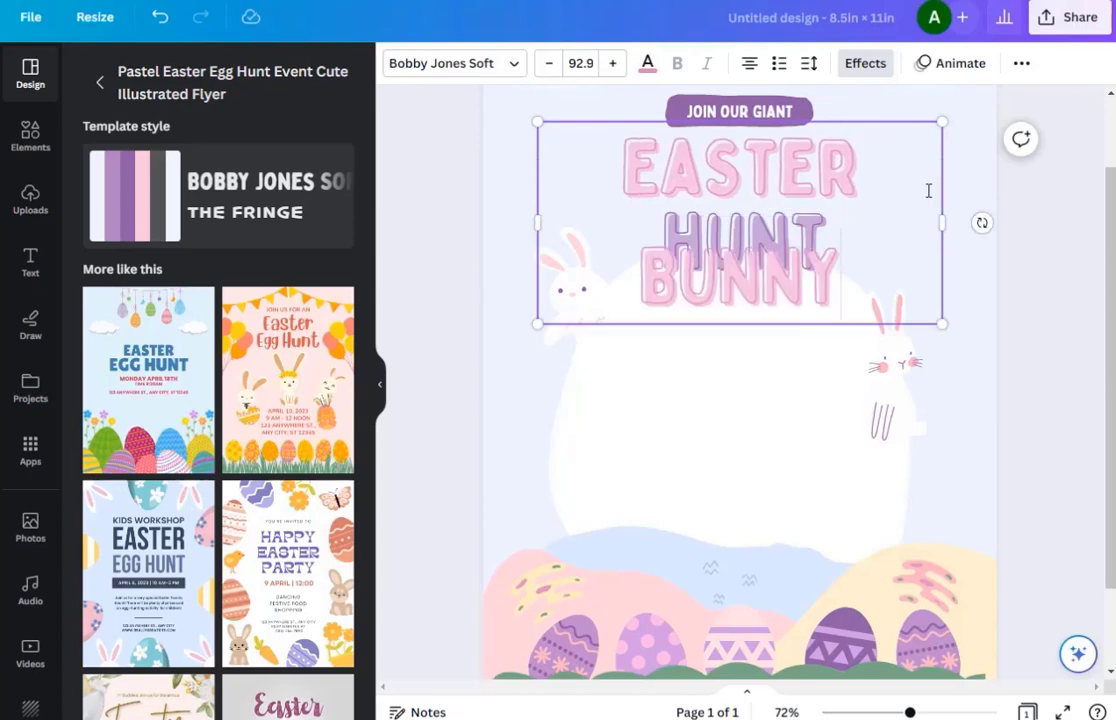
double_click(760, 393)
text(MAD LIBS)
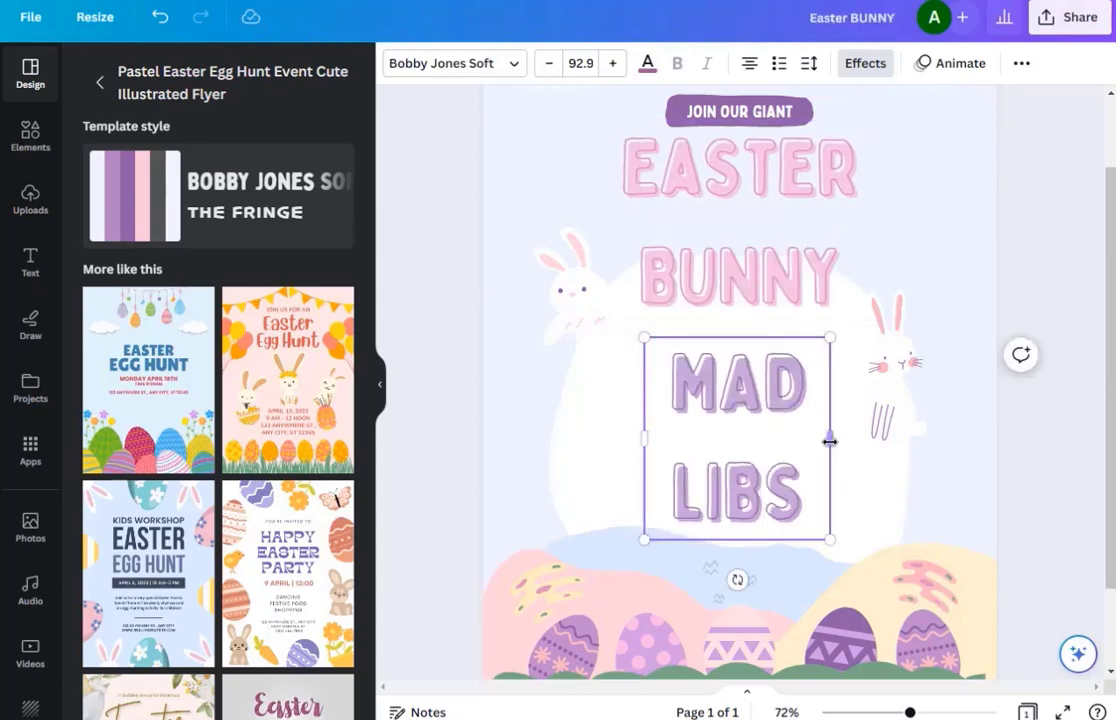
drag(830, 437, 945, 432)
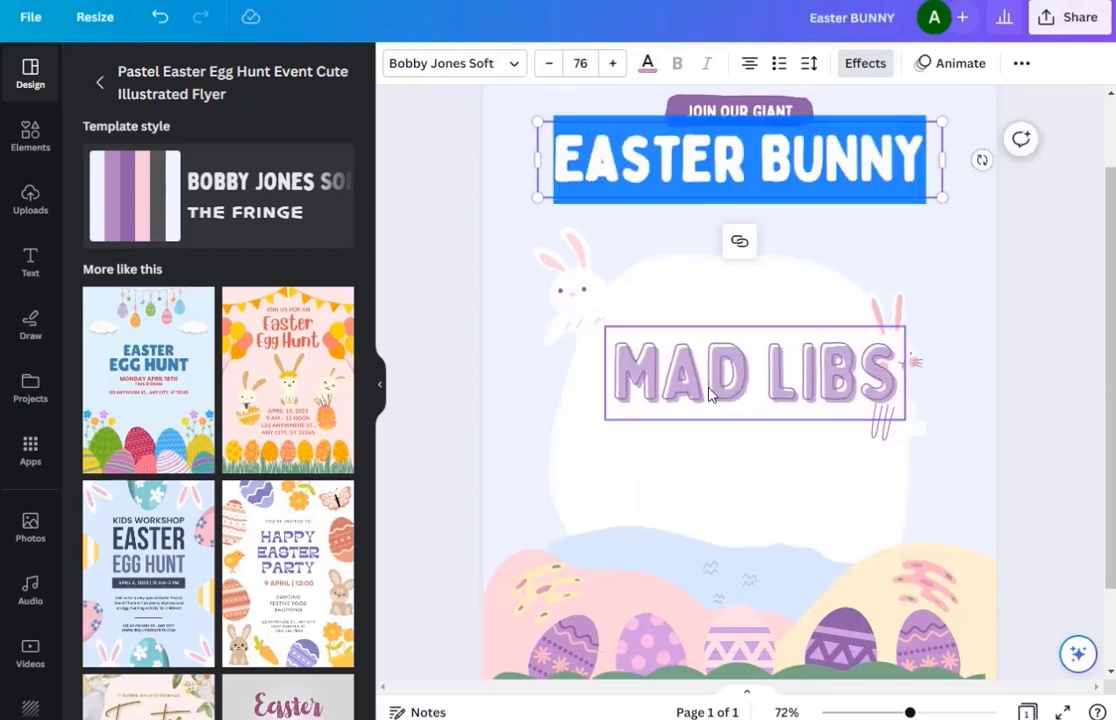
drag(711, 378, 700, 236)
click(421, 403)
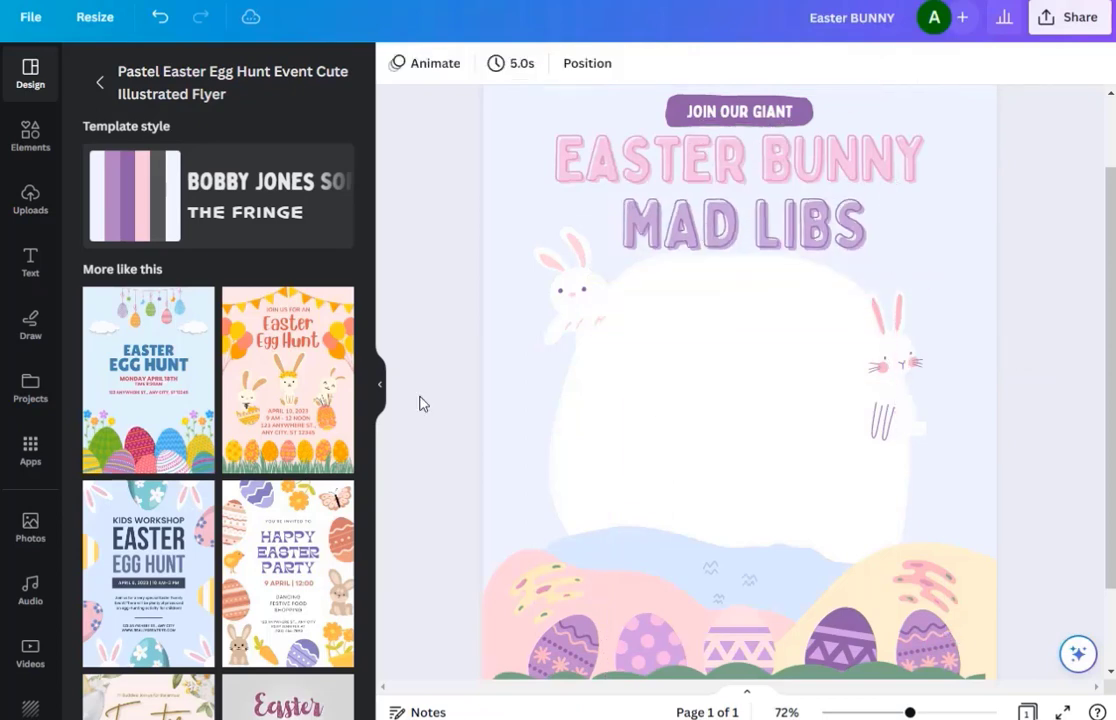
Step: Delete the JOIN OUR GIANT text and the purple banner shape behind it
scroll(866, 256, up, 2)
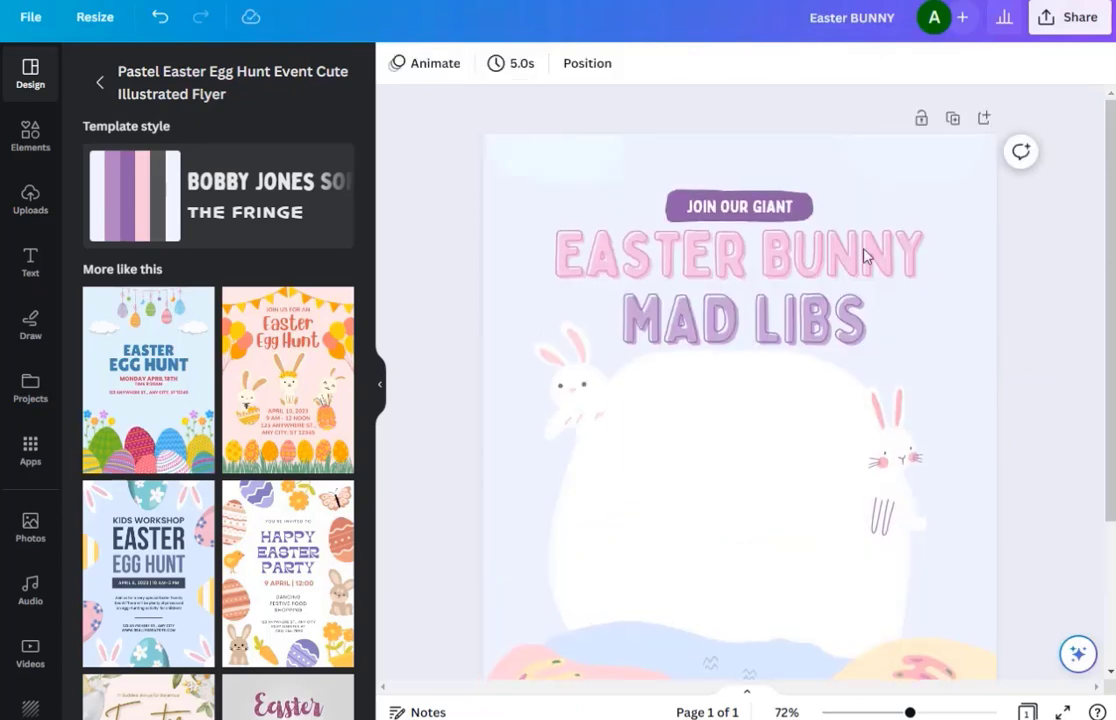
click(737, 207)
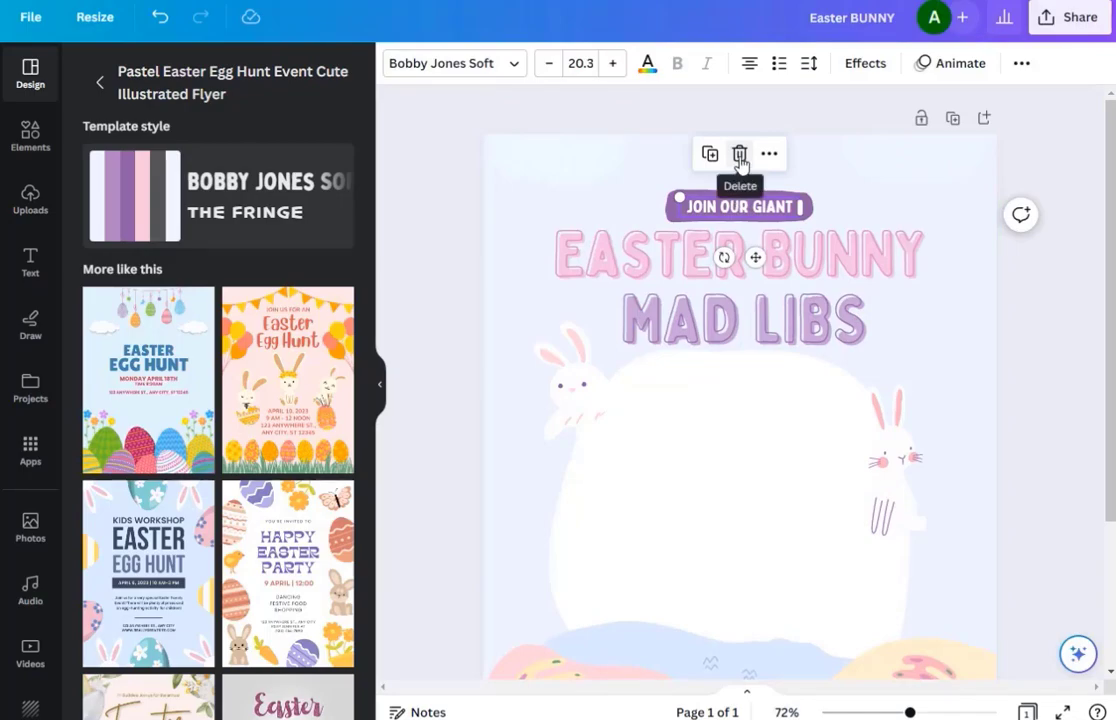
click(740, 157)
click(707, 207)
click(737, 142)
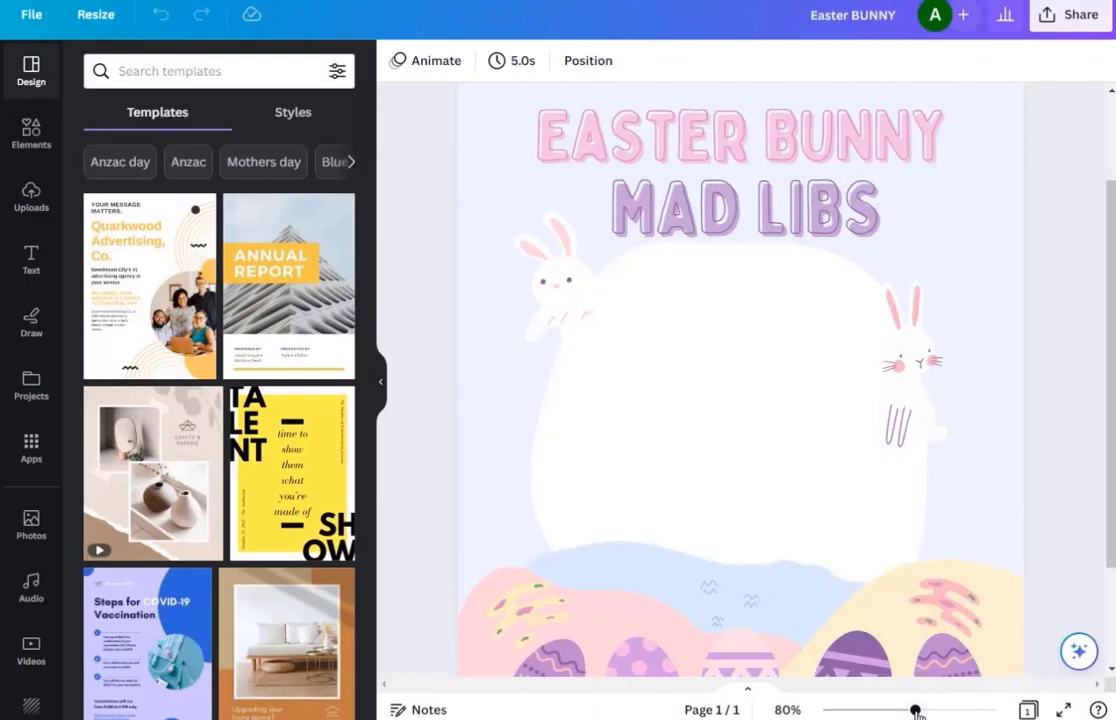
Step: Zoom out to see the whole flyer page
drag(914, 709, 884, 710)
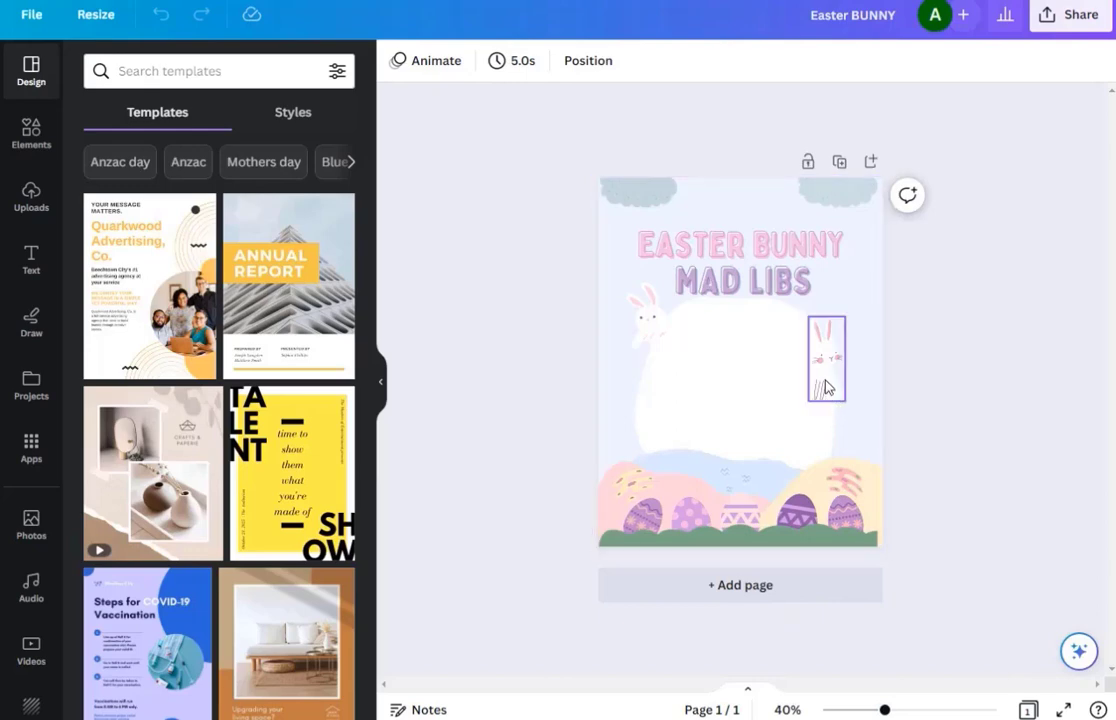
Step: Move the right and left bunny illustrations up beside the title, one on each side
drag(858, 392, 858, 305)
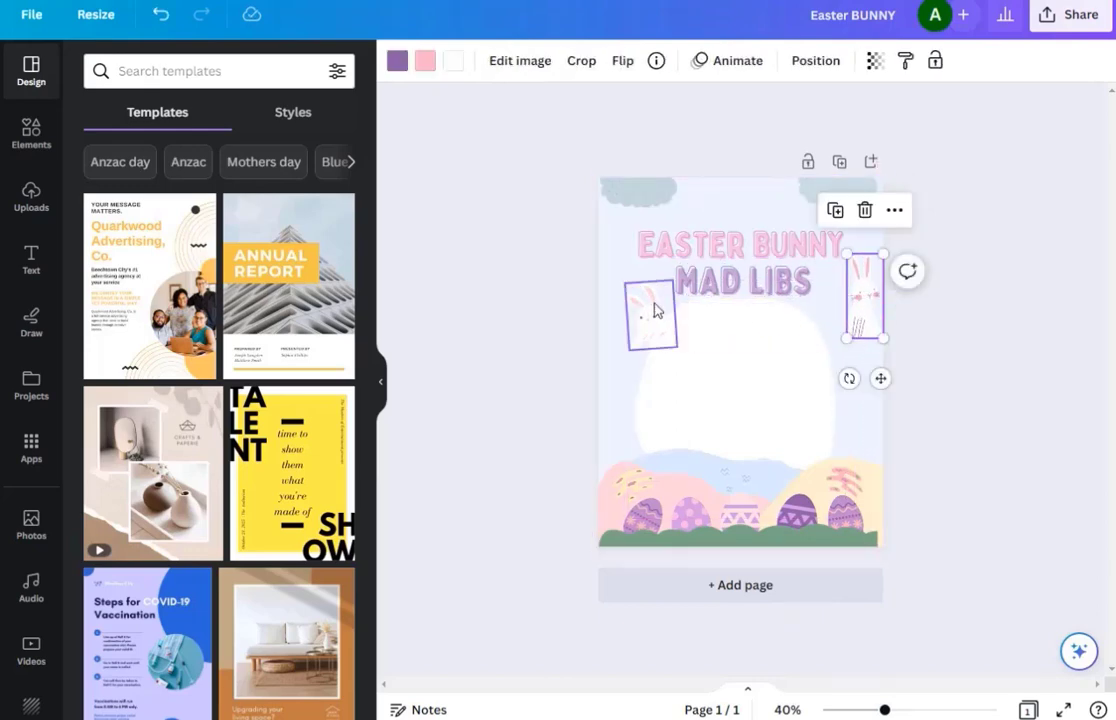
mouse_move(631, 305)
mouse_down()
mouse_move(613, 269)
mouse_move(624, 289)
mouse_up()
drag(884, 710, 895, 710)
click(650, 520)
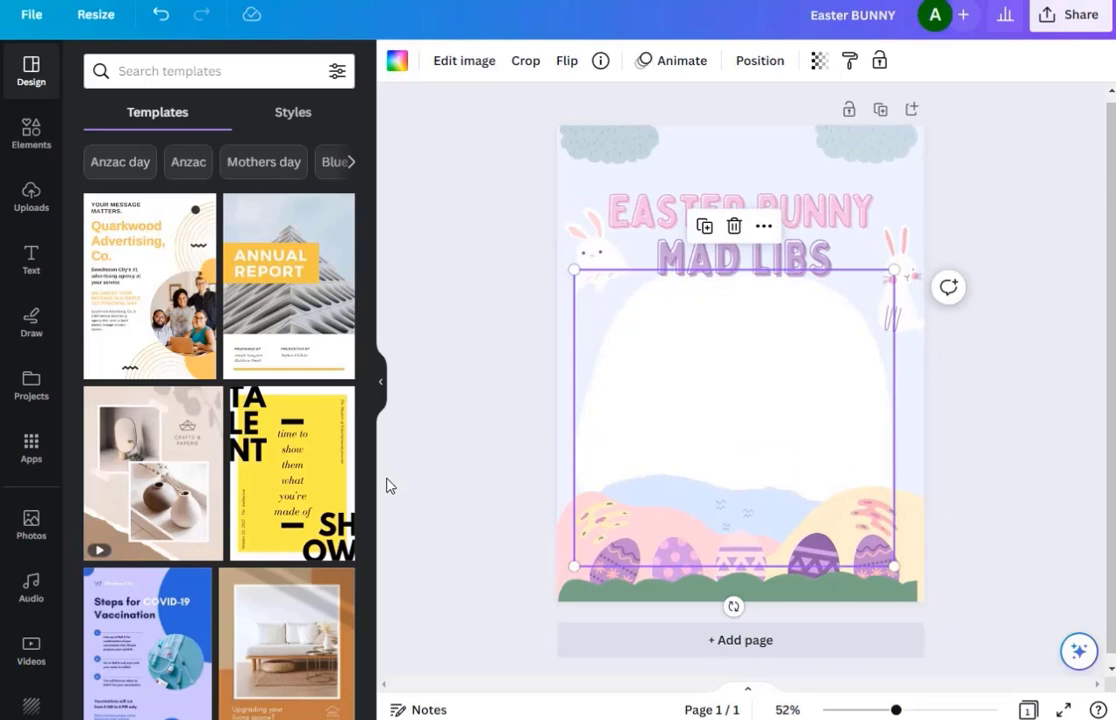
Step: Add a heading text box at size 14 and paste the bracketed Mad Libs story into it
click(31, 262)
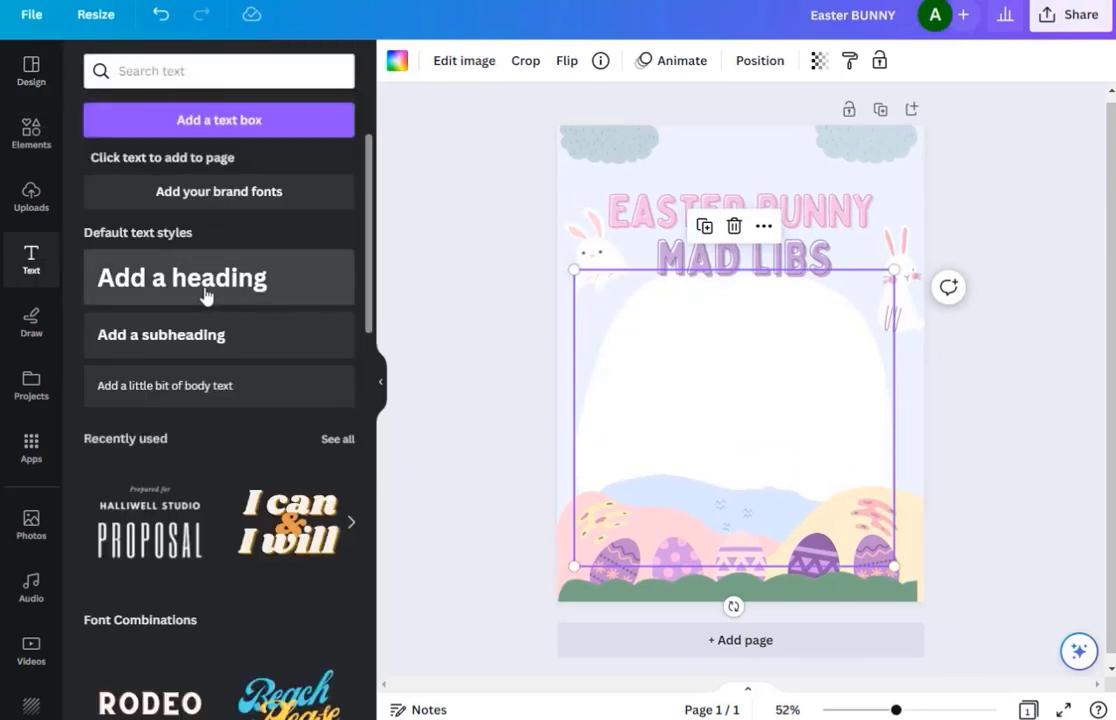
click(176, 297)
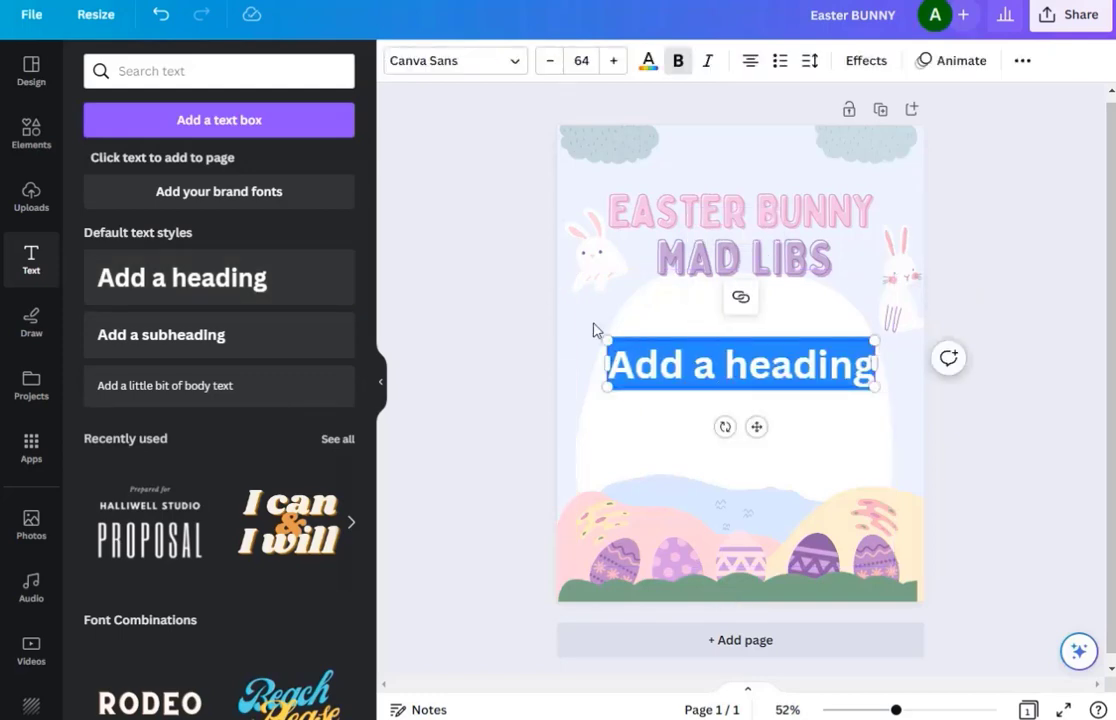
click(613, 64)
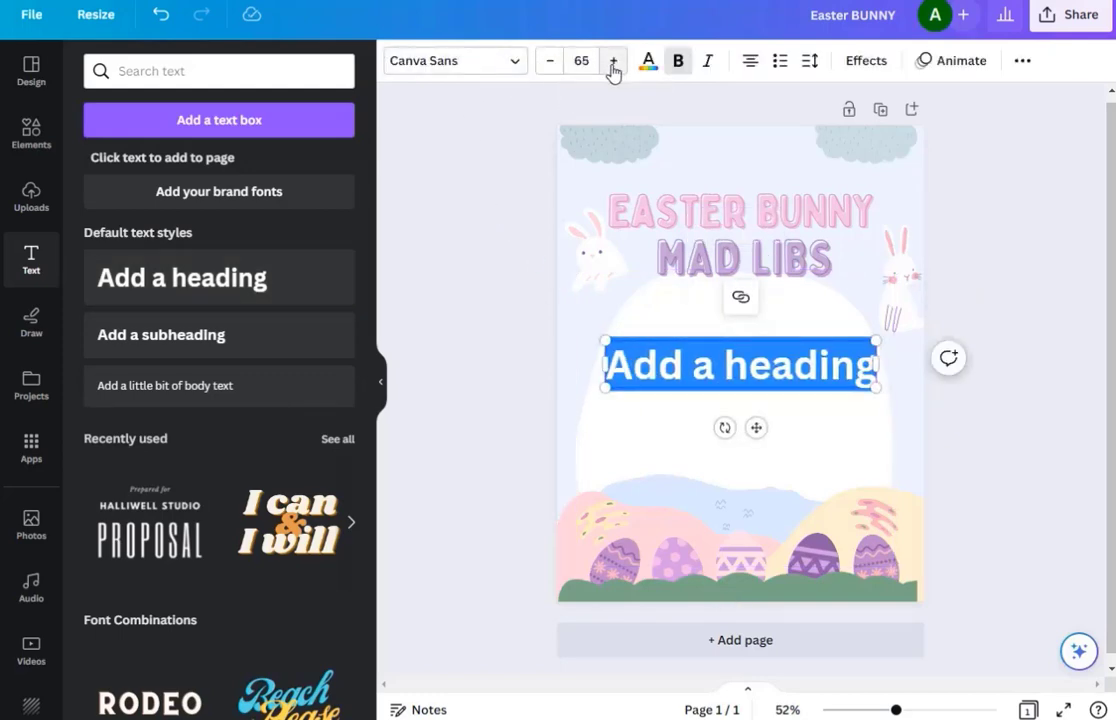
click(581, 61)
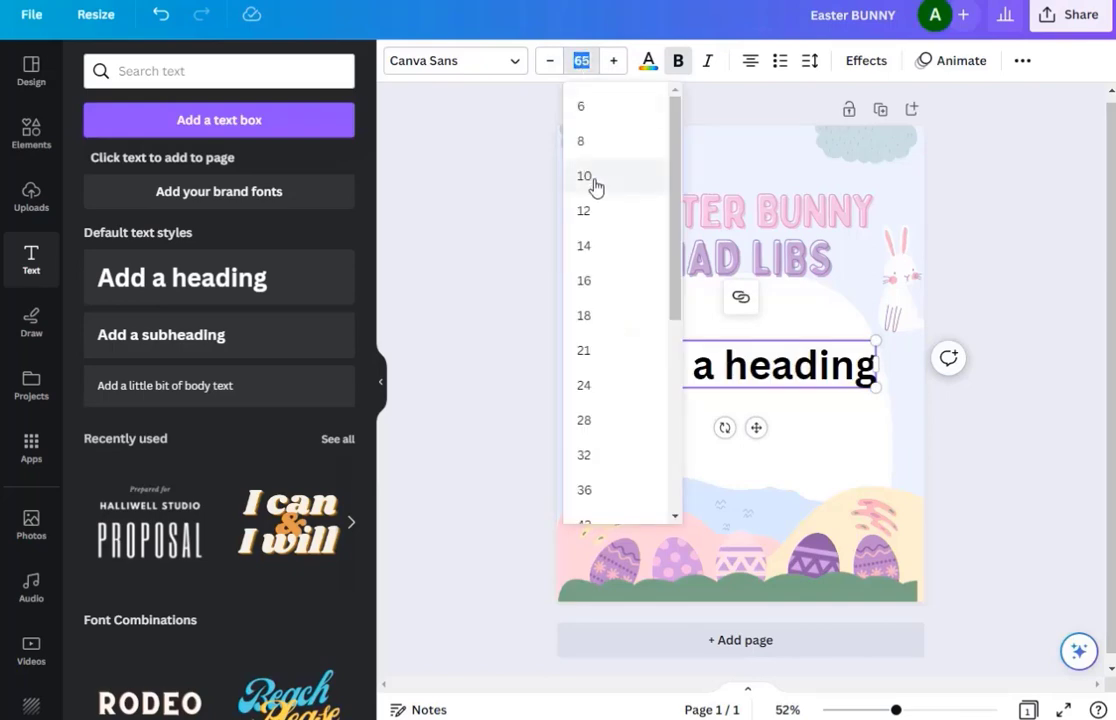
click(583, 247)
text(Once upon a time, on a [adjective] Easter morning, [Name 1] and [Name 2] woke up to find that their pet [noun] was missing from its [noun]. They found strange [noun] in the backyard that looked like the Easter Bunny's. So, they grabbed their [noun] and went on a mission to find the Easter Bunny and get their [noun] back. As they were hunting, they stumbled upon a [adjective] field of [adjective] [noun] and collected them. They followed a trail of [noun] [noun] and found themselves at the edge of a [noun]. They [verb] a [noun] deep into the [noun] and found a [adjective] land with giant [noun], [adjective] [noun], and the Easter Bunny himself. The Easter Bunny had accidentally taken their [noun], mistaking it for a giant [noun]. He returned the [noun] to [Name 1] and [Name 2] and gave them an extra [noun] of [noun] as an apology. As they left the [adjective] land, [Name 1] and [Name 2] couldn't help but [verb] at the absurdity of it all - after all, who would have thought that the Easter Bunny would mistake their pet [noun] for a [noun]!)
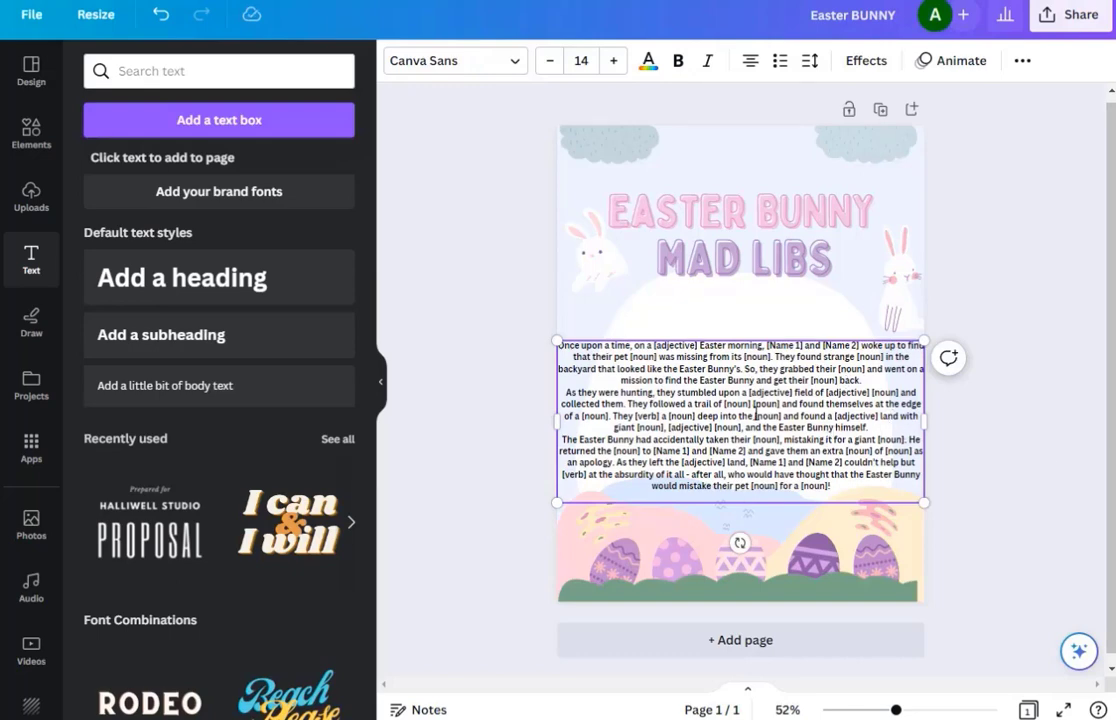
click(1038, 467)
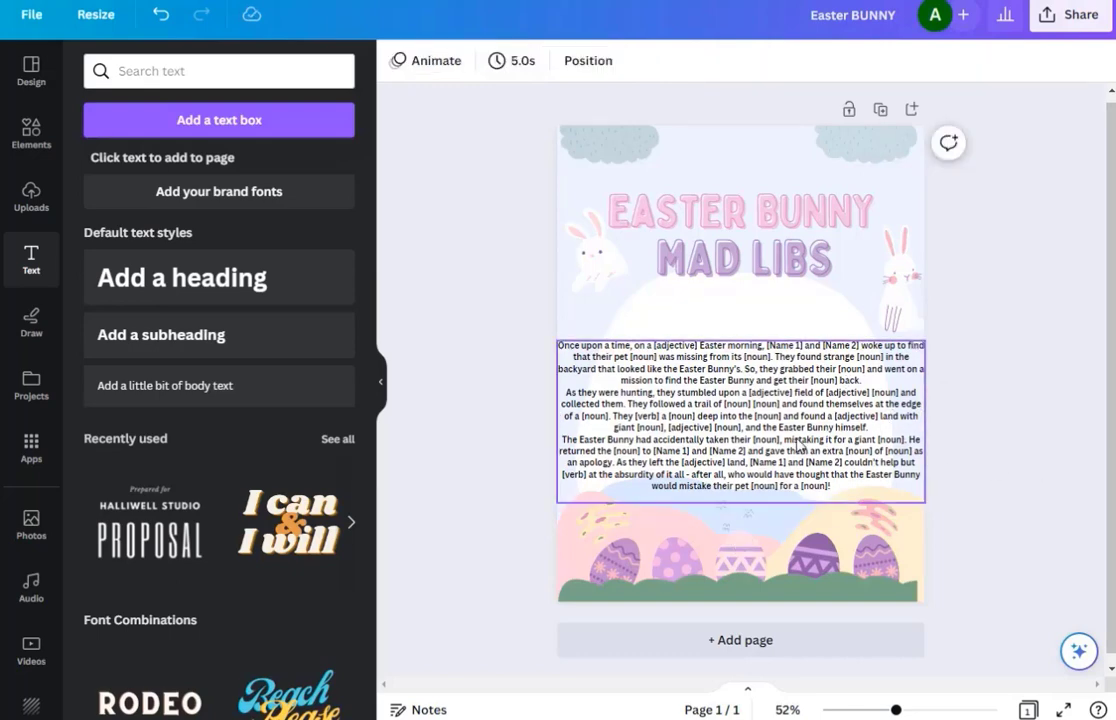
Step: Delete the pink backdrop behind the eggs and scale up the story text box
click(695, 316)
click(745, 360)
scroll(745, 349, up, 3)
click(714, 558)
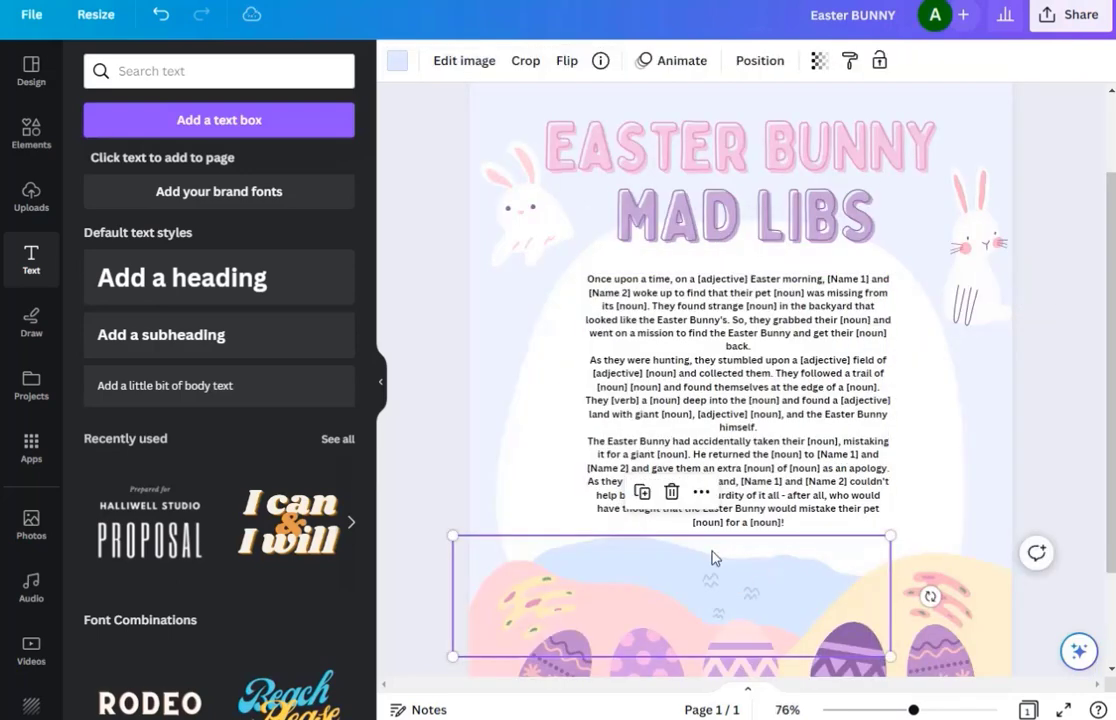
key(Escape)
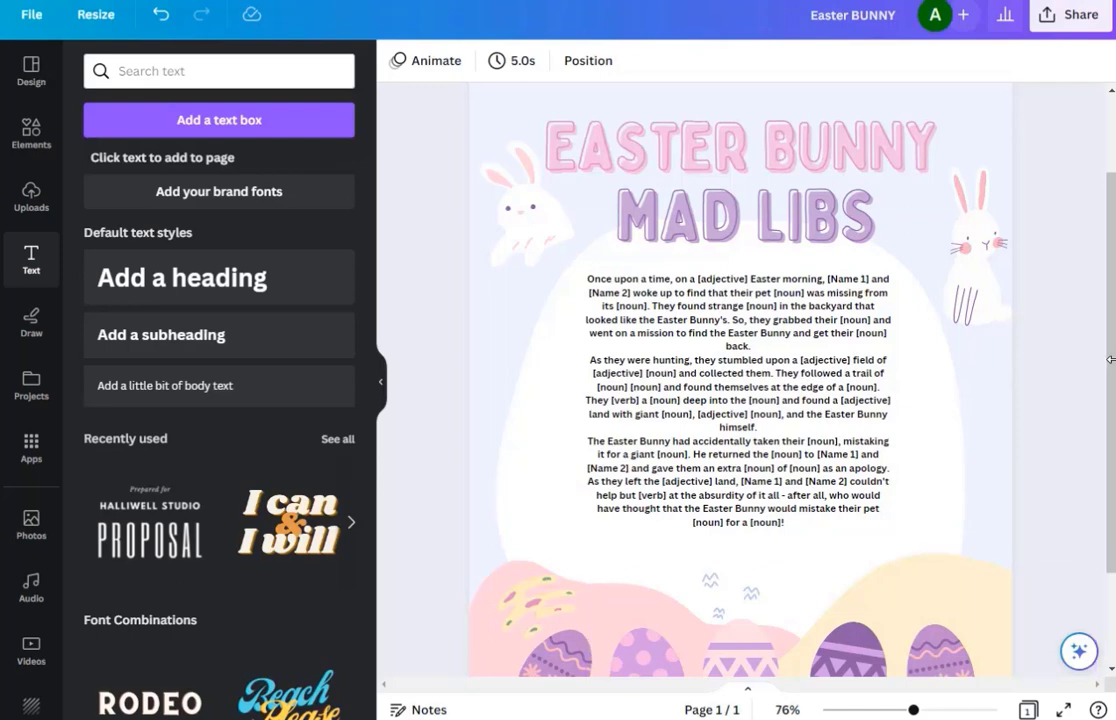
click(954, 583)
scroll(900, 620, down, 1)
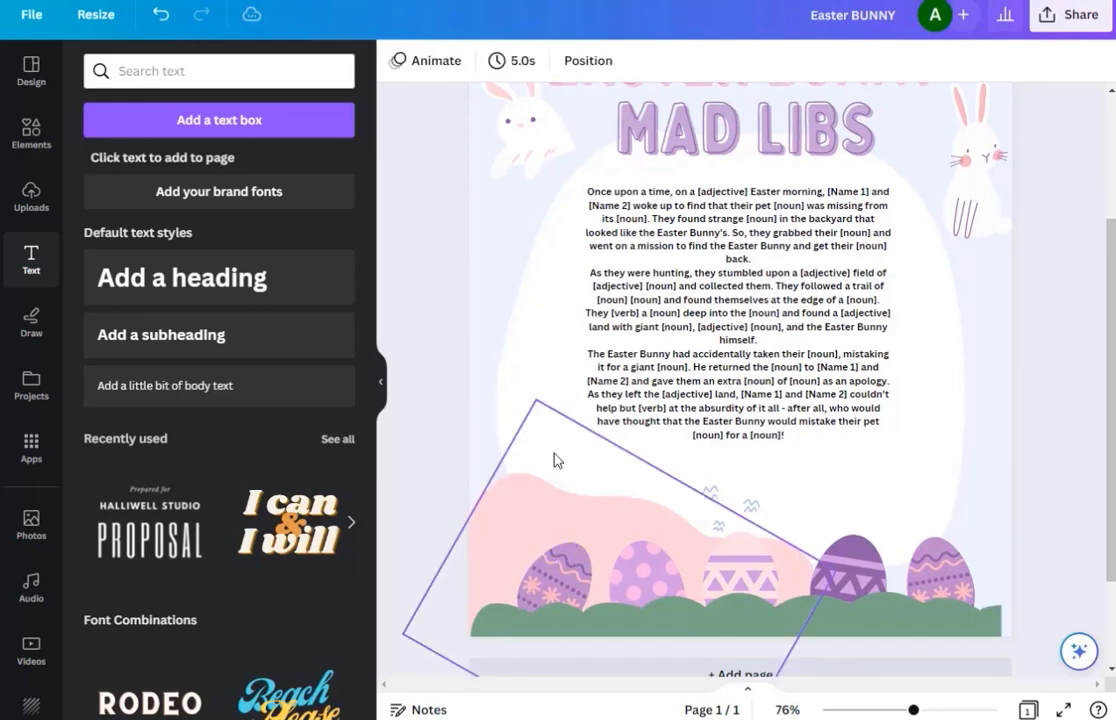
click(553, 461)
key(Delete)
drag(893, 450, 914, 507)
Step: Increase the story's line spacing to 1.72 and move the text box up slightly
click(810, 62)
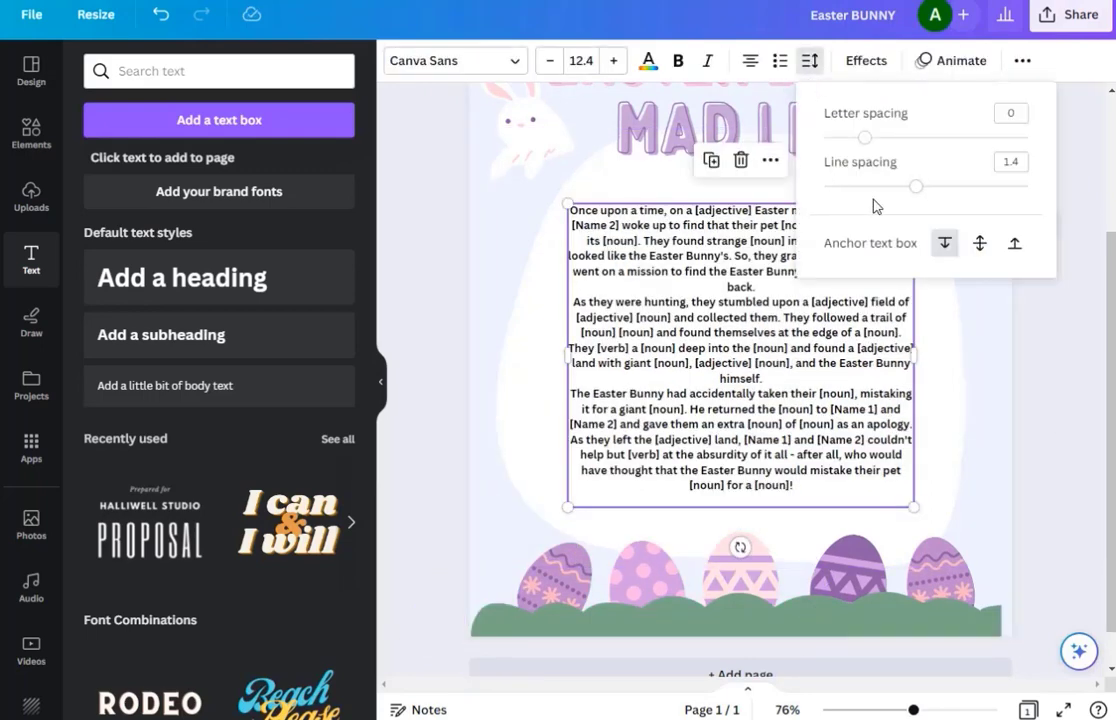
drag(920, 193, 948, 188)
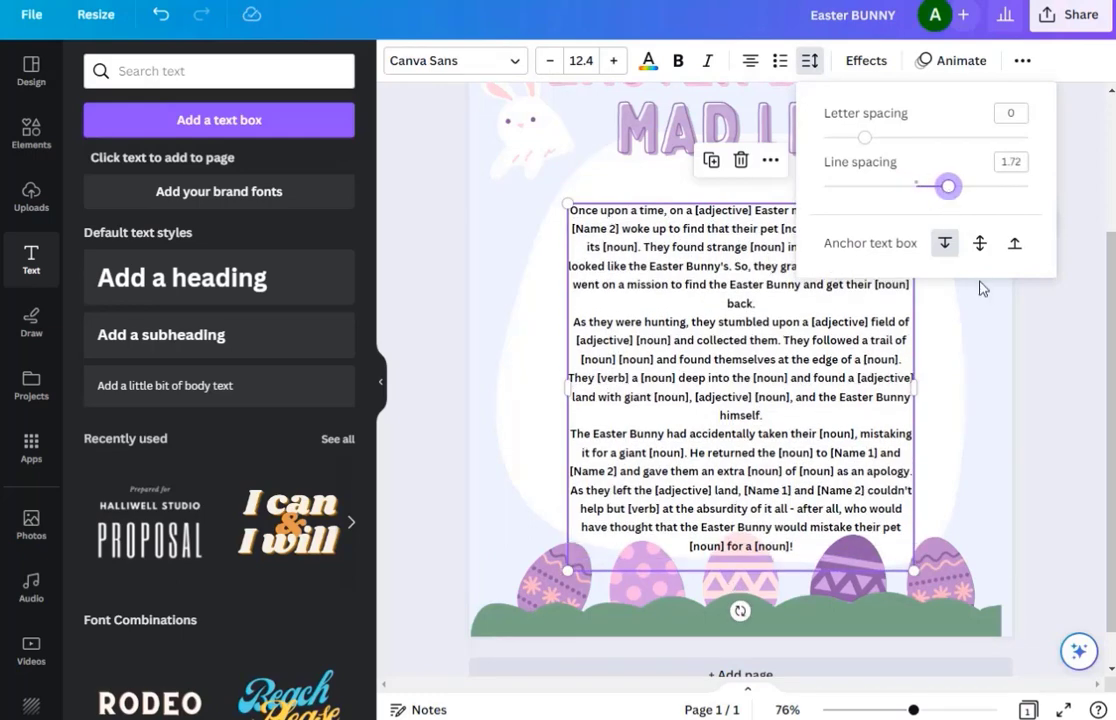
click(989, 356)
drag(783, 407, 779, 380)
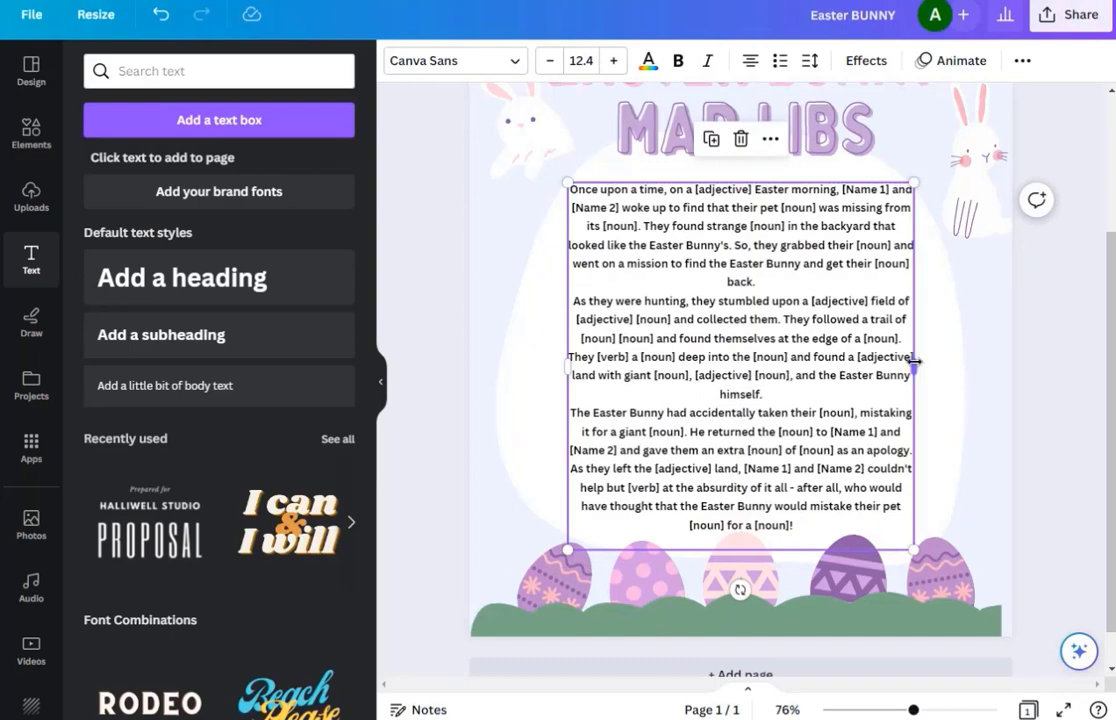
Step: Narrow the story text box, keeping the font size at 12.4
click(550, 62)
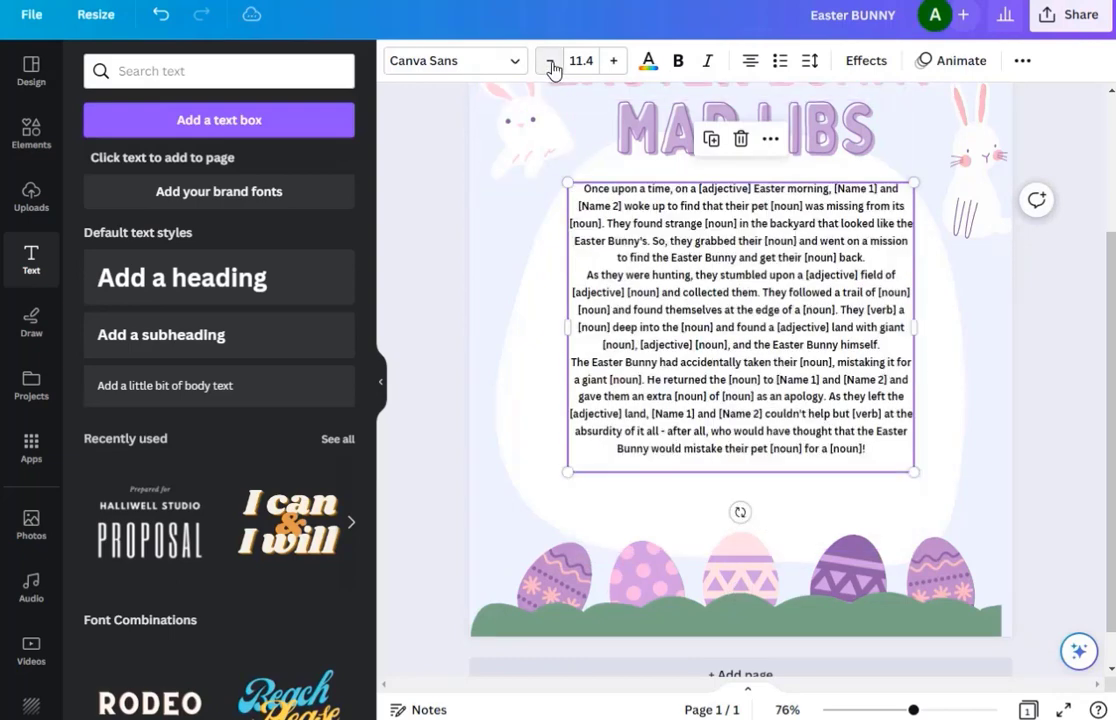
click(614, 61)
drag(912, 366, 905, 366)
click(1045, 427)
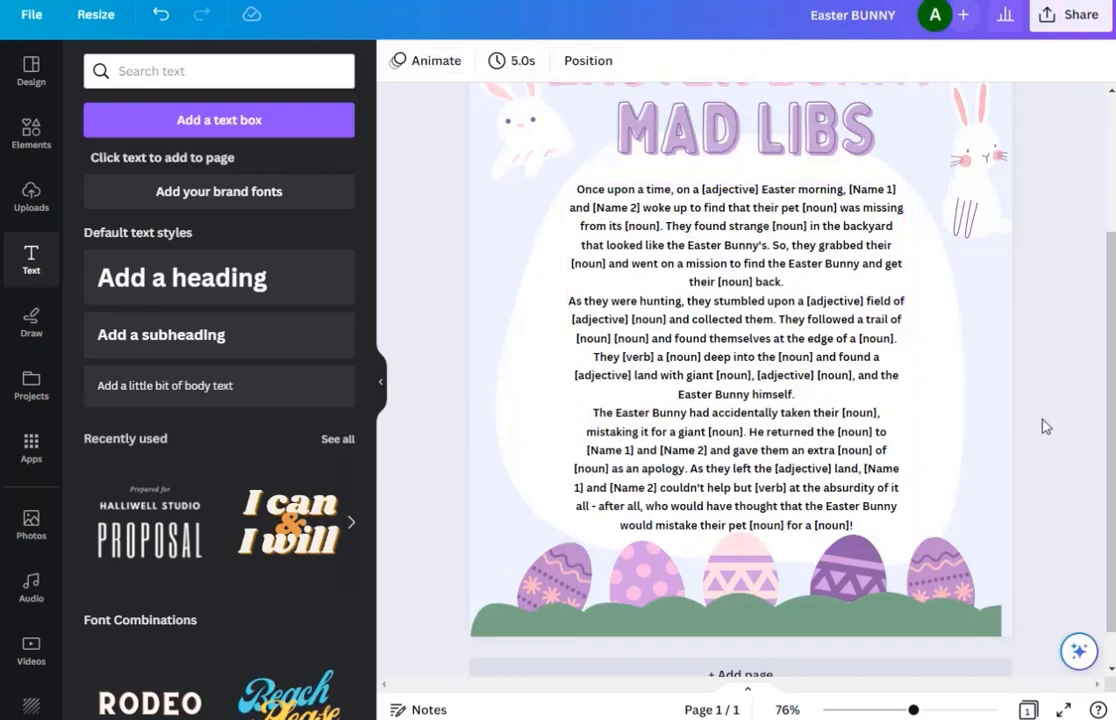
click(575, 300)
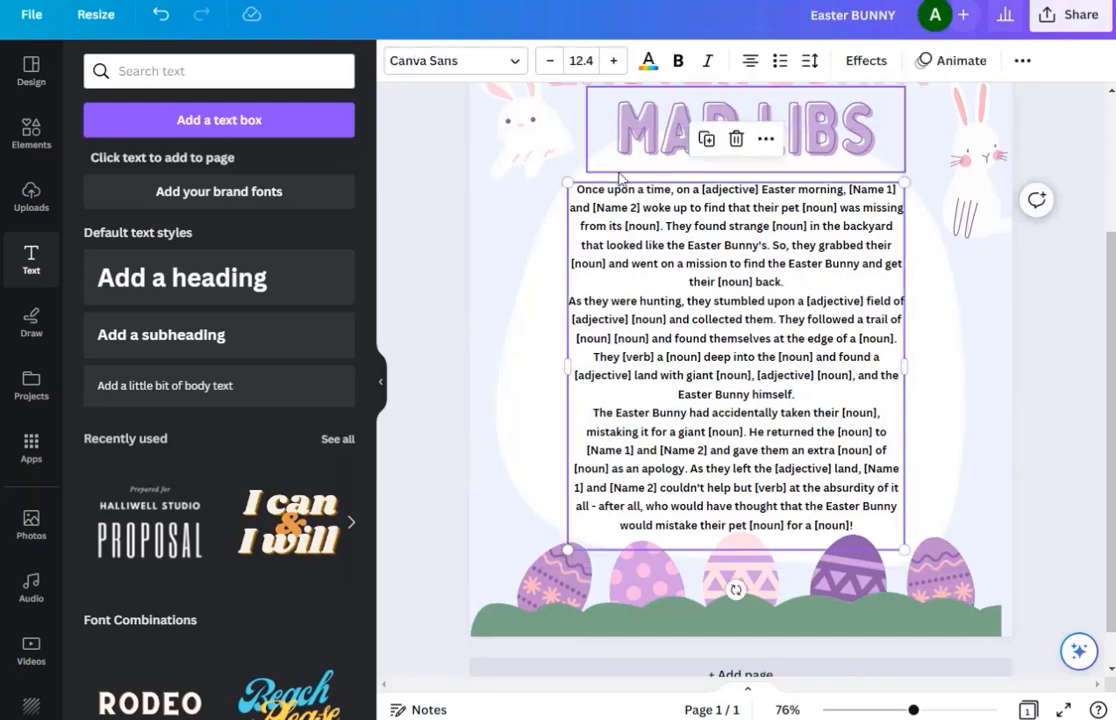
Step: Replace the [adjective] placeholder after 'on a' with an underscore blank
click(703, 195)
drag(703, 190, 750, 191)
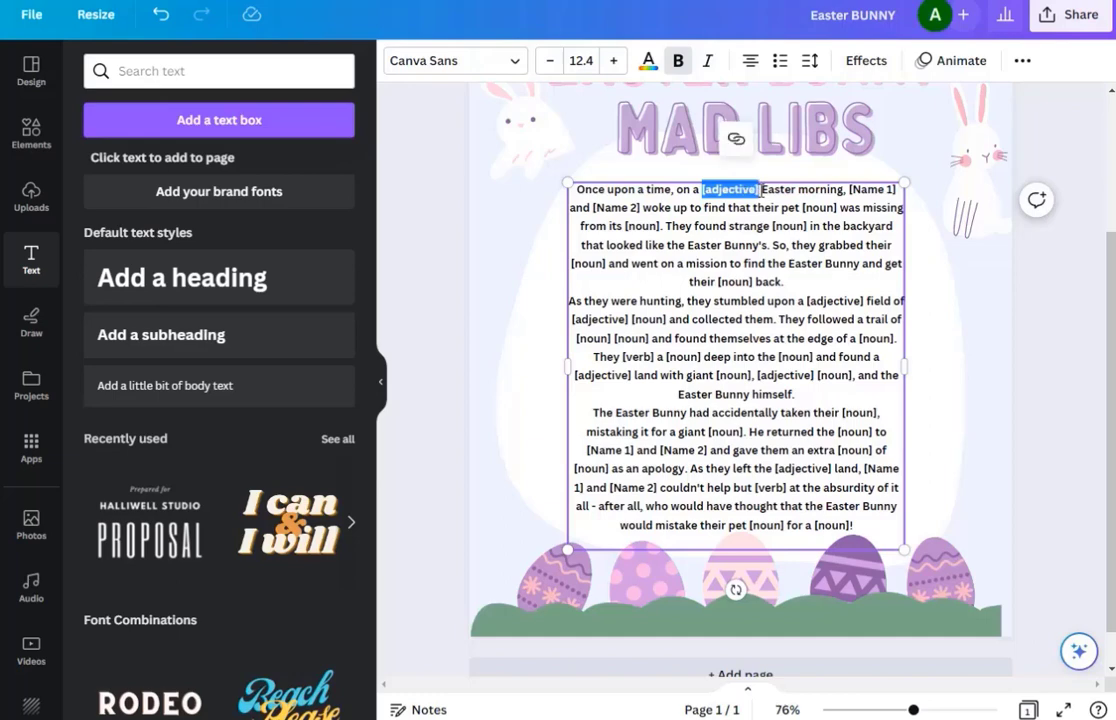
key(BackSpace)
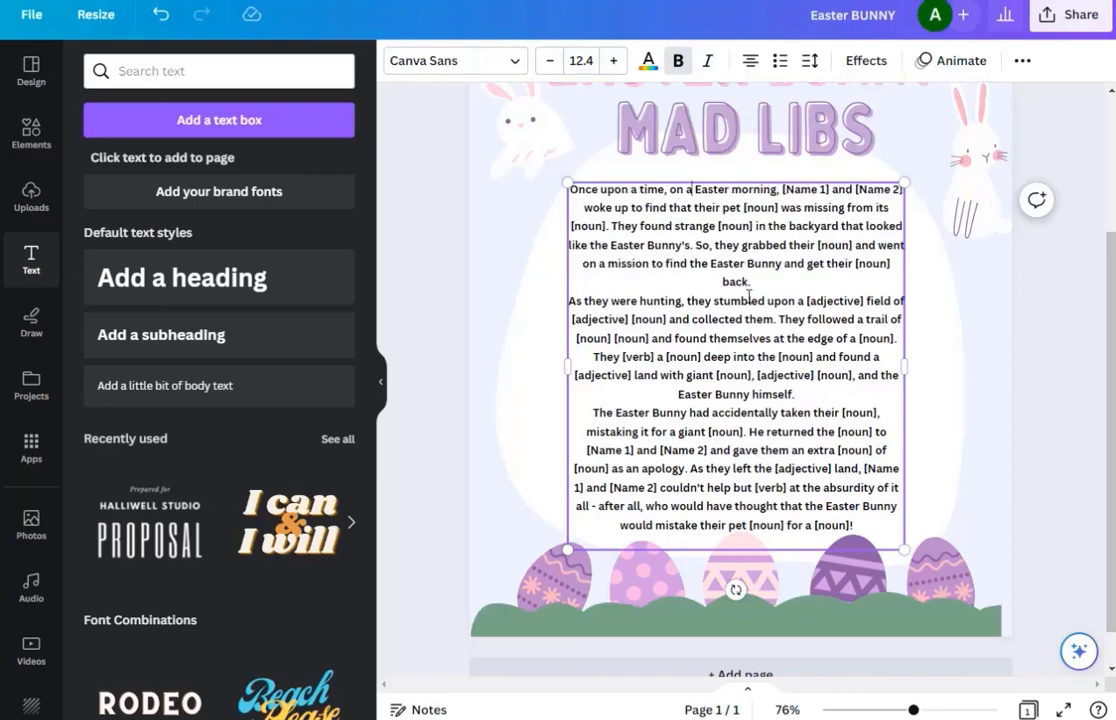
text(_______)
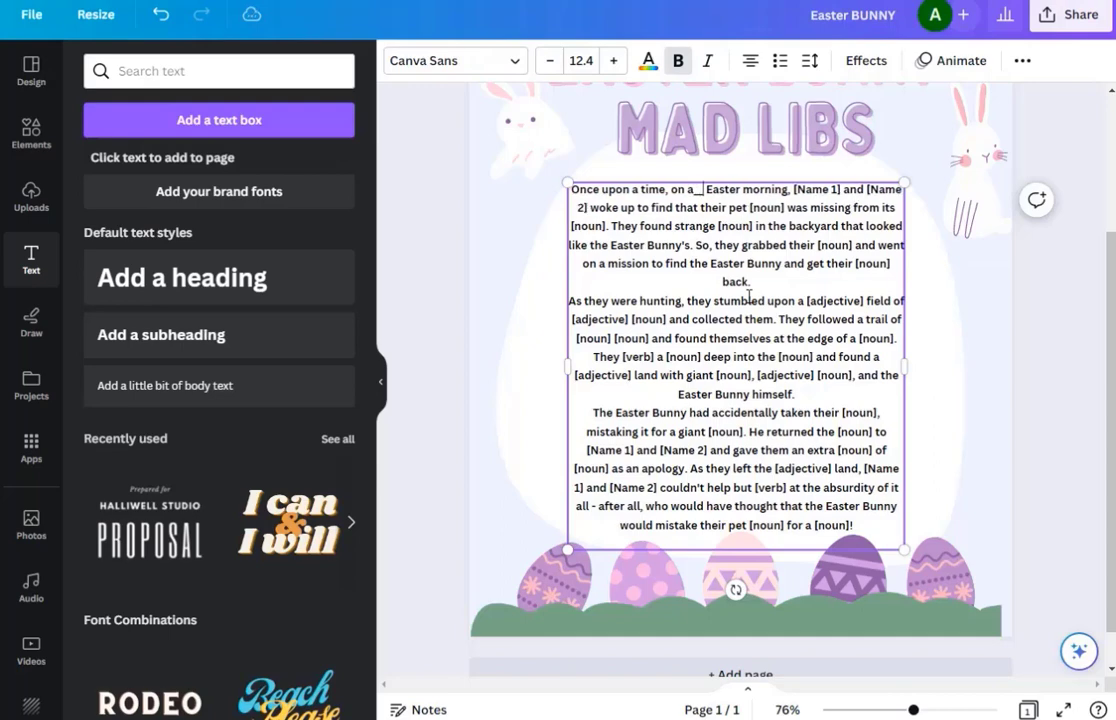
text(_____)
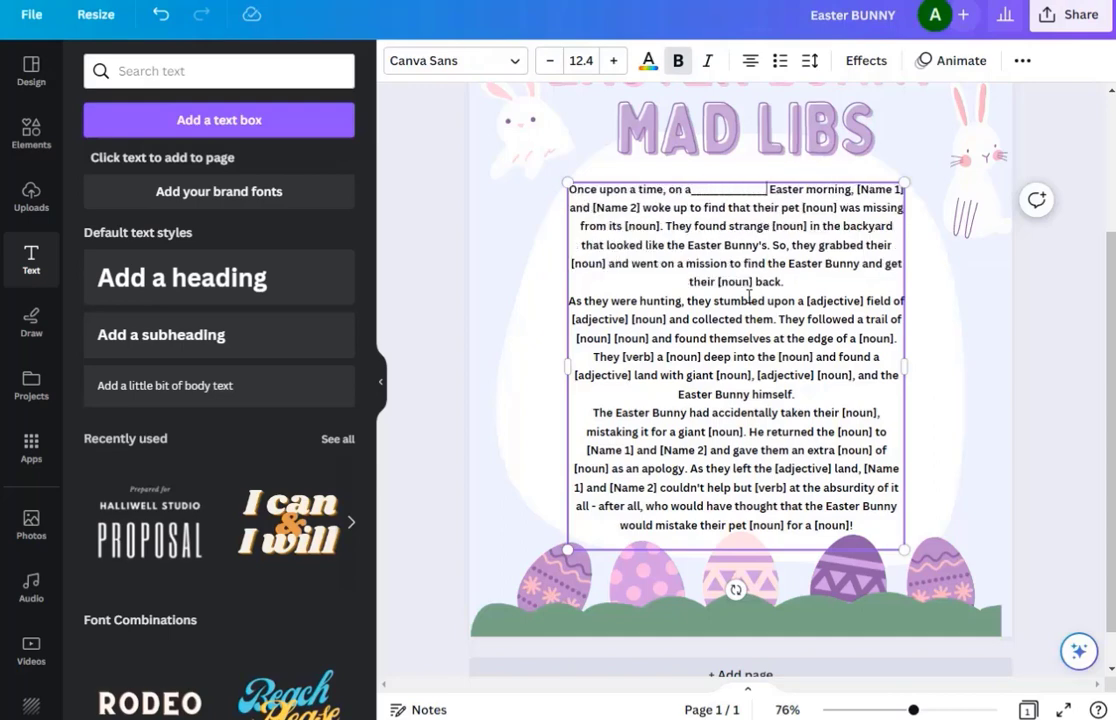
click(1095, 350)
scroll(1095, 350, up, 3)
scroll(1027, 388, up, 2)
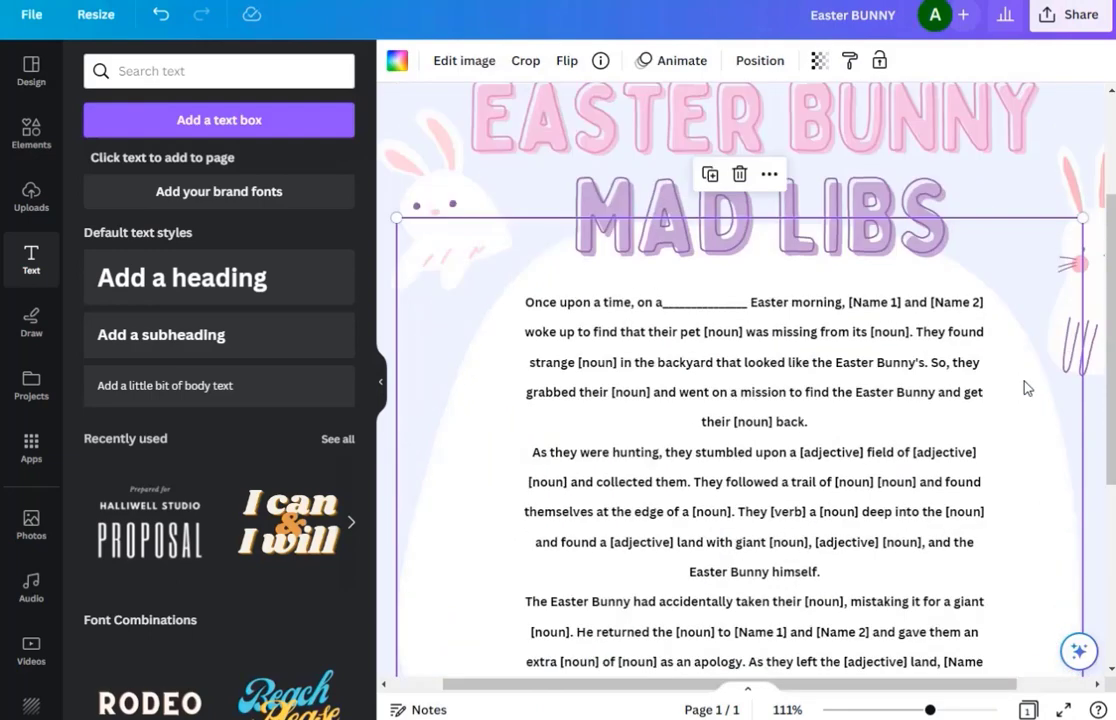
scroll(1027, 388, down, 2)
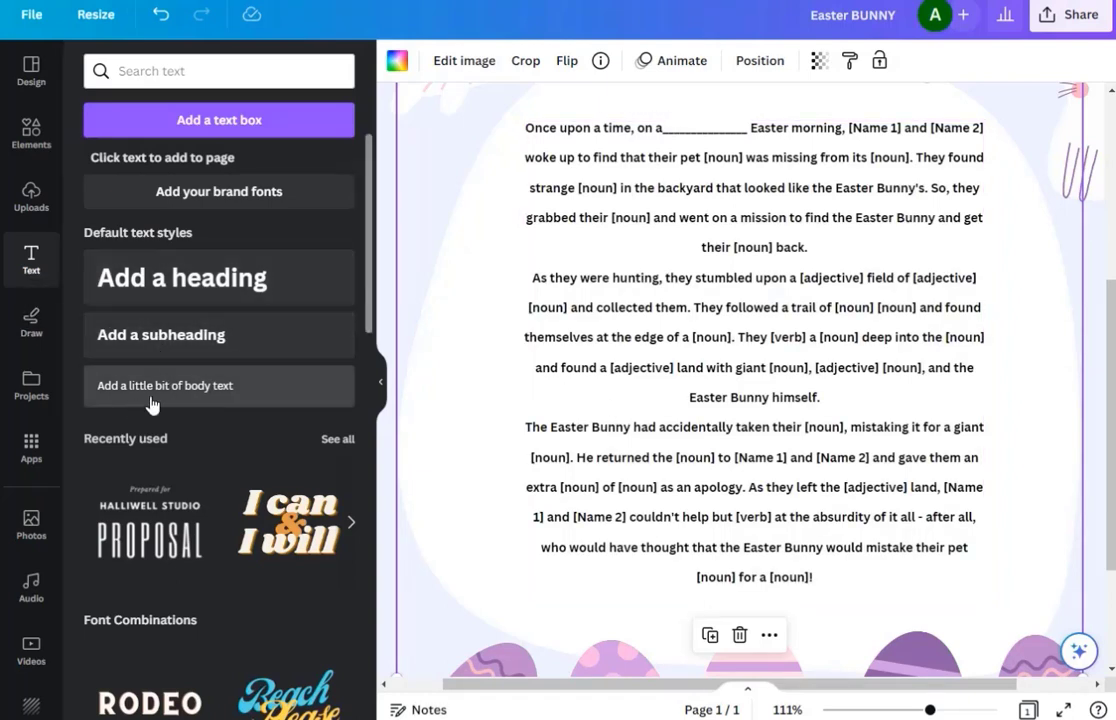
Step: Add a body text label 'adjective' at size 8 in light purple
click(228, 389)
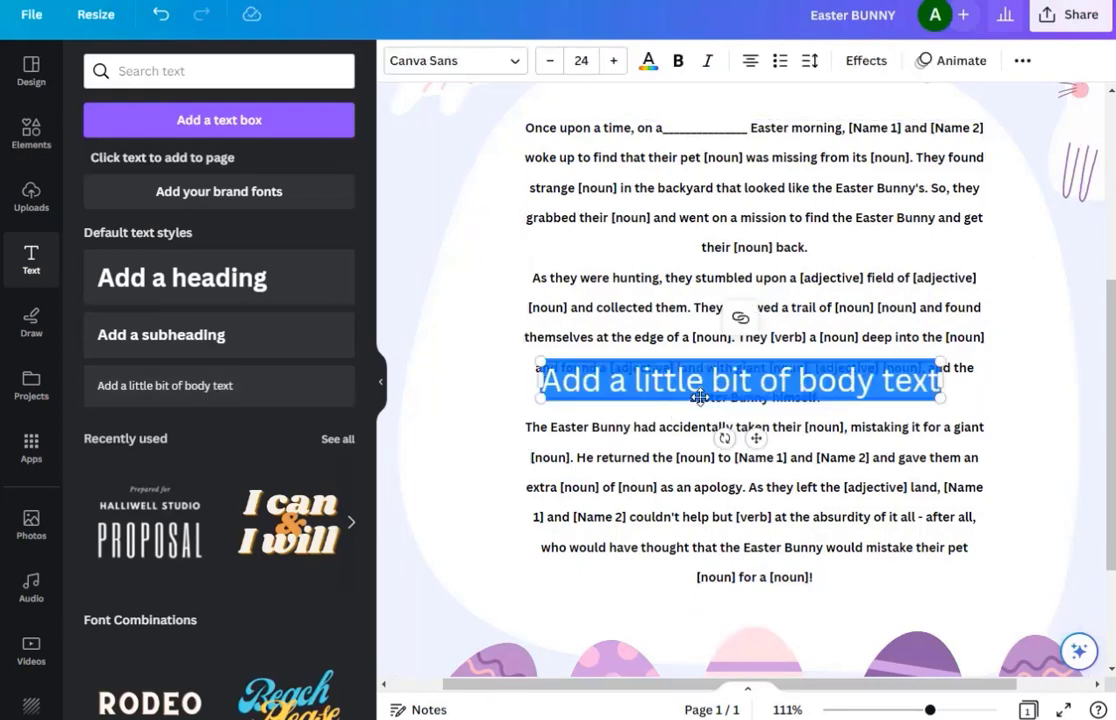
text(ad)
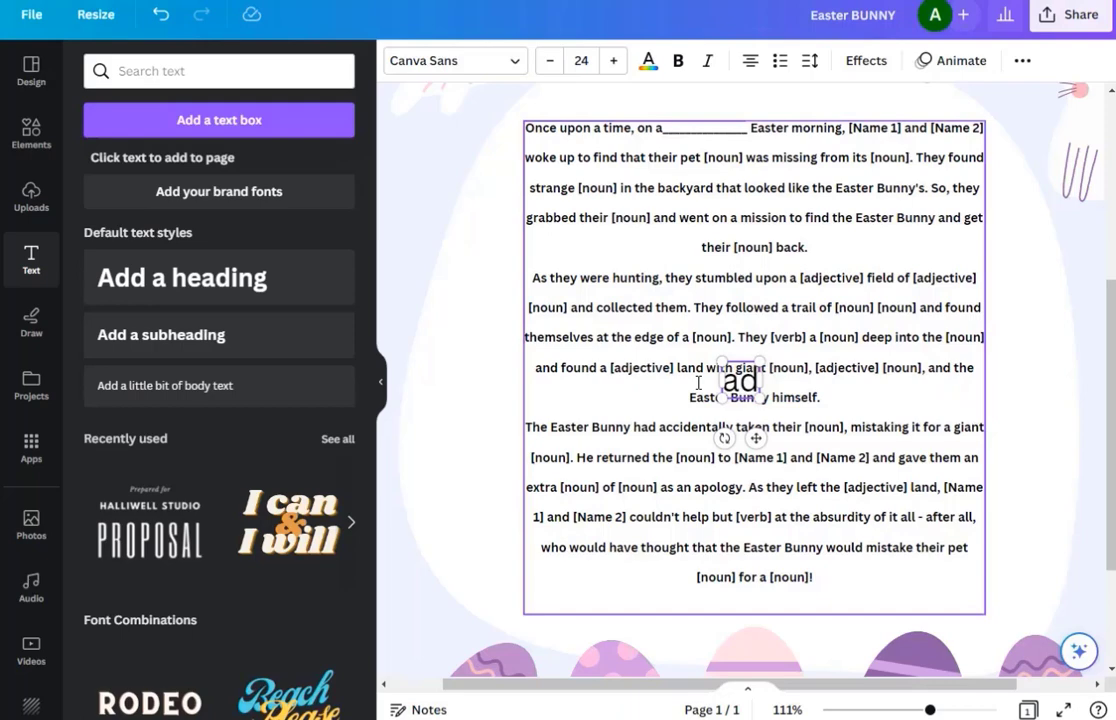
text(jective)
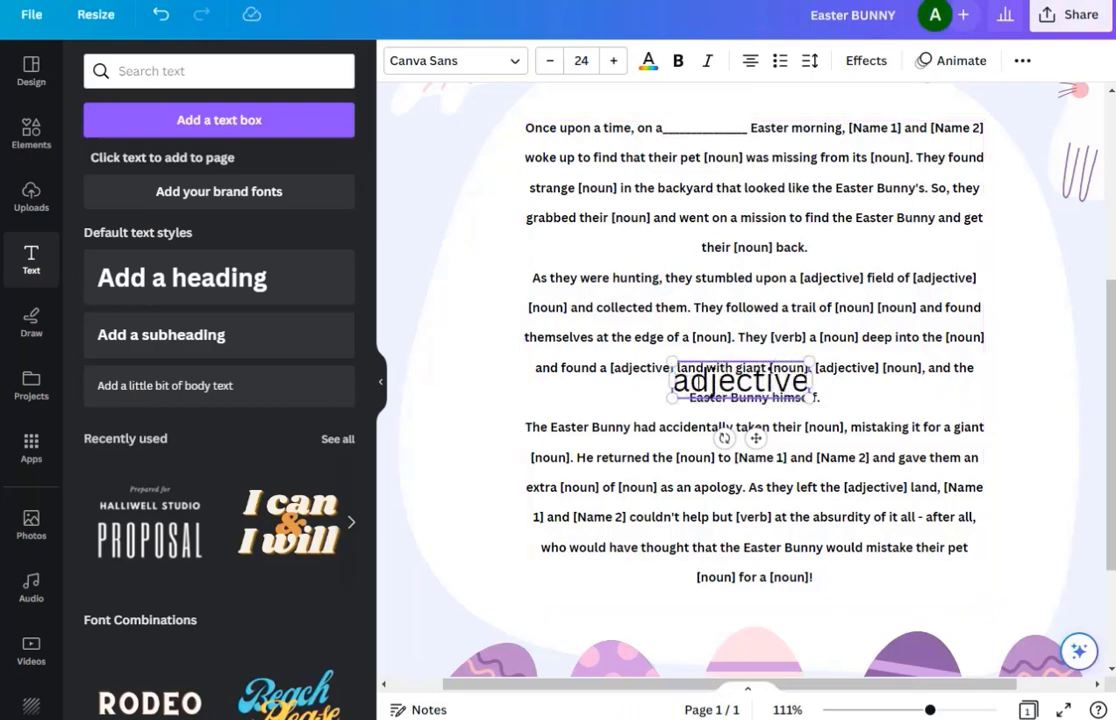
click(583, 62)
scroll(613, 150, up, 3)
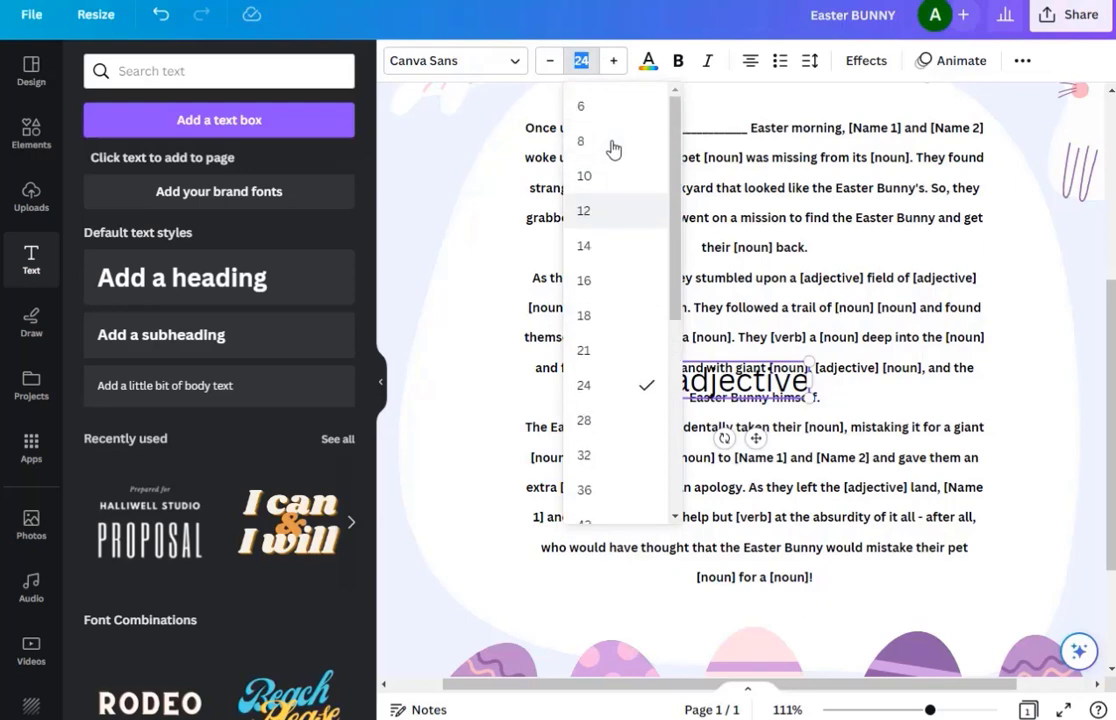
click(611, 148)
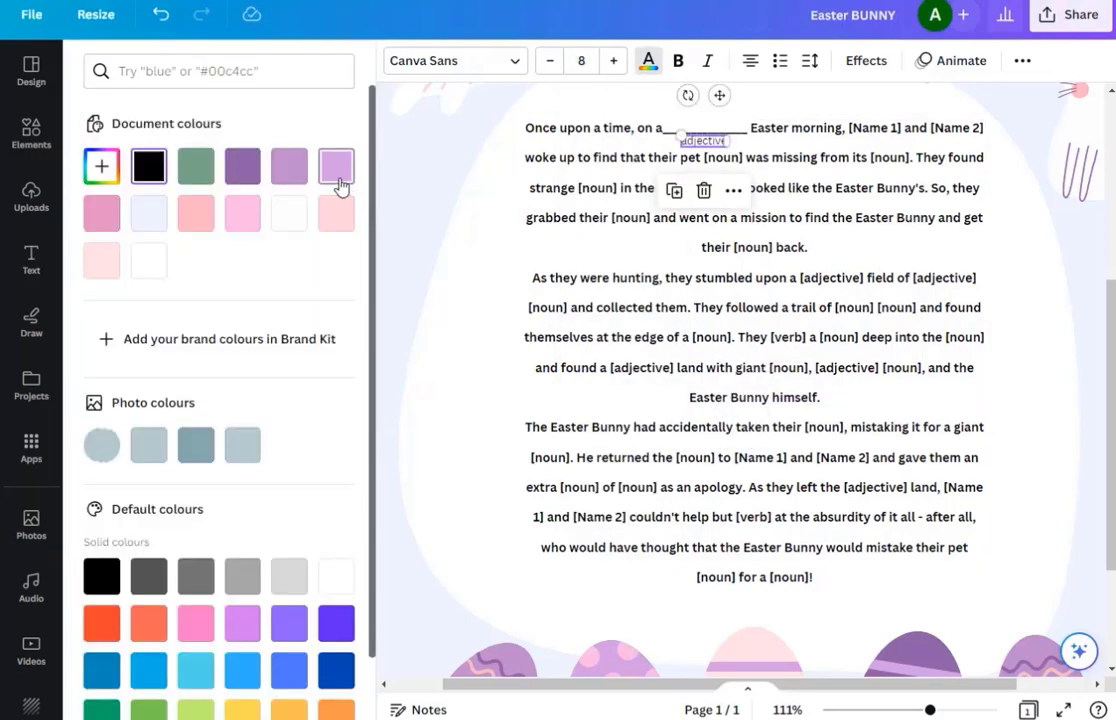
click(337, 168)
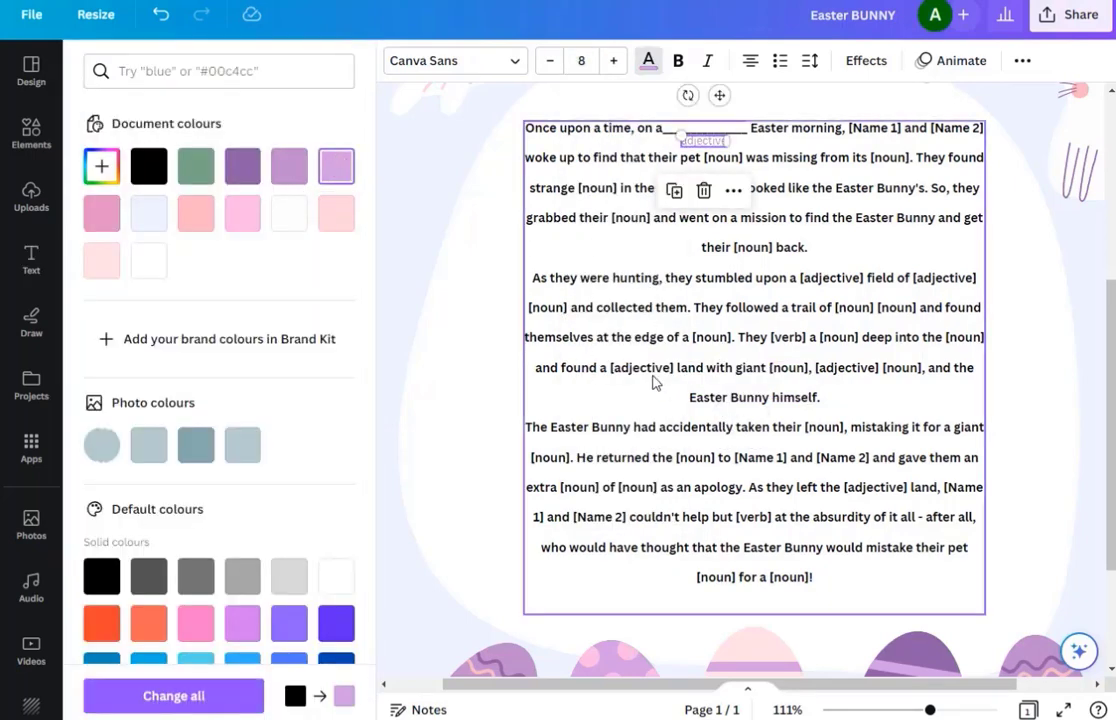
click(447, 427)
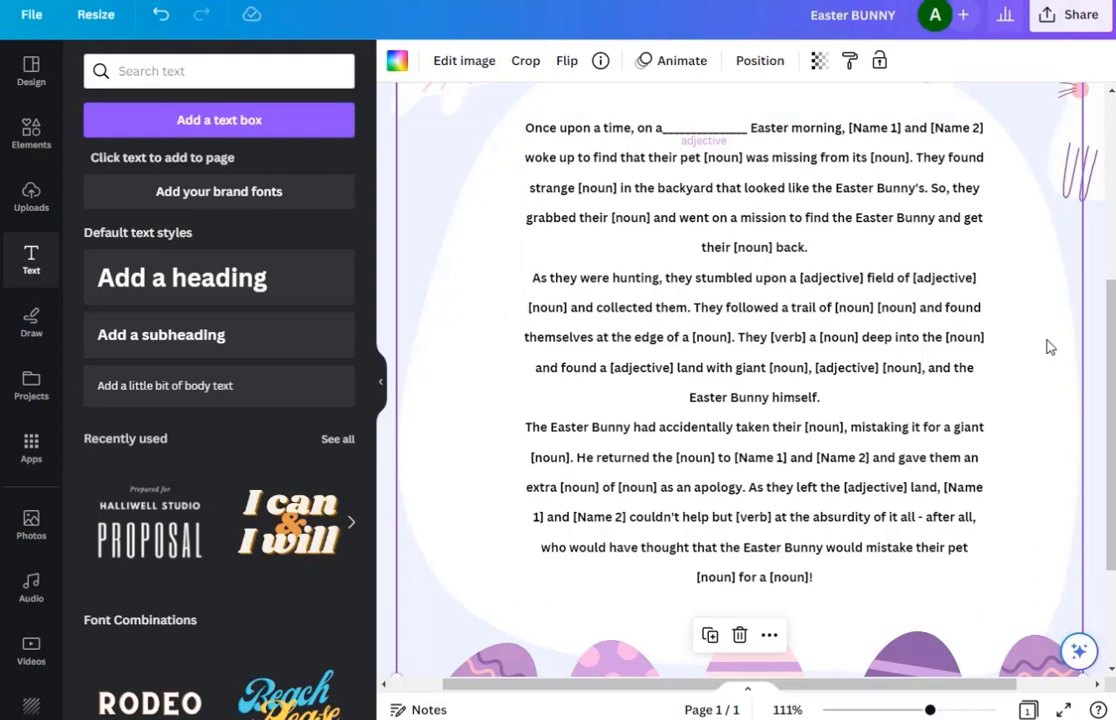
Step: Paste the label under the second blank and replace the [adjective] after 'field of' with an underline
click(760, 143)
drag(747, 130, 662, 139)
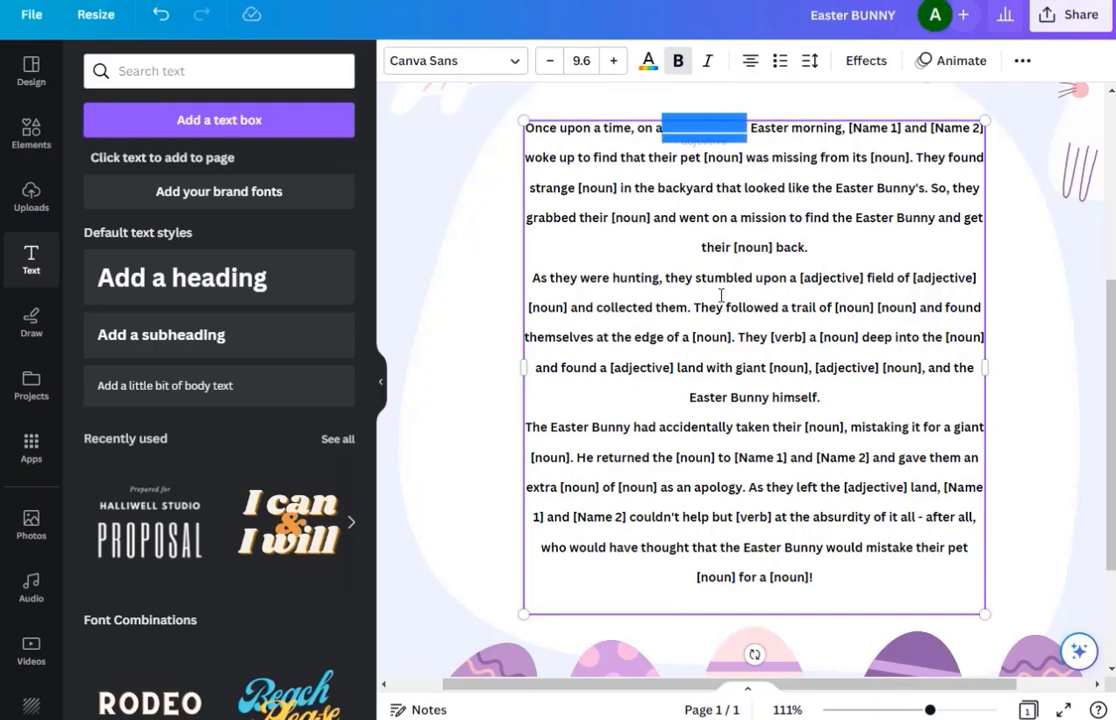
key(ctrl+v)
drag(880, 253, 955, 293)
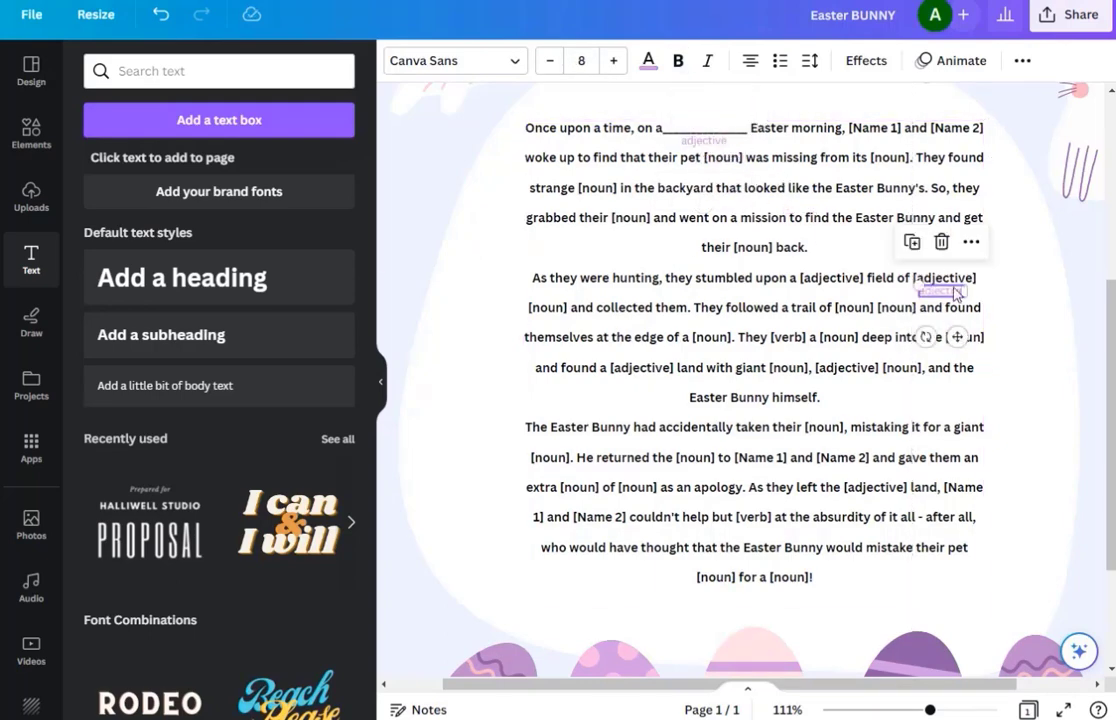
double_click(944, 278)
shift+click(915, 280)
text(_______)
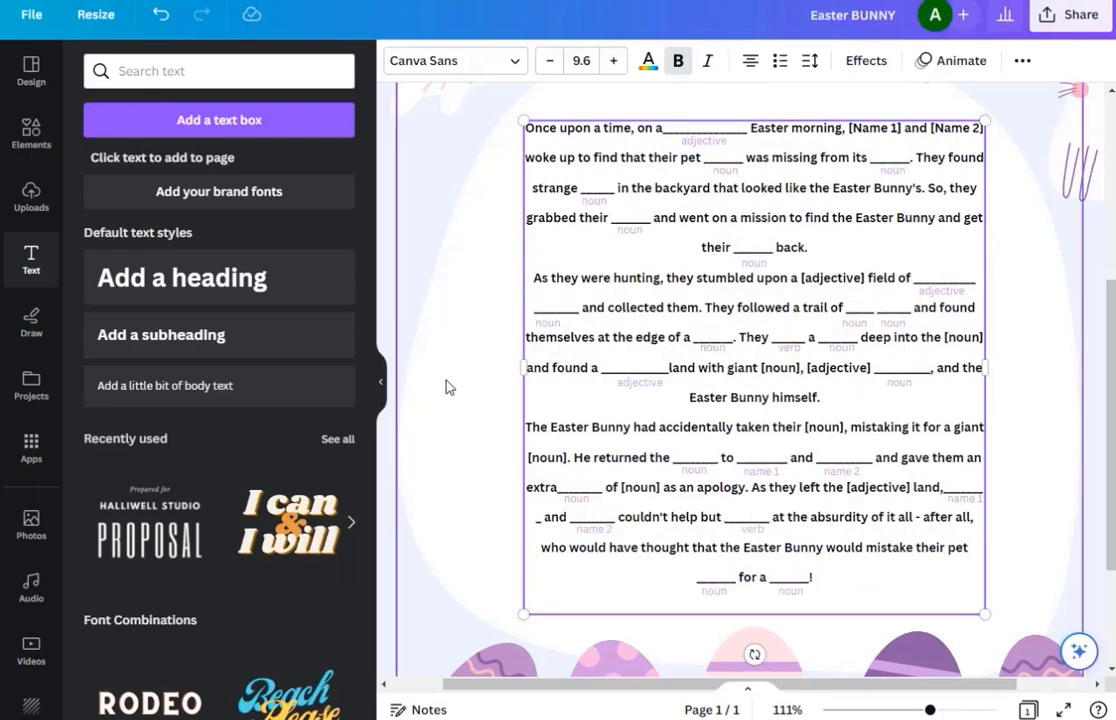
Step: Search the elements library for 'easter' and filter the results to Graphics
click(1017, 490)
key(ctrl+alt+0)
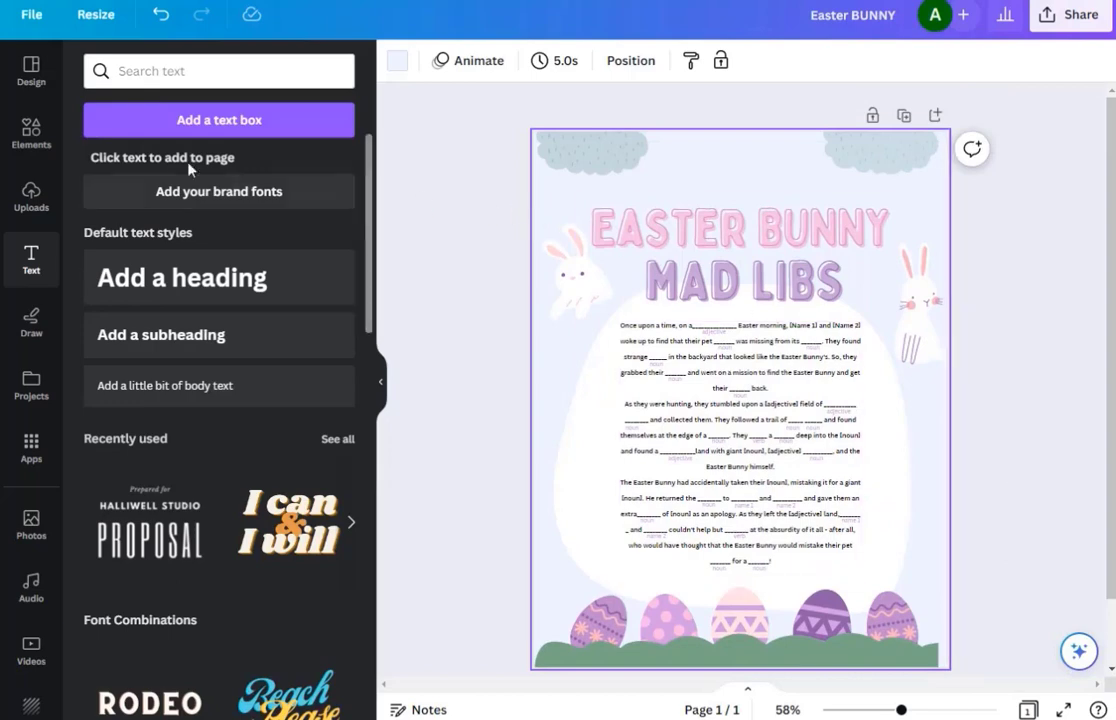
click(31, 131)
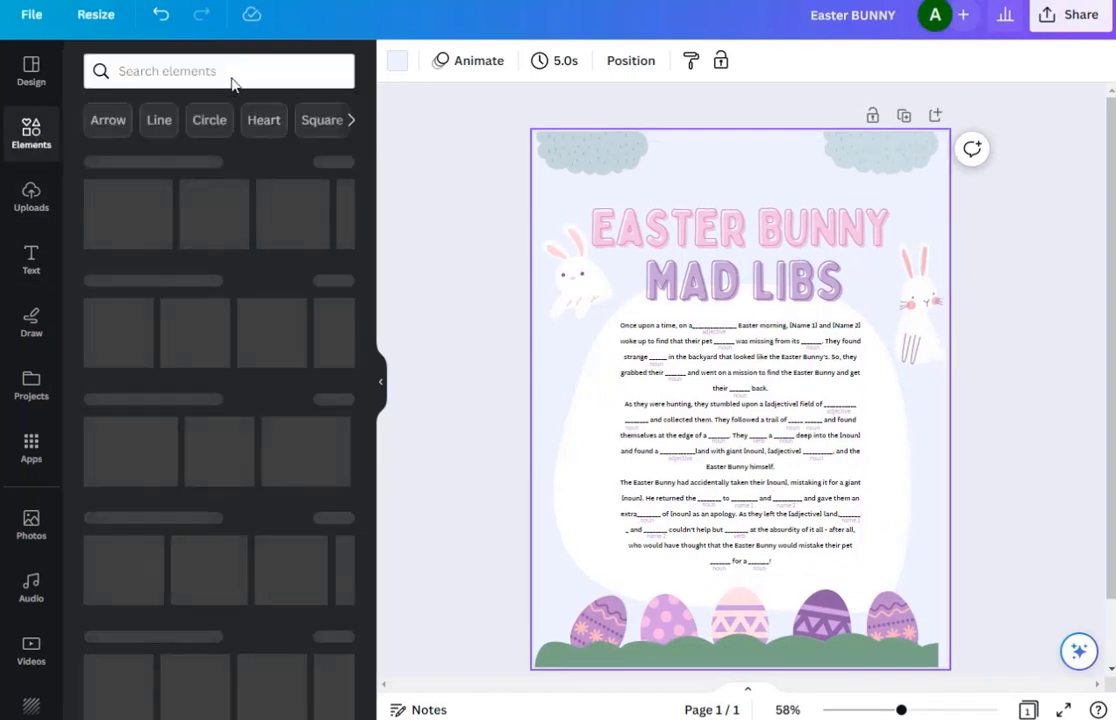
click(231, 74)
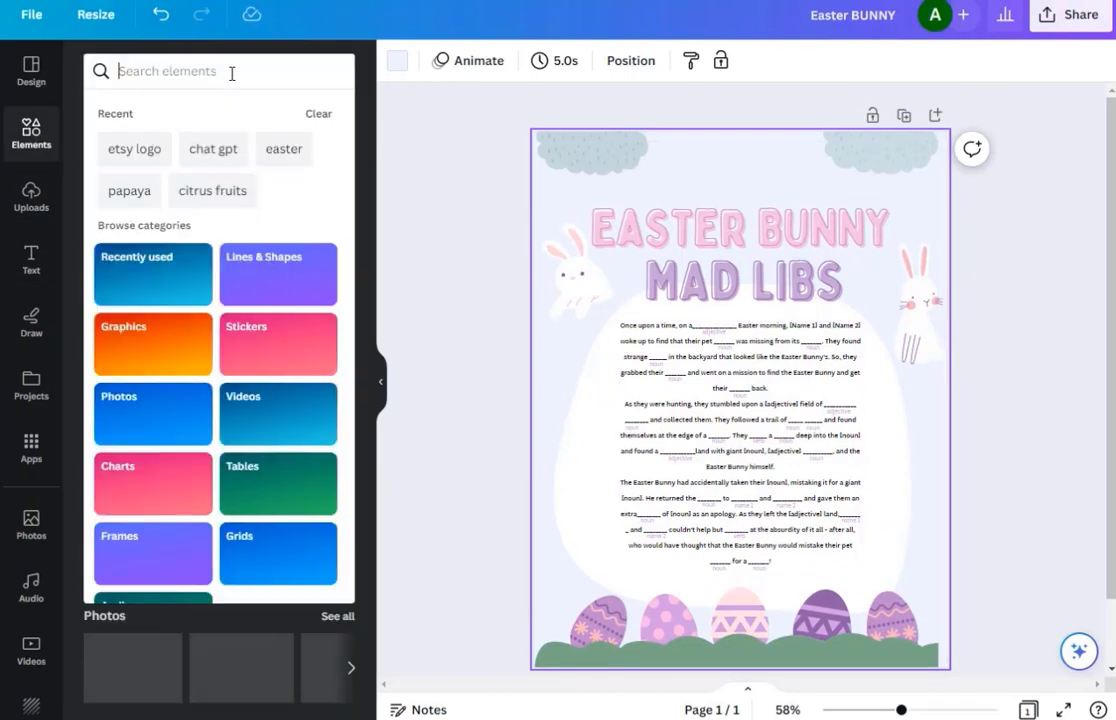
text(easter)
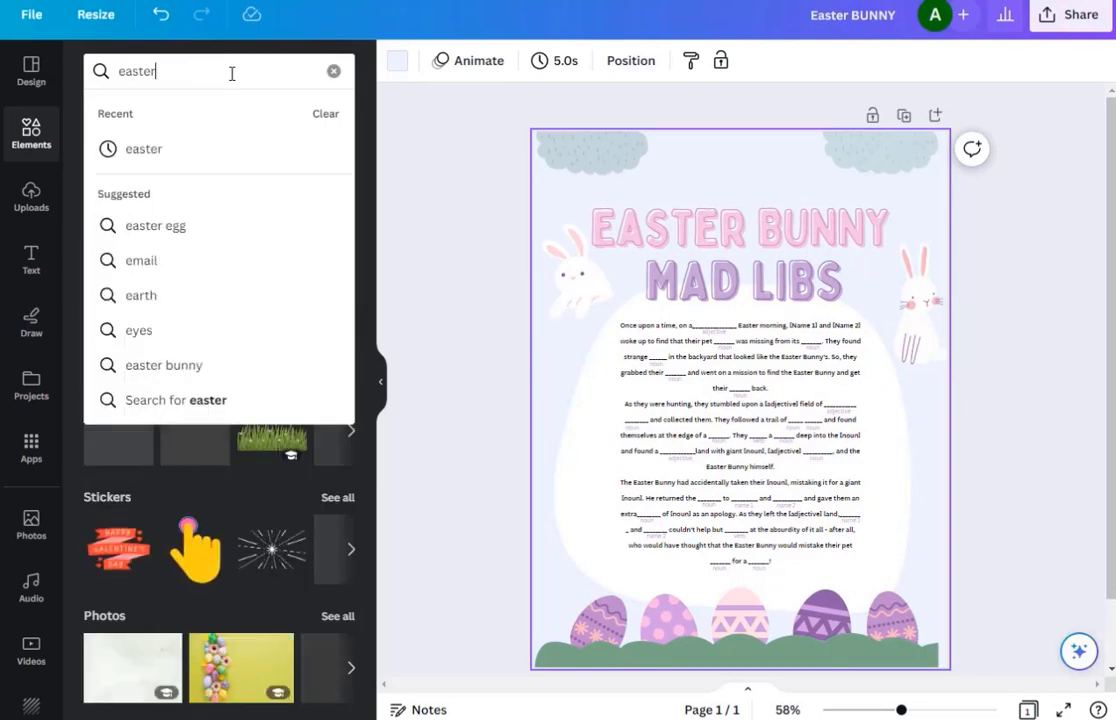
key(Return)
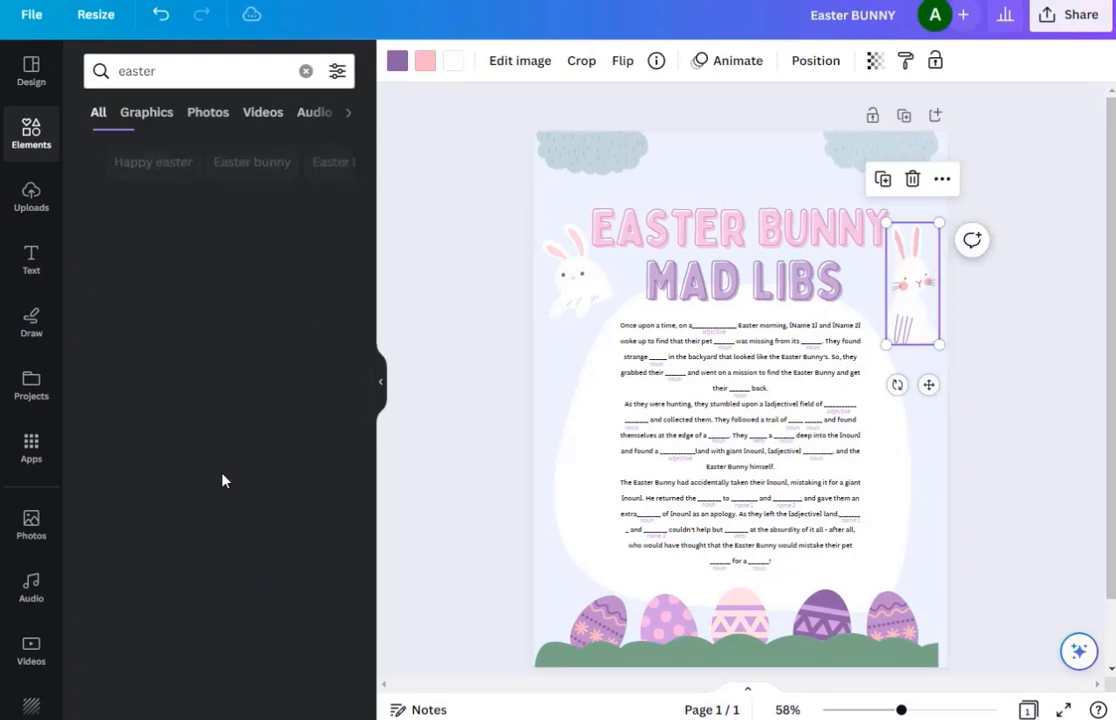
click(146, 112)
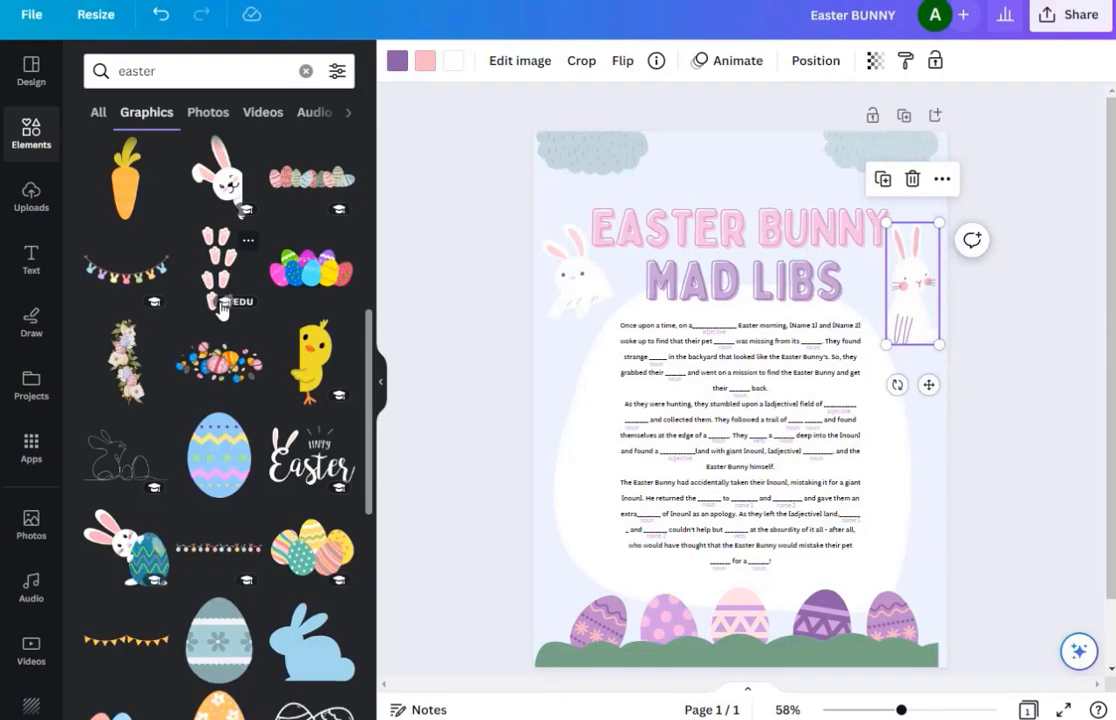
scroll(231, 472, down, 10)
scroll(231, 472, up, 10)
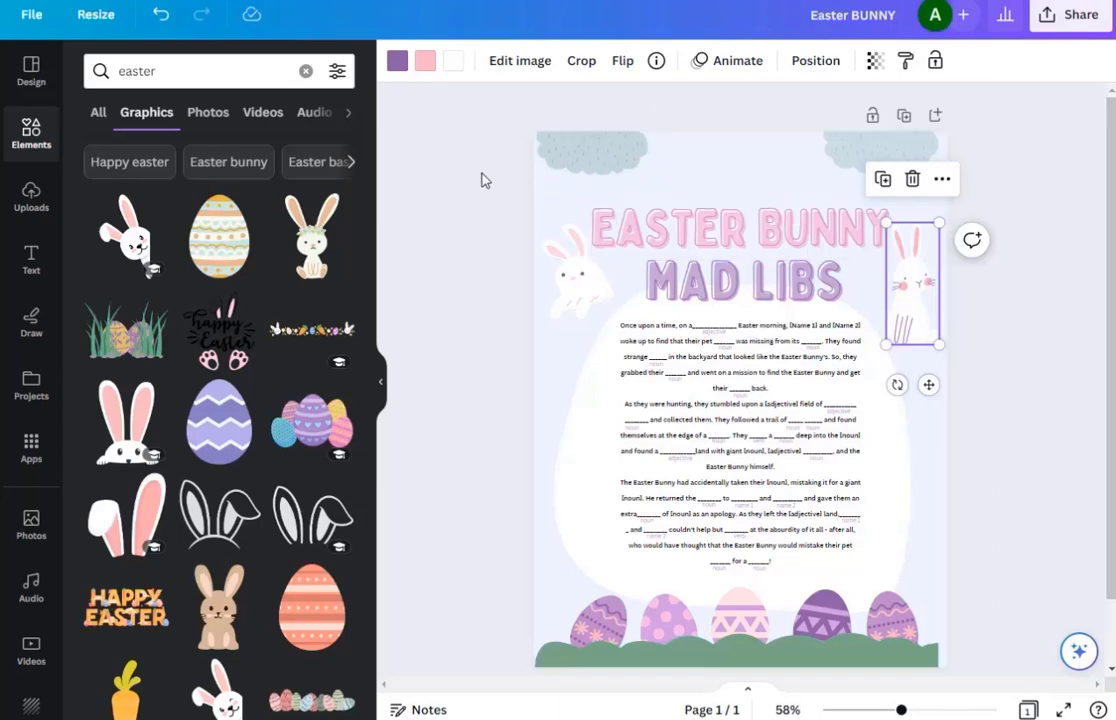
click(904, 117)
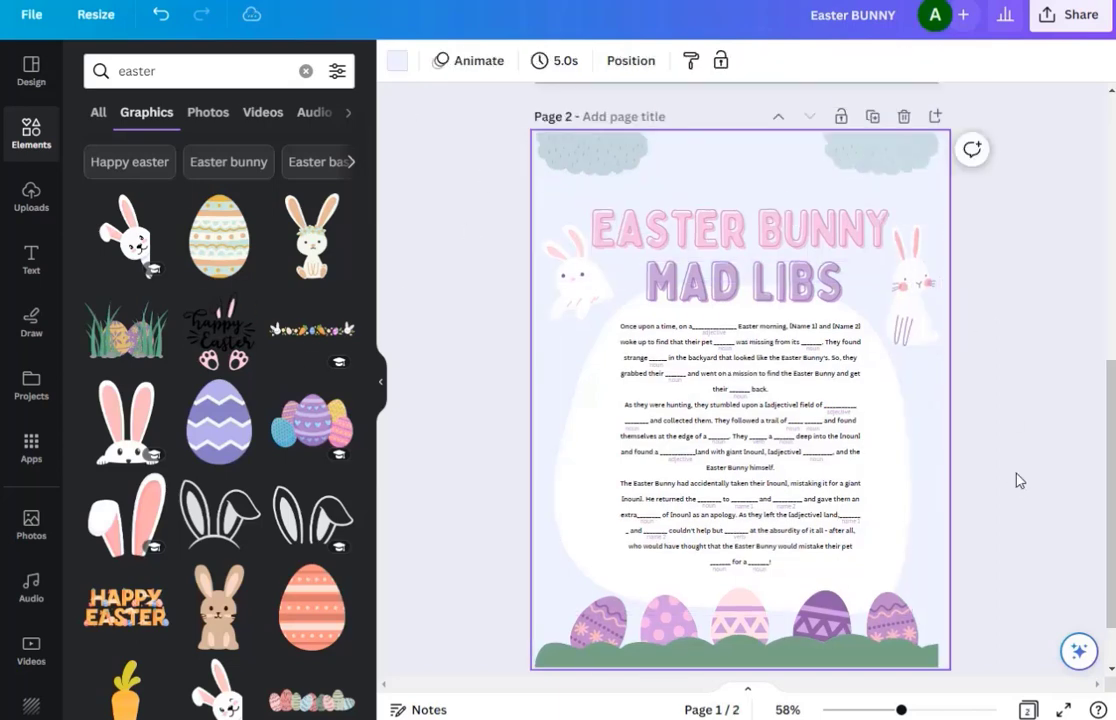
scroll(1022, 476, down, 2)
scroll(1026, 474, up, 10)
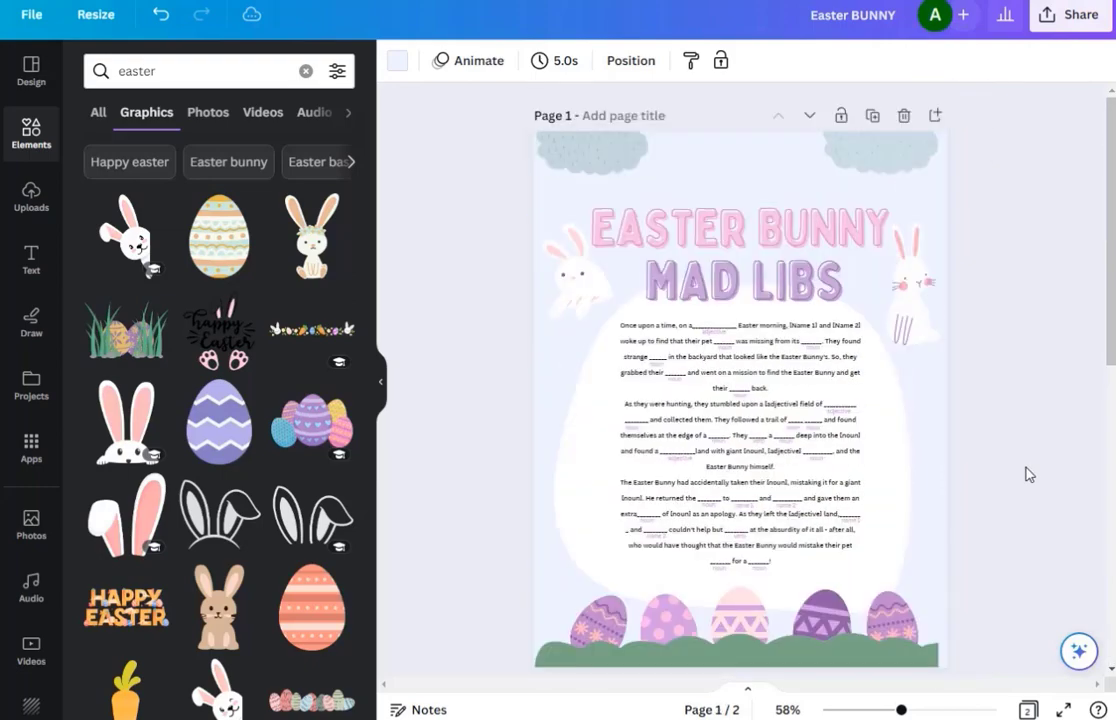
scroll(1026, 474, down, 6)
scroll(1026, 474, up, 6)
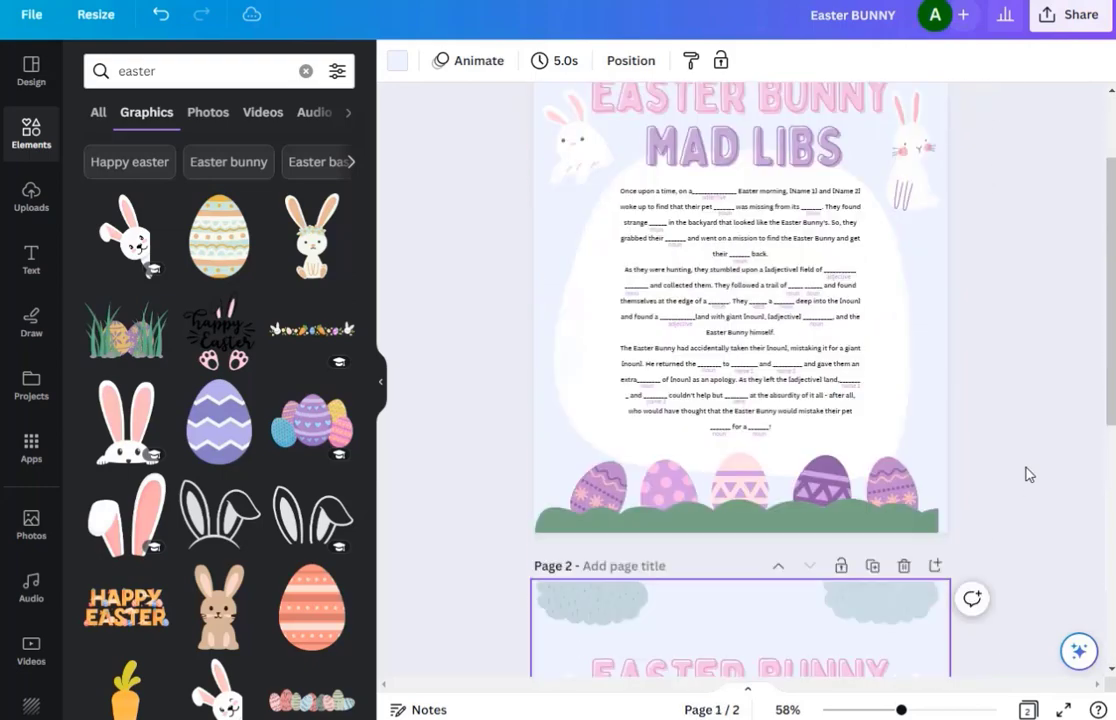
click(722, 418)
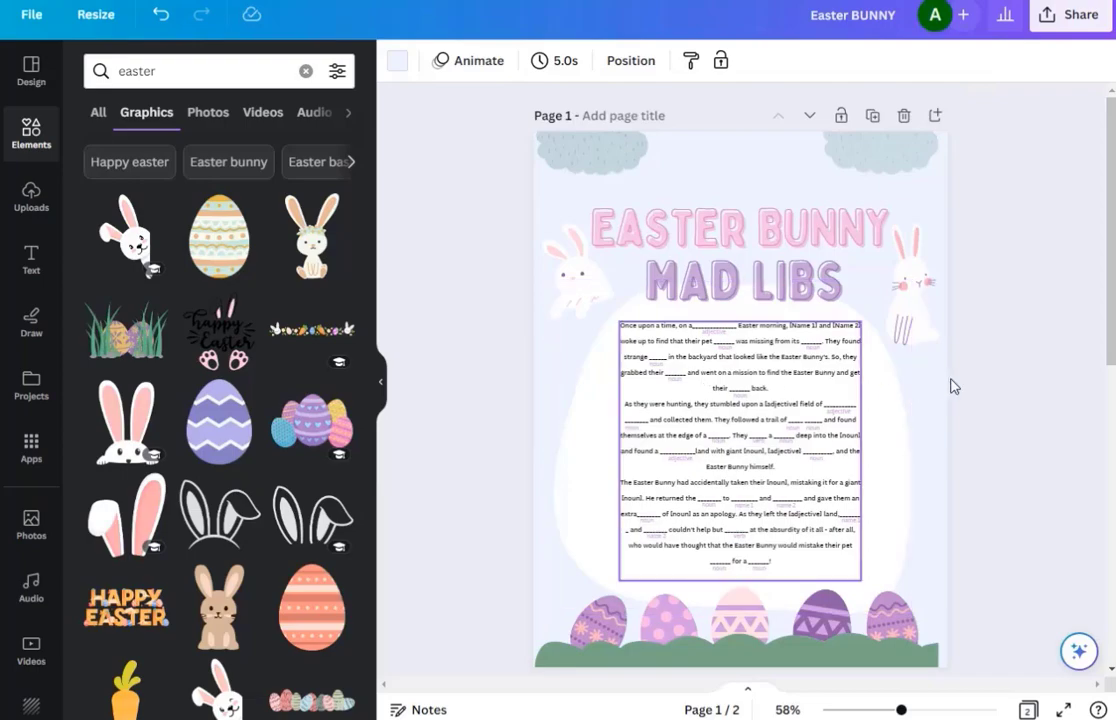
scroll(958, 443, up, 5)
scroll(958, 443, up, 6)
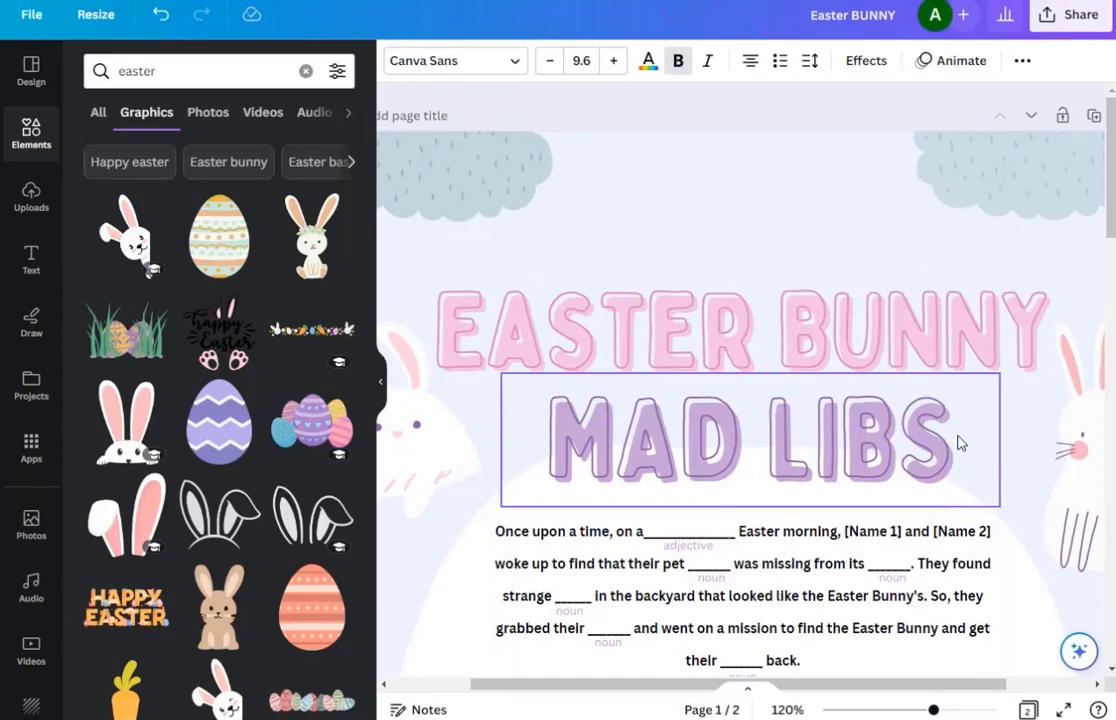
scroll(958, 443, down, 9)
scroll(958, 443, down, 8)
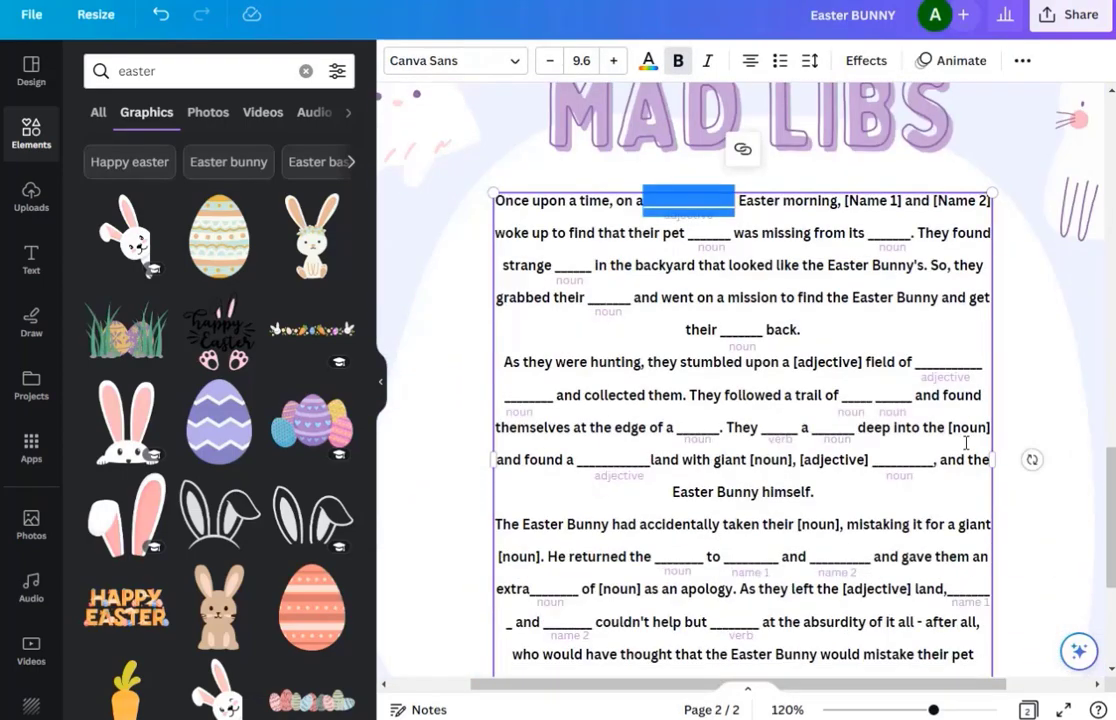
scroll(960, 444, up, 2)
scroll(965, 443, up, 2)
scroll(982, 453, down, 2)
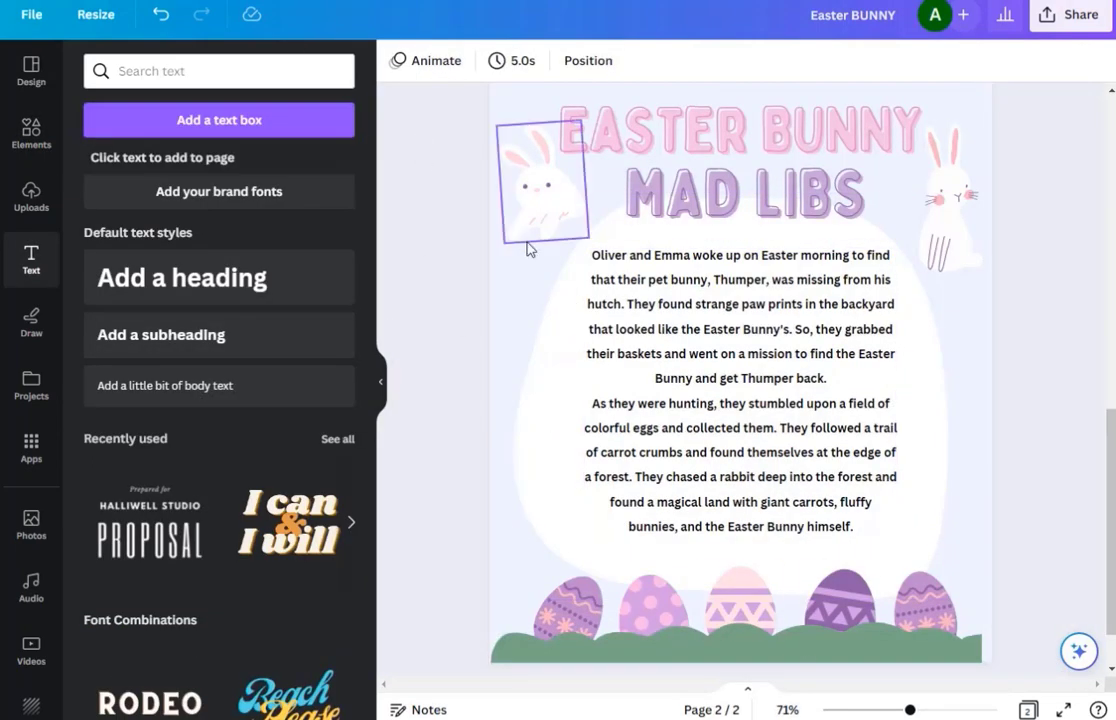
scroll(974, 436, up, 8)
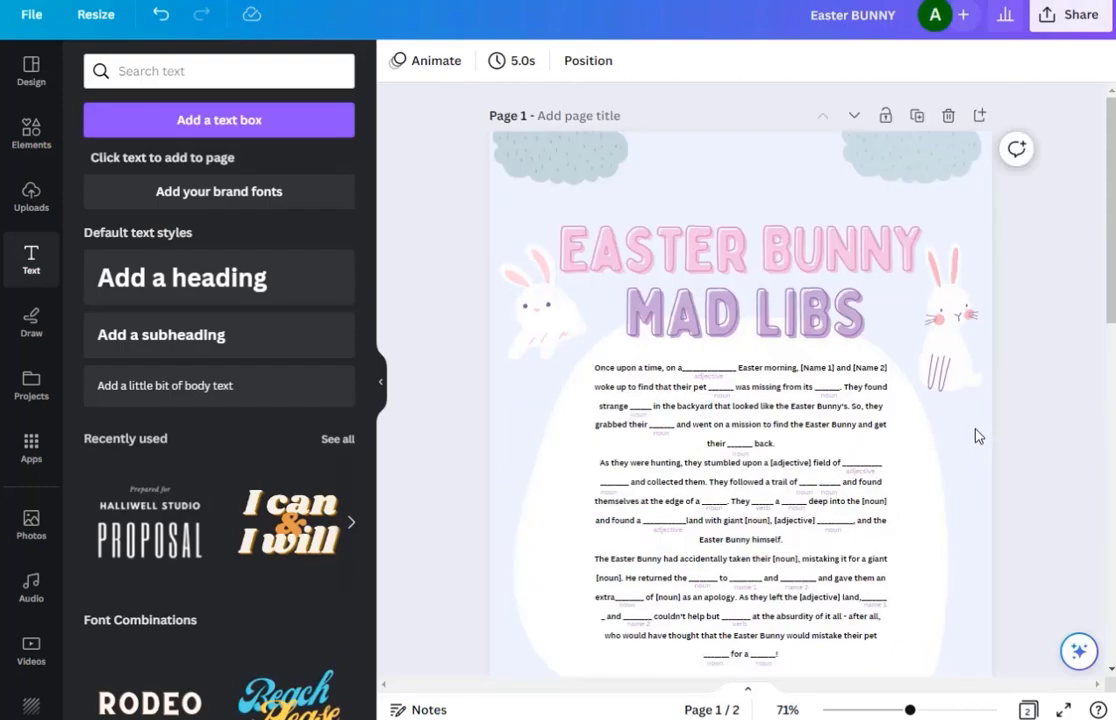
scroll(974, 436, down, 5)
scroll(978, 436, down, 5)
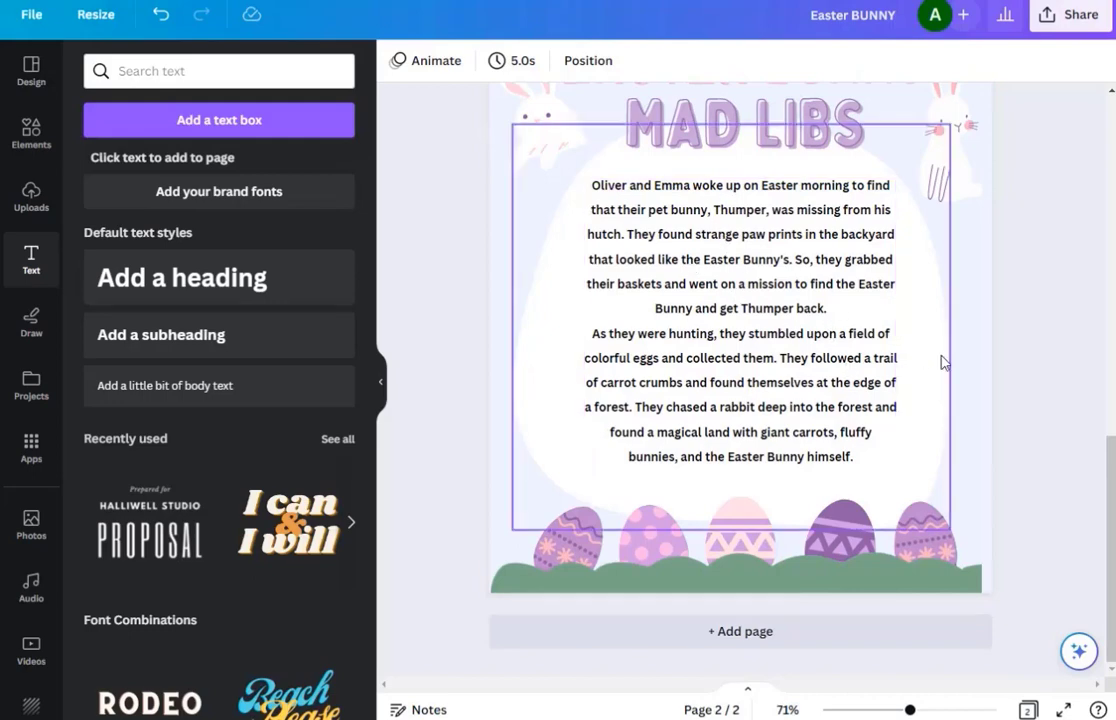
scroll(1006, 376, down, 3)
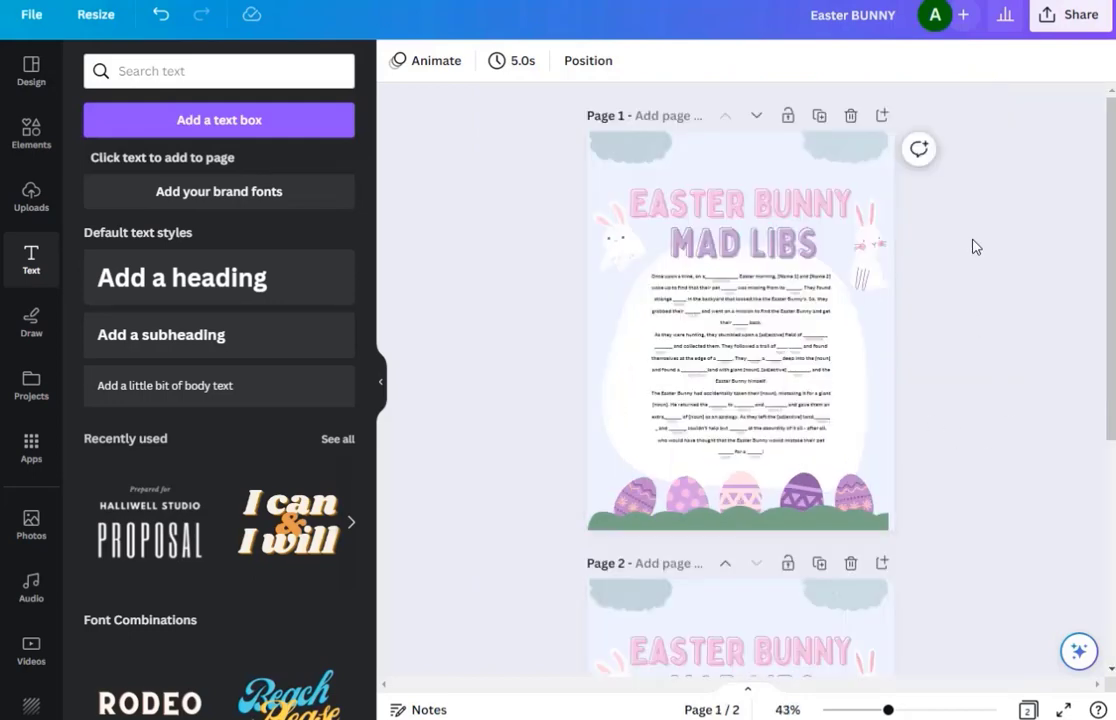
Step: Download all pages of the design as a PDF Standard file
click(1073, 22)
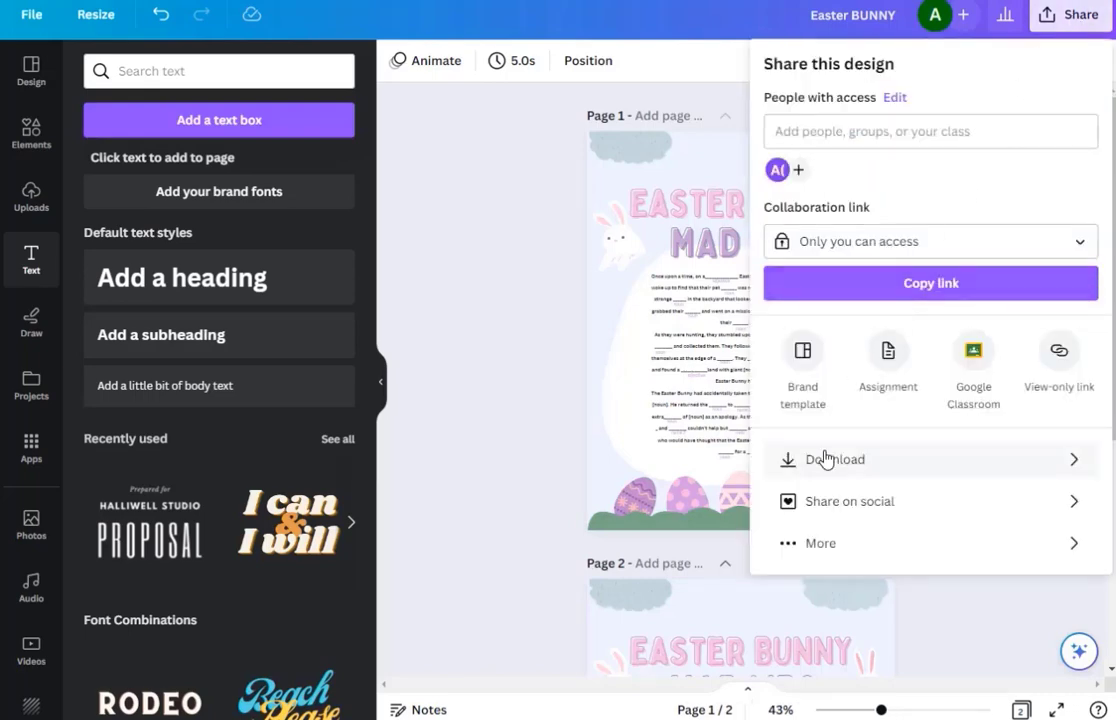
click(862, 460)
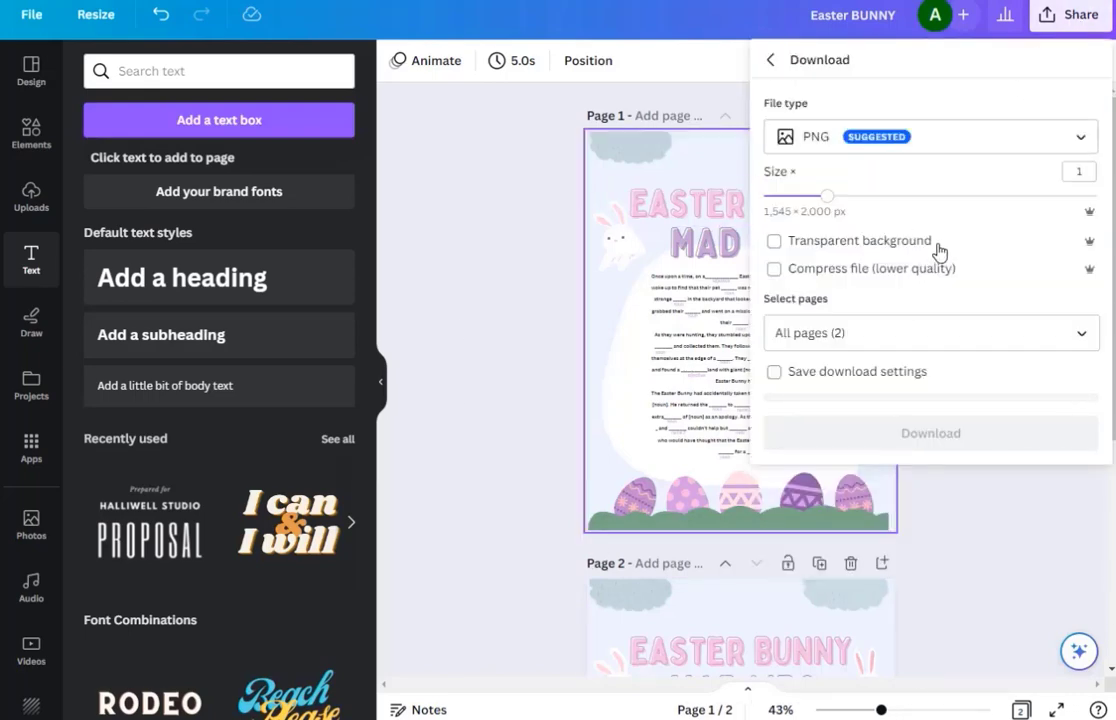
click(1058, 142)
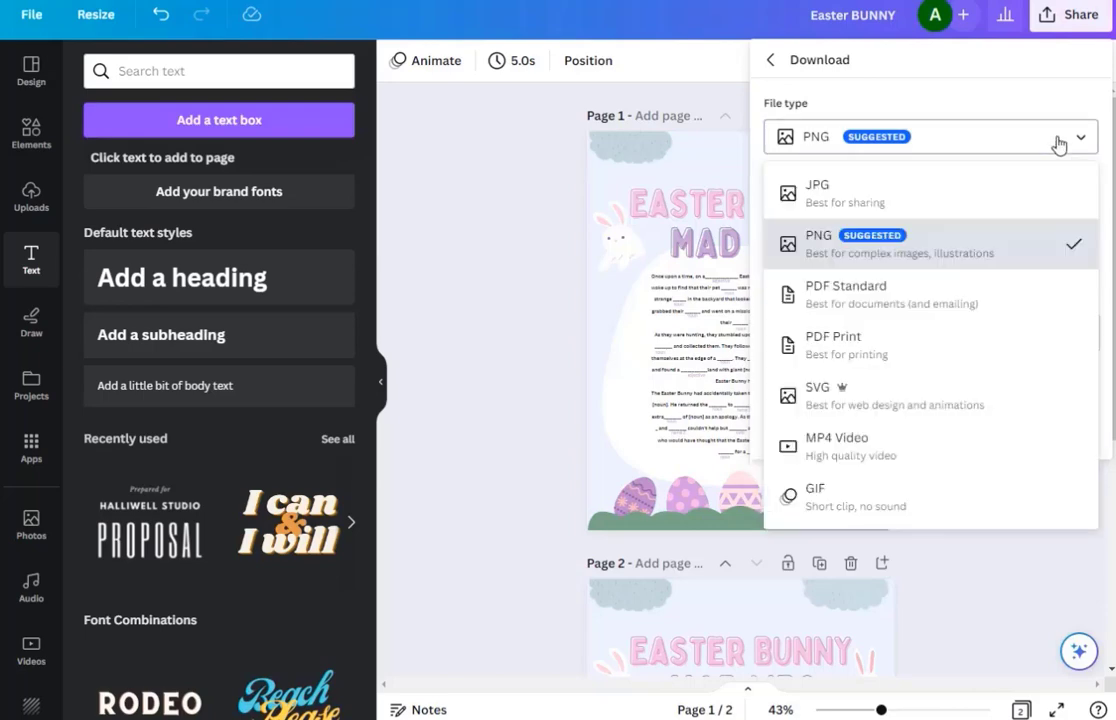
click(864, 303)
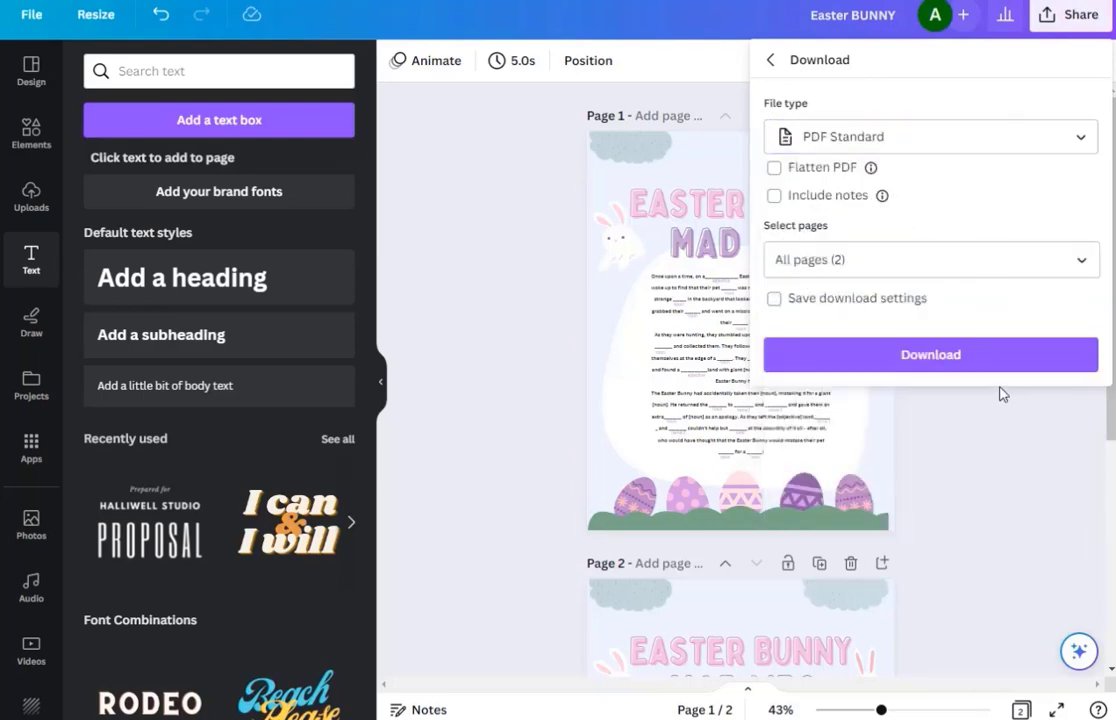
click(1079, 262)
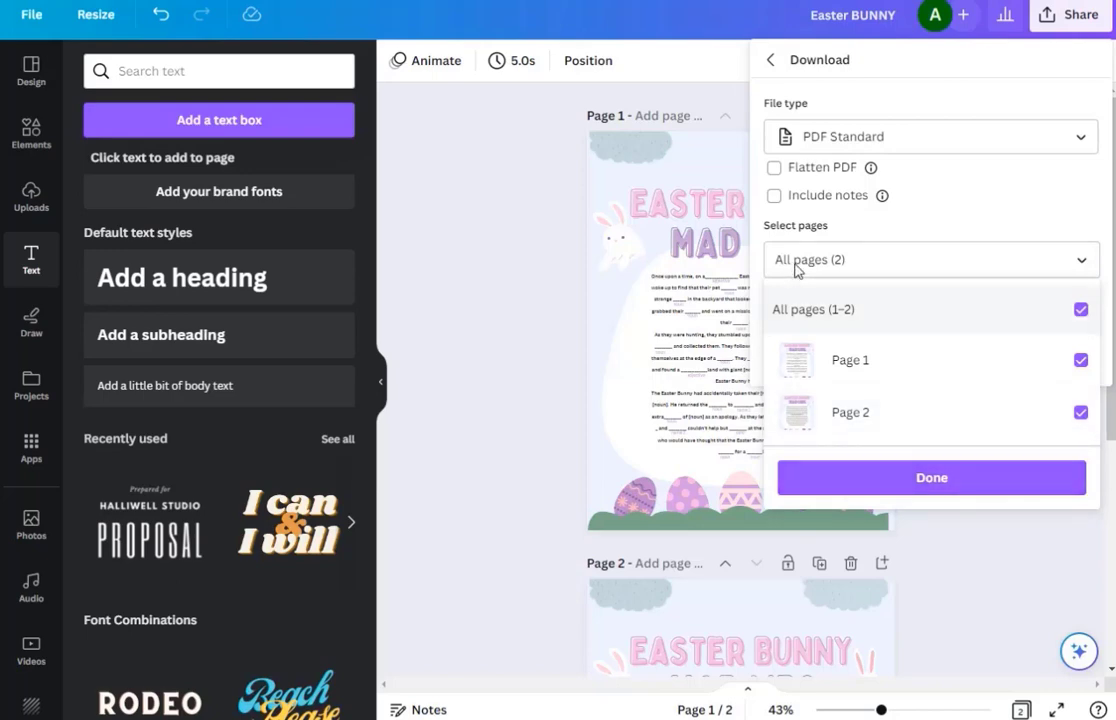
click(772, 172)
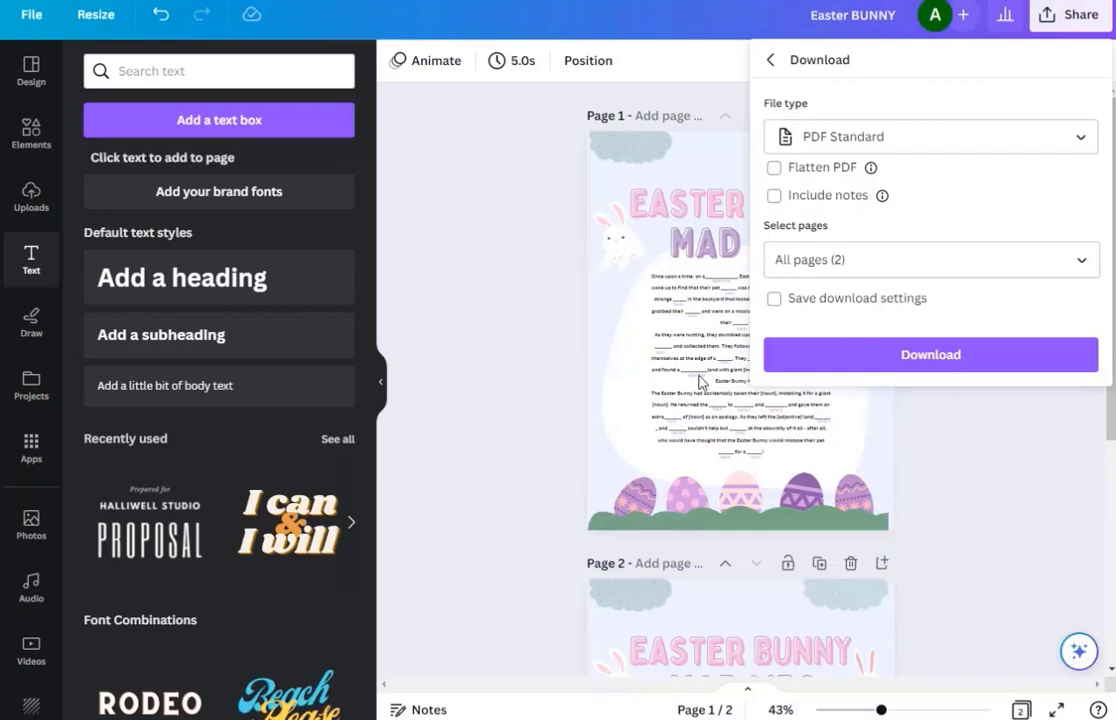
click(945, 362)
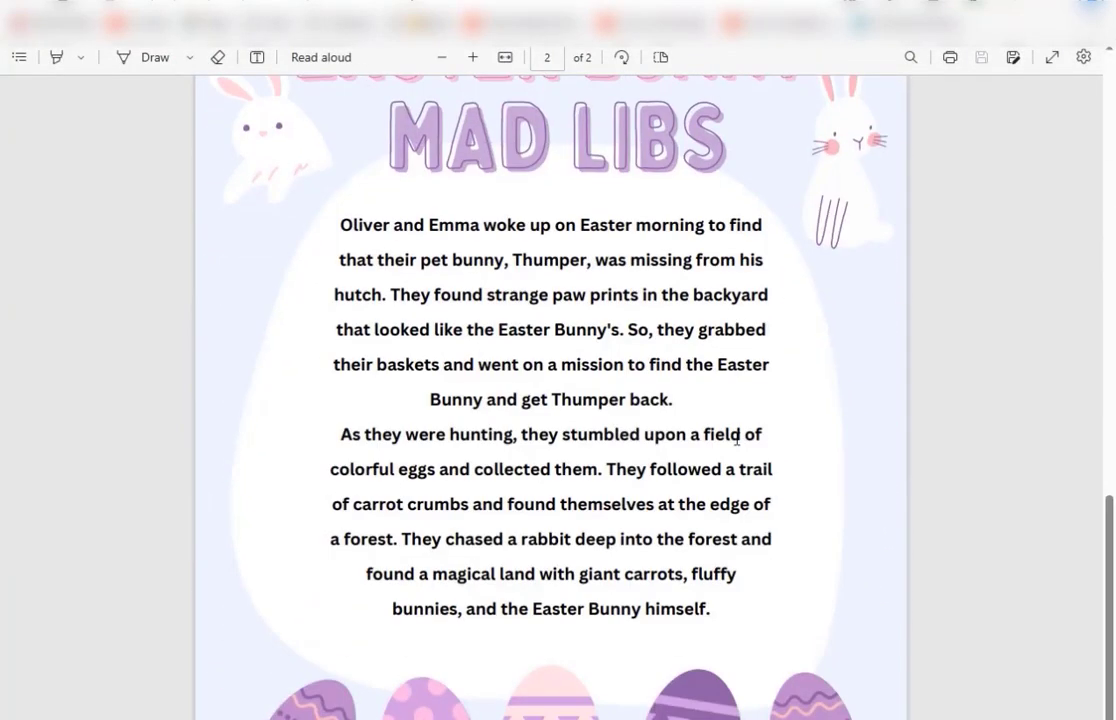
Step: Scroll between the worksheet page and story page of the downloaded PDF
scroll(737, 438, up, 10)
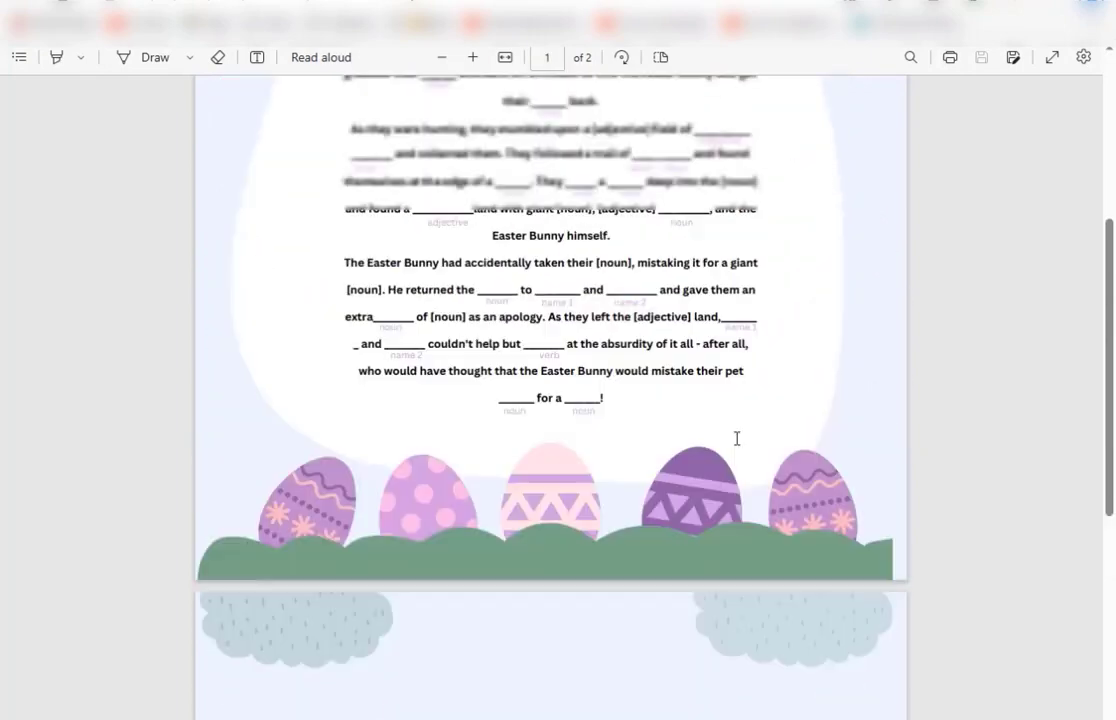
scroll(737, 440, down, 10)
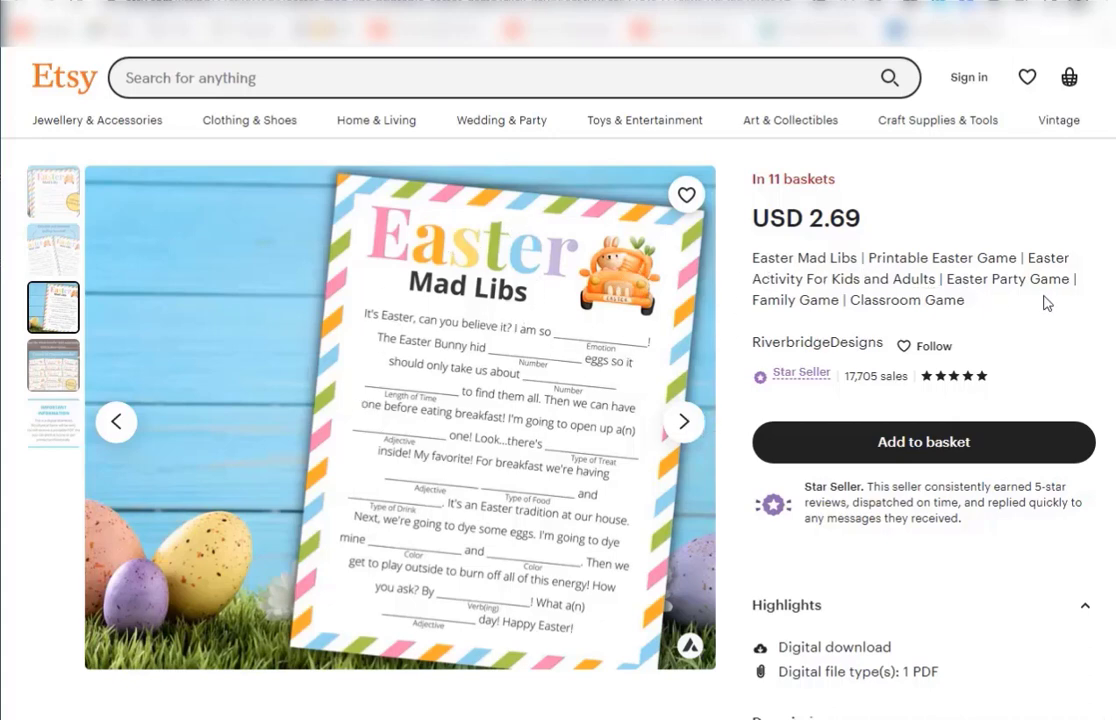
Step: Expand 'Learn more about this item' on the competing Etsy listing and scroll through its description
scroll(949, 579, down, 5)
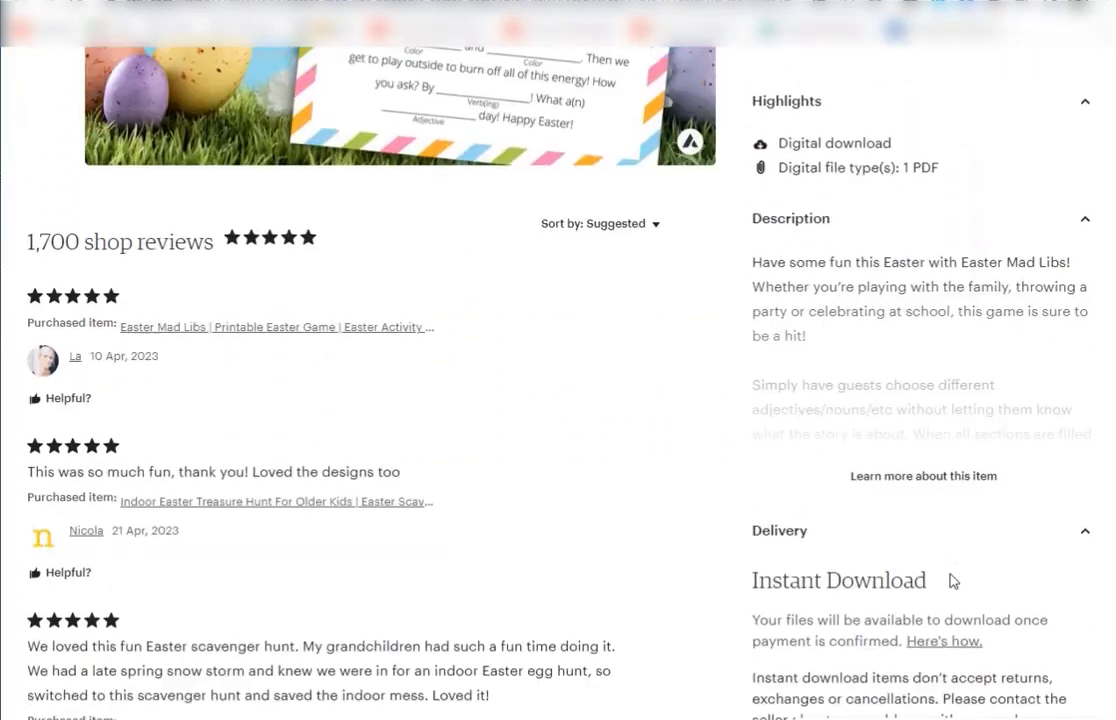
click(924, 455)
scroll(938, 560, down, 4)
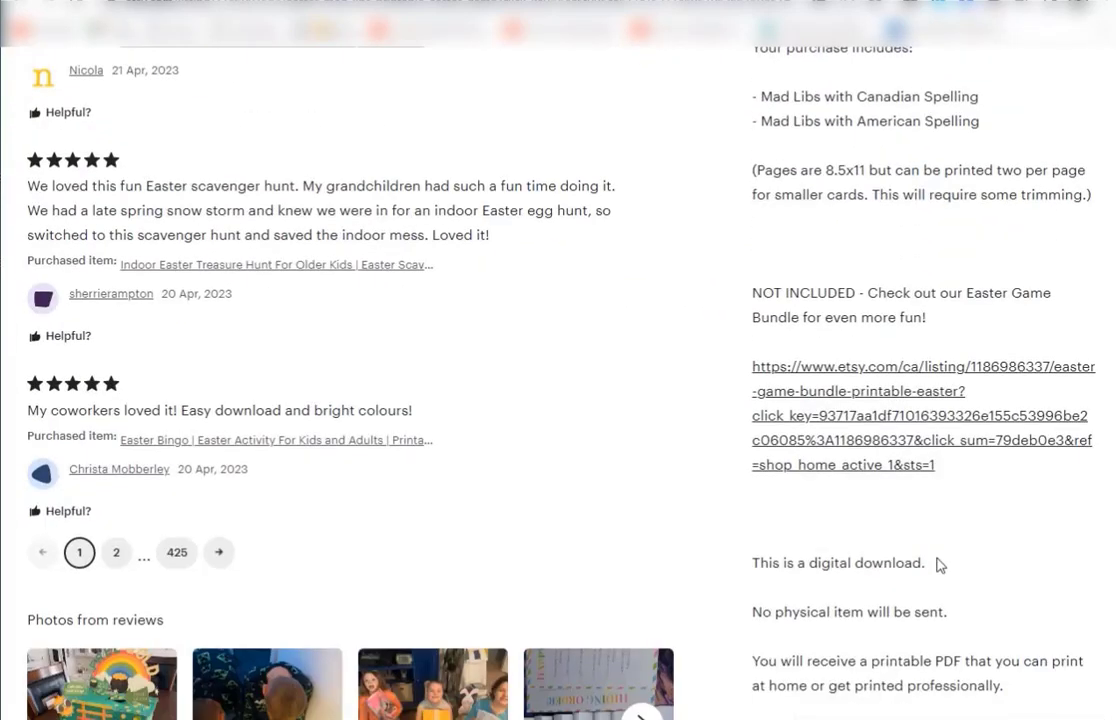
scroll(938, 555, up, 4)
scroll(938, 553, down, 5)
scroll(938, 553, up, 11)
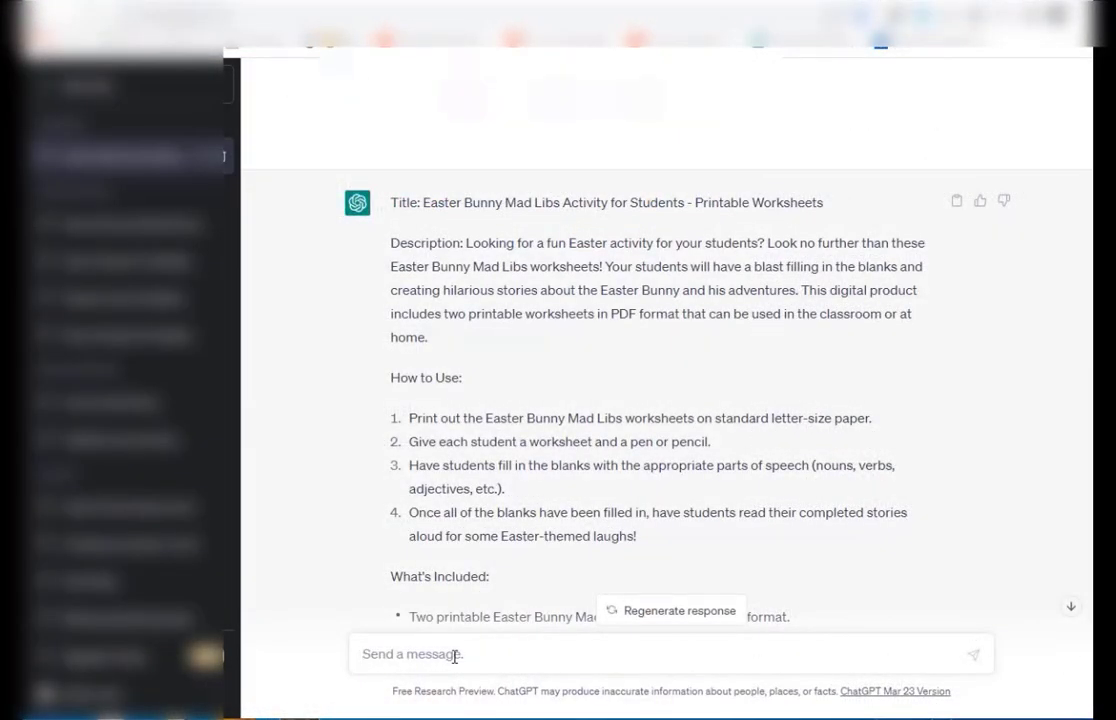
Step: Ask ChatGPT to write an Etsy listing for the Easter Bunny Mad Libs, noting two worksheets in one PDF
text(write a listing for a digital prod)
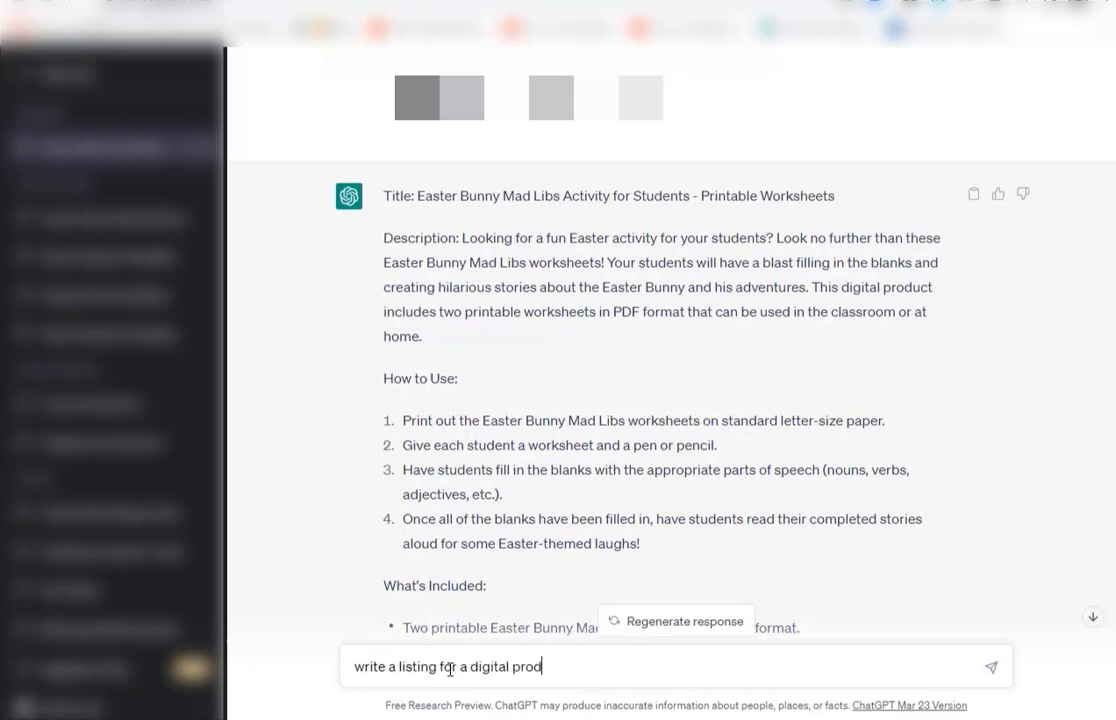
text(uct on Etsy, selling this fun )
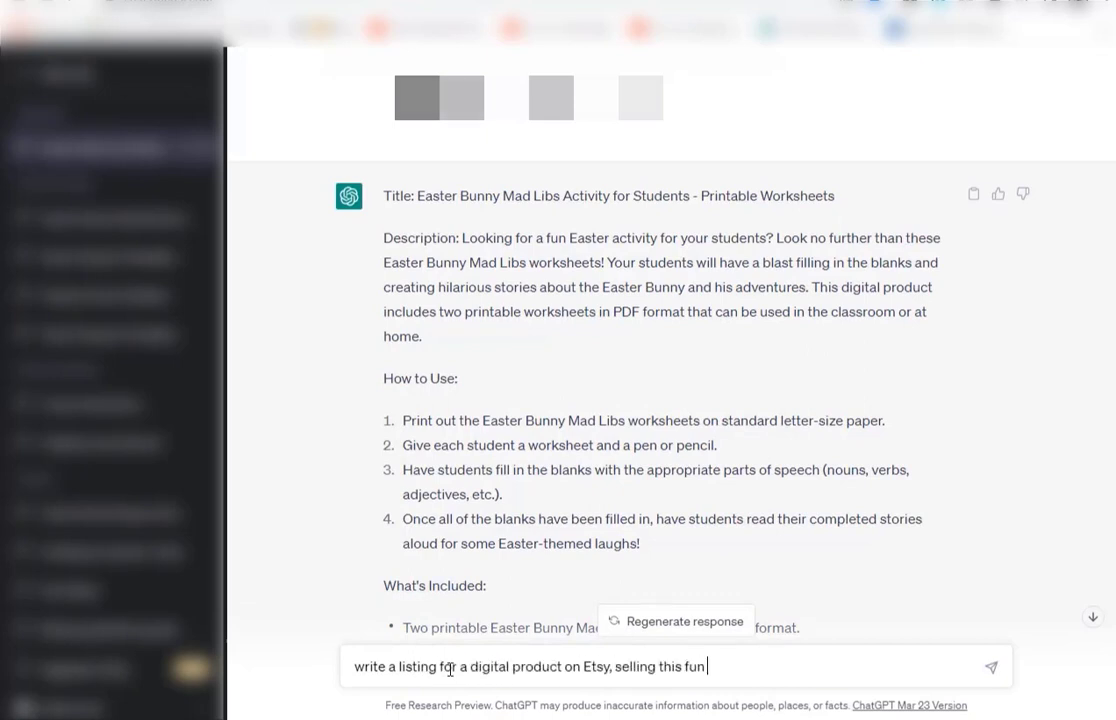
text(Easter Bunny Mad Libs ac)
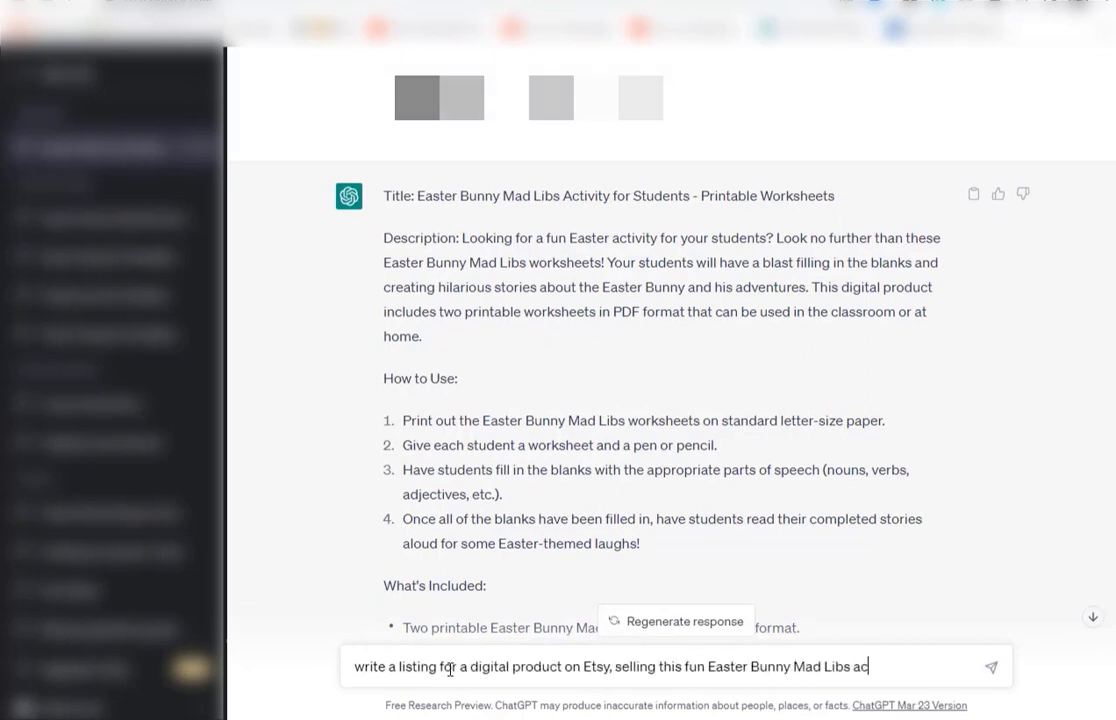
text(tivity for students)
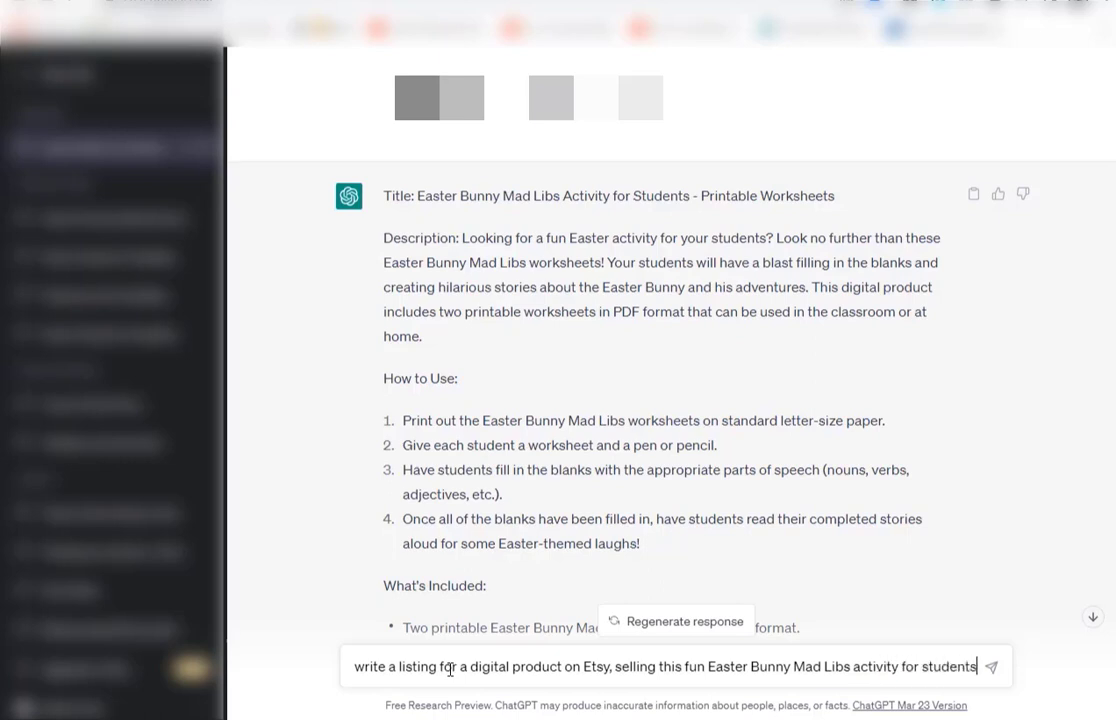
text(.)
key(shift+Return)
text(The product i)
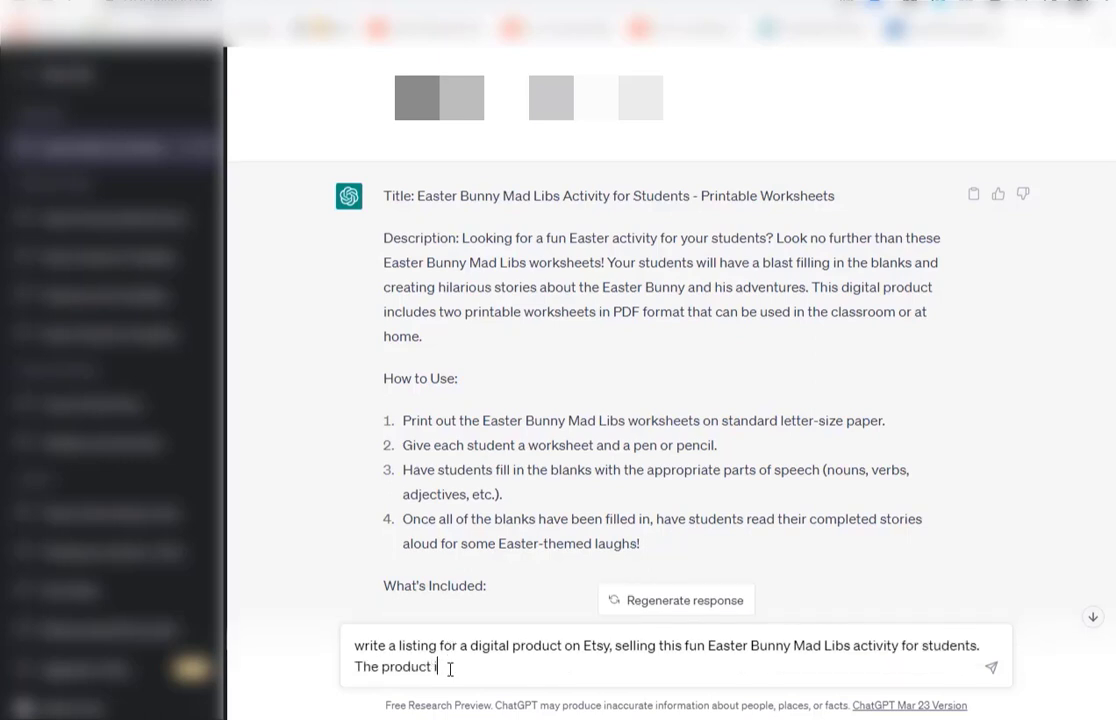
text(ncludes two worksheets, on)
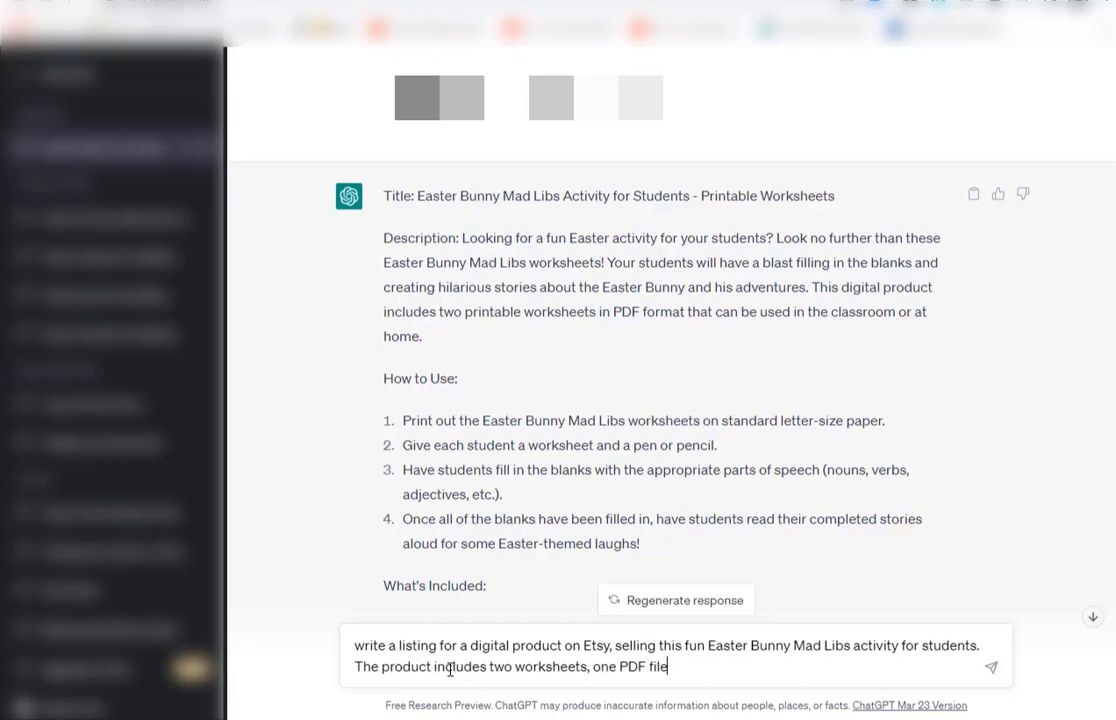
text(e PDF file)
key(Return)
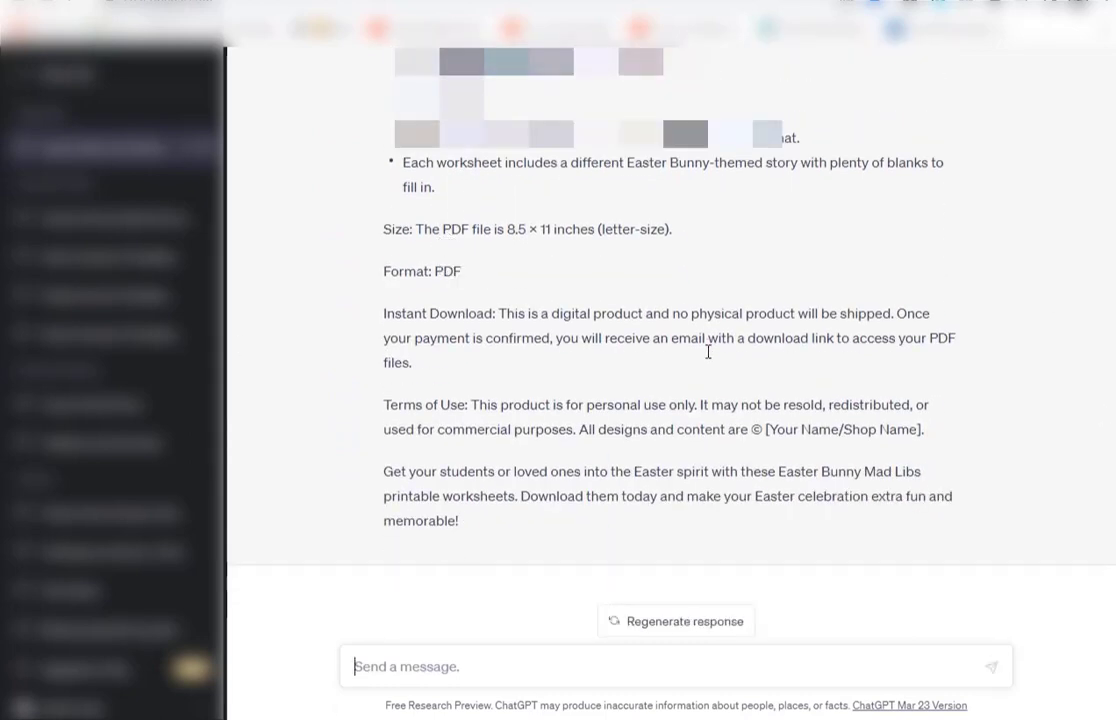
Step: Scroll through the generated listing down to its Instant Download and Terms of Use sections
scroll(703, 410, up, 1)
scroll(703, 410, up, 3)
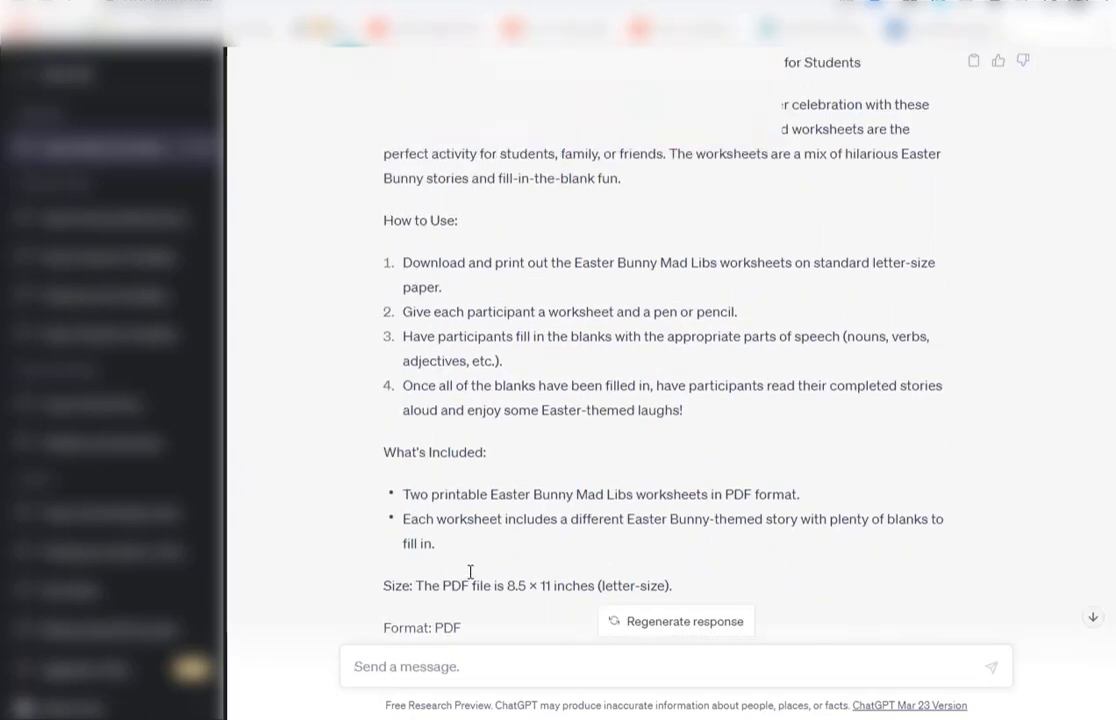
scroll(358, 475, down, 3)
scroll(358, 475, down, 1)
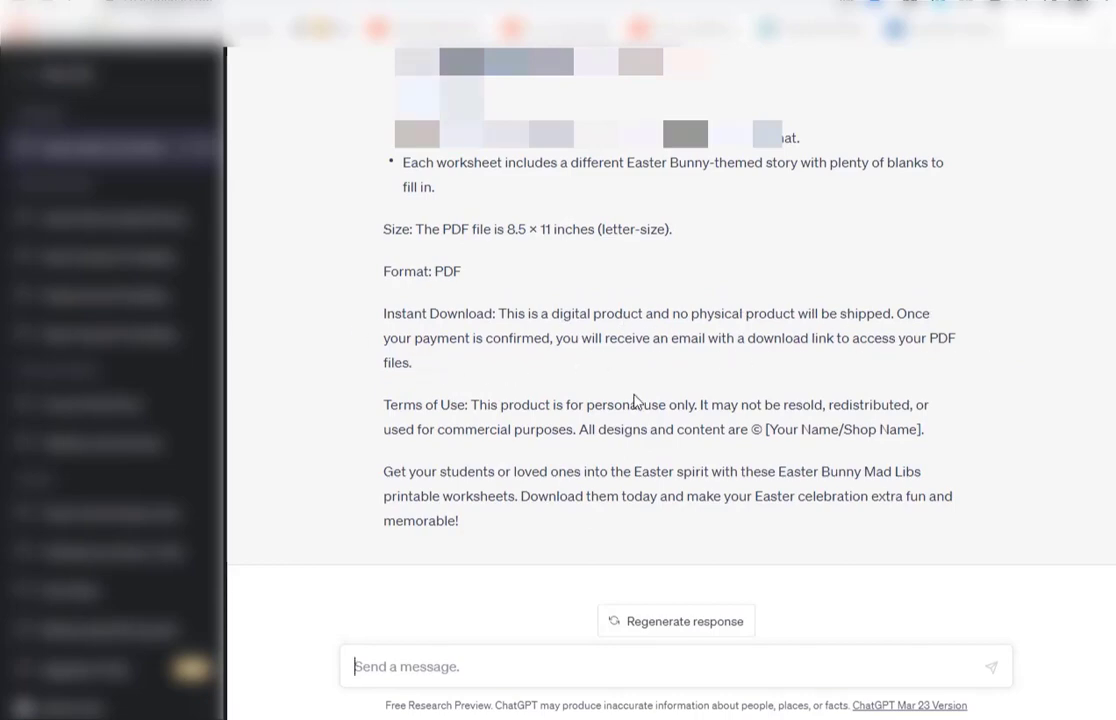
scroll(634, 400, up, 4)
scroll(634, 457, up, 2)
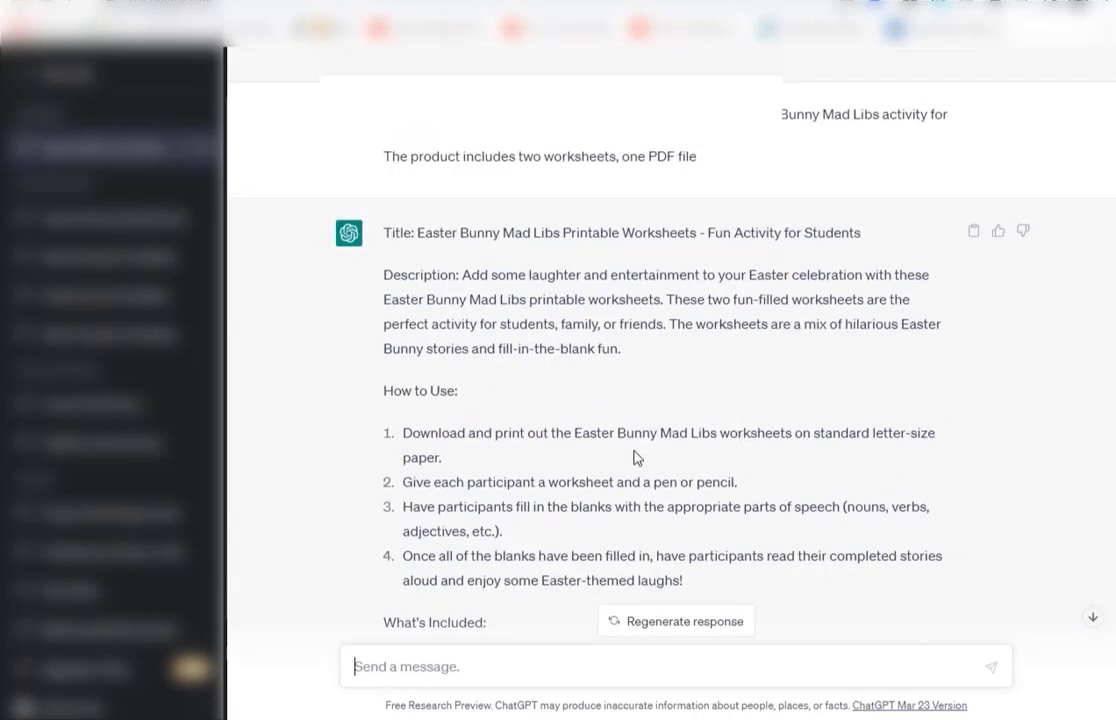
scroll(820, 528, down, 3)
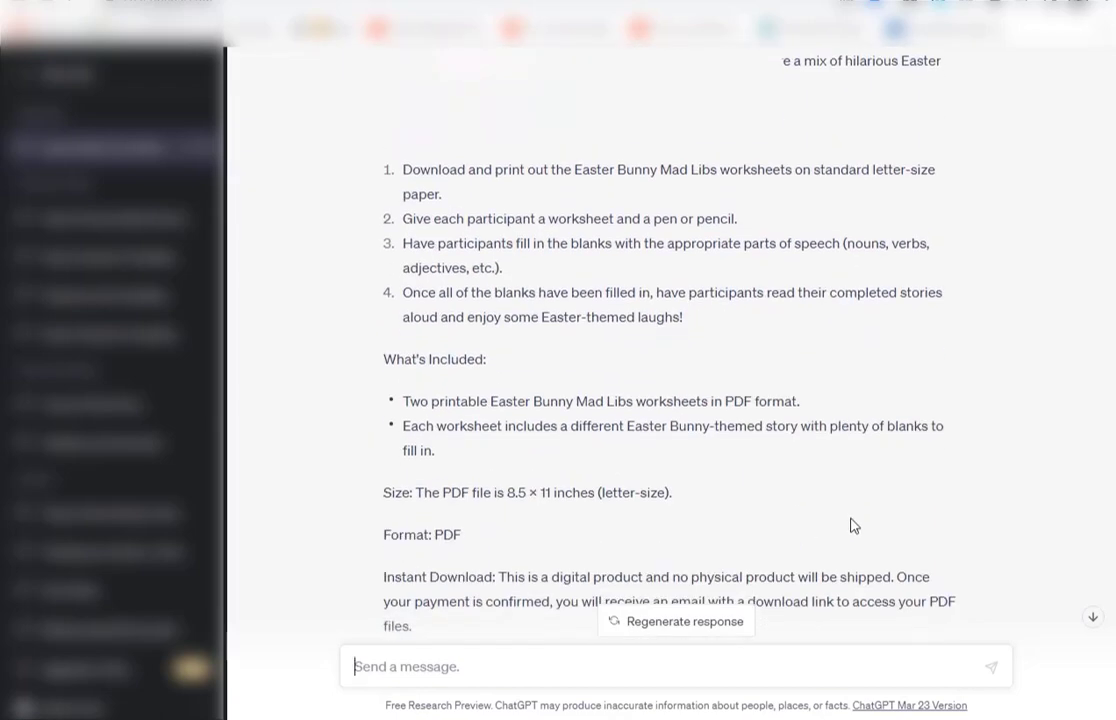
scroll(894, 549, up, 1)
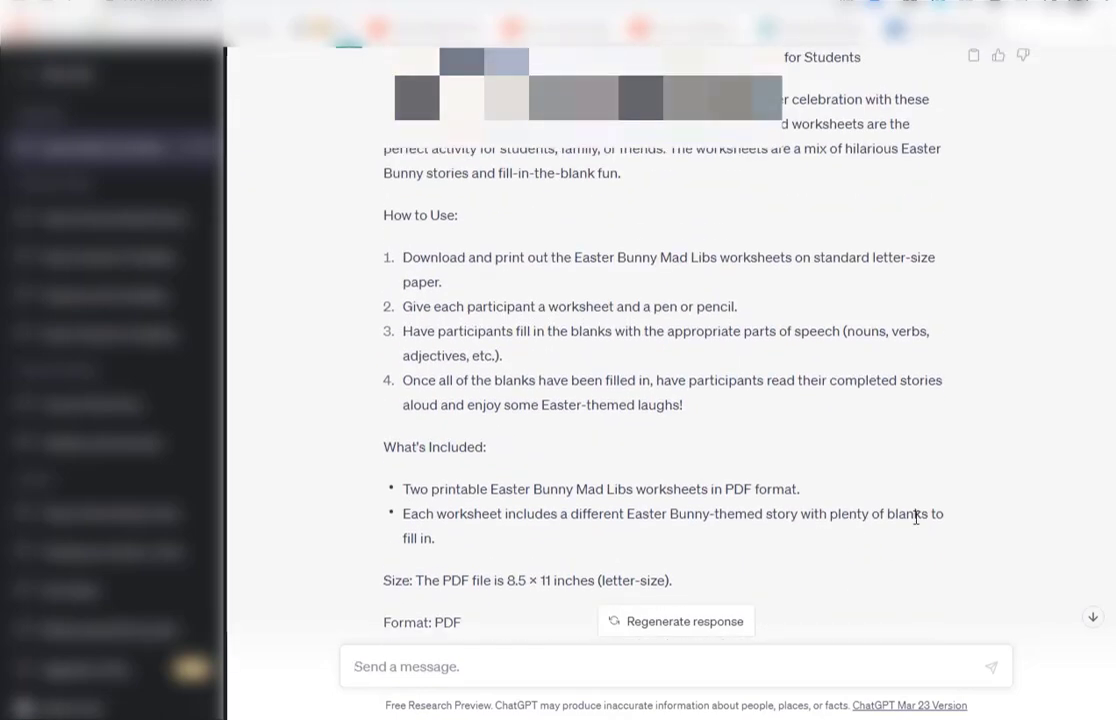
scroll(916, 517, down, 4)
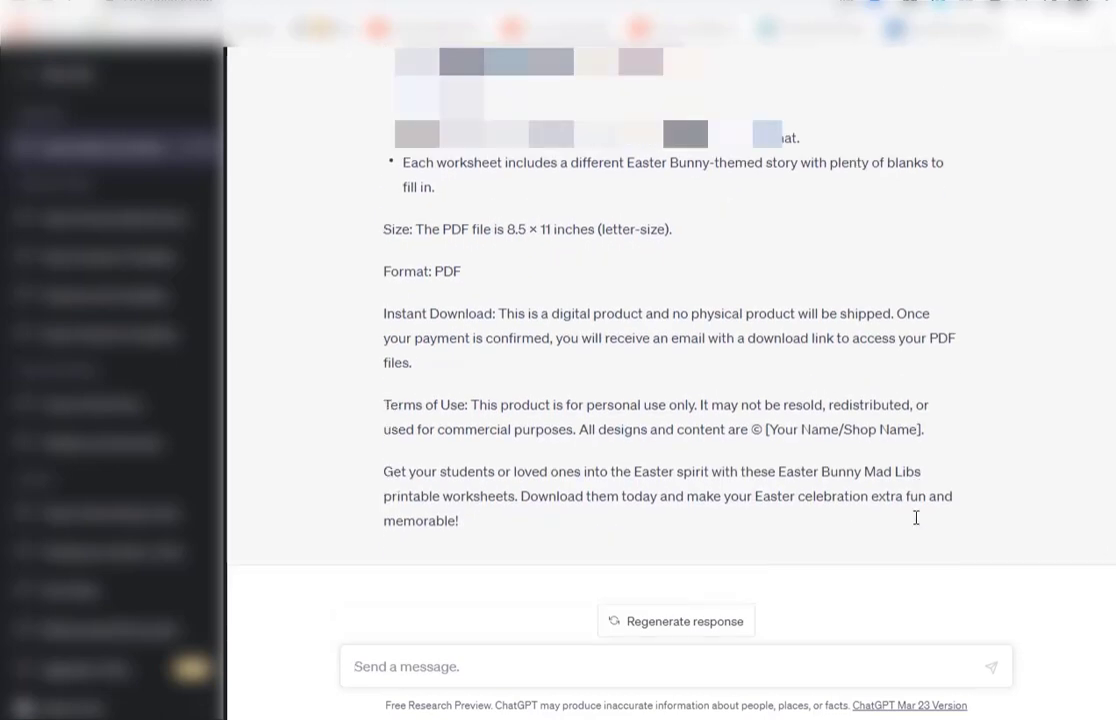